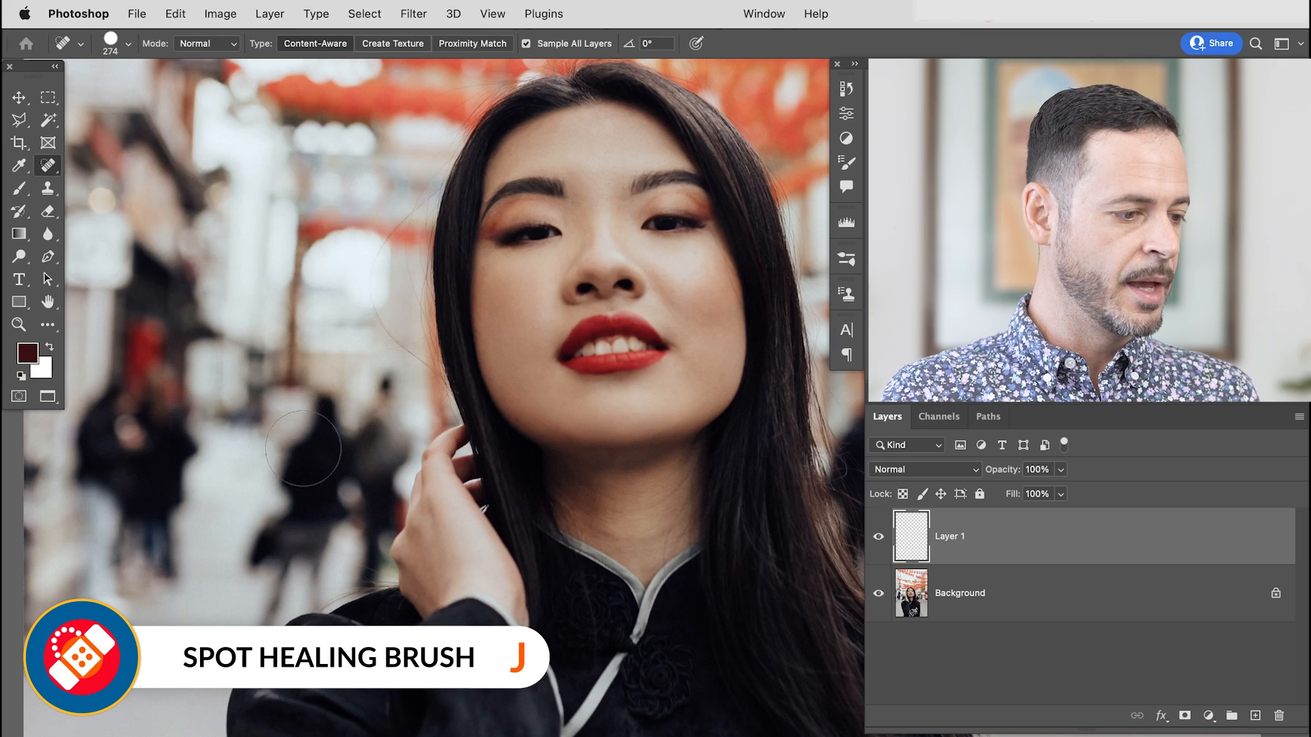
# Try to remove the two blurred people beside the woman's raised hand with the Spot Healing Brush on Layer 1
pyautogui.moveTo(345, 490); pyautogui.dragTo(272, 561)
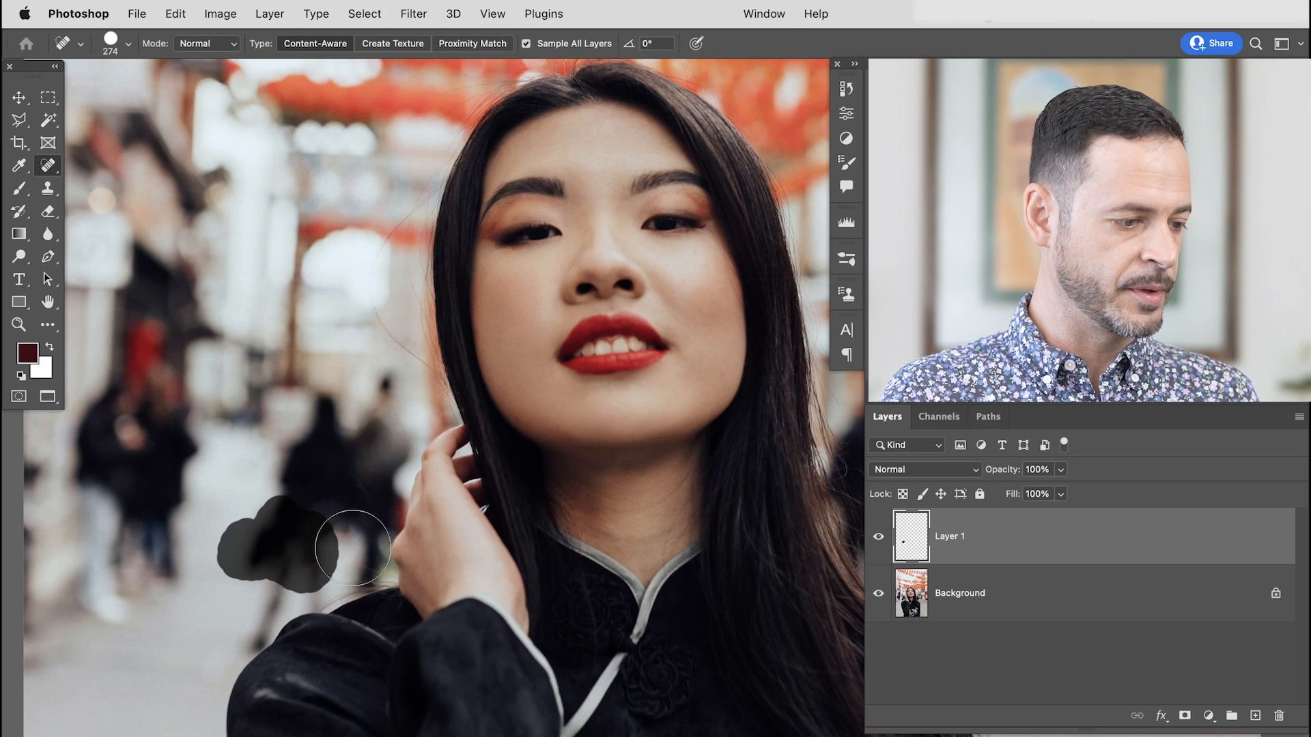
pyautogui.moveTo(354, 544)
pyautogui.mouseDown()
pyautogui.moveTo(392, 405)
pyautogui.moveTo(378, 389)
pyautogui.moveTo(339, 424)
pyautogui.mouseUp()
pyautogui.moveTo(280, 467)
pyautogui.mouseDown()
pyautogui.moveTo(280, 507)
pyautogui.moveTo(335, 528)
pyautogui.mouseUp()
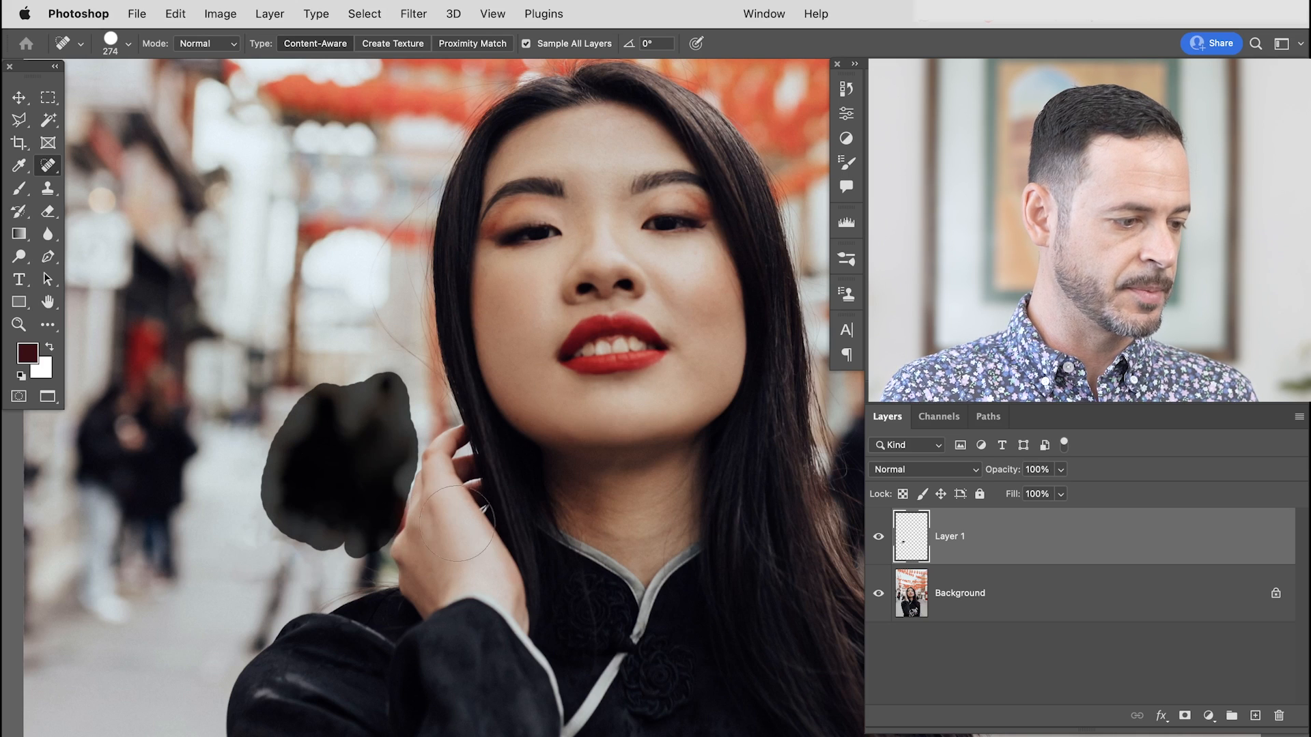
pyautogui.moveTo(435, 530)
pyautogui.mouseDown()
pyautogui.moveTo(391, 501)
pyautogui.moveTo(372, 557)
pyautogui.mouseUp()
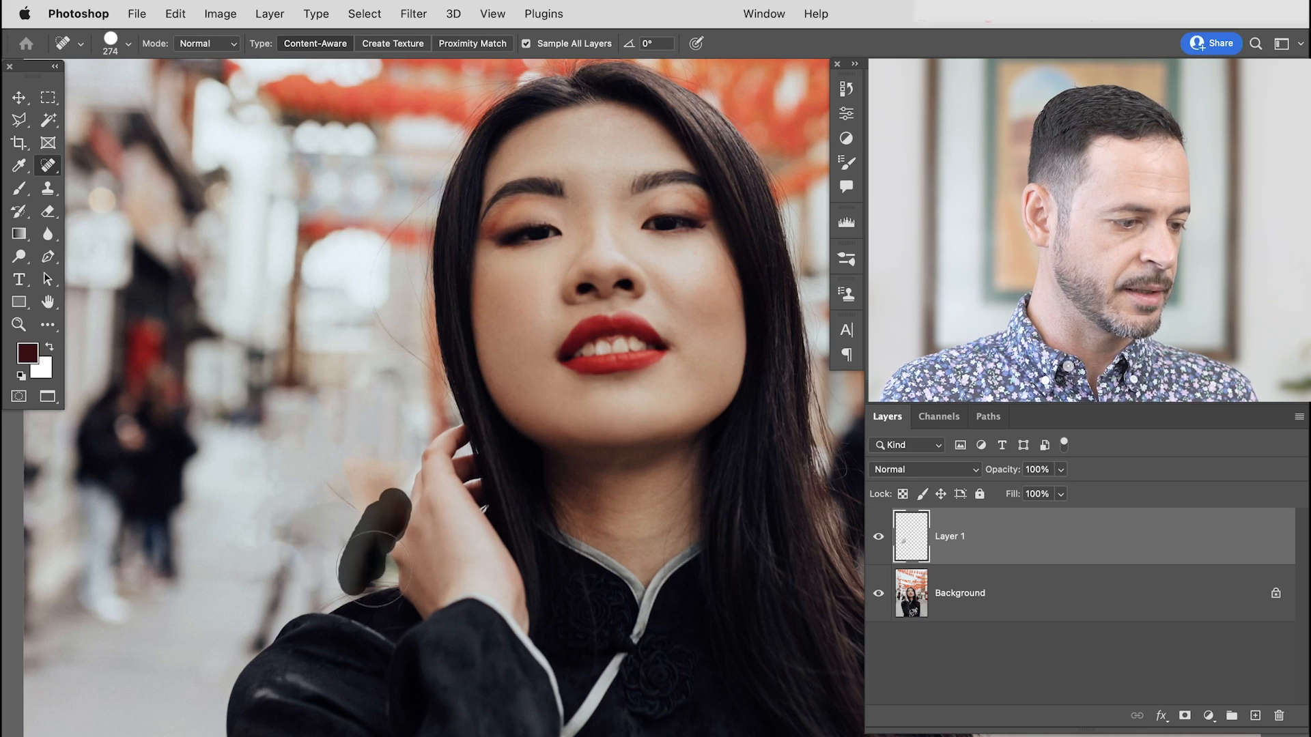
pyautogui.moveTo(291, 586); pyautogui.dragTo(290, 571)
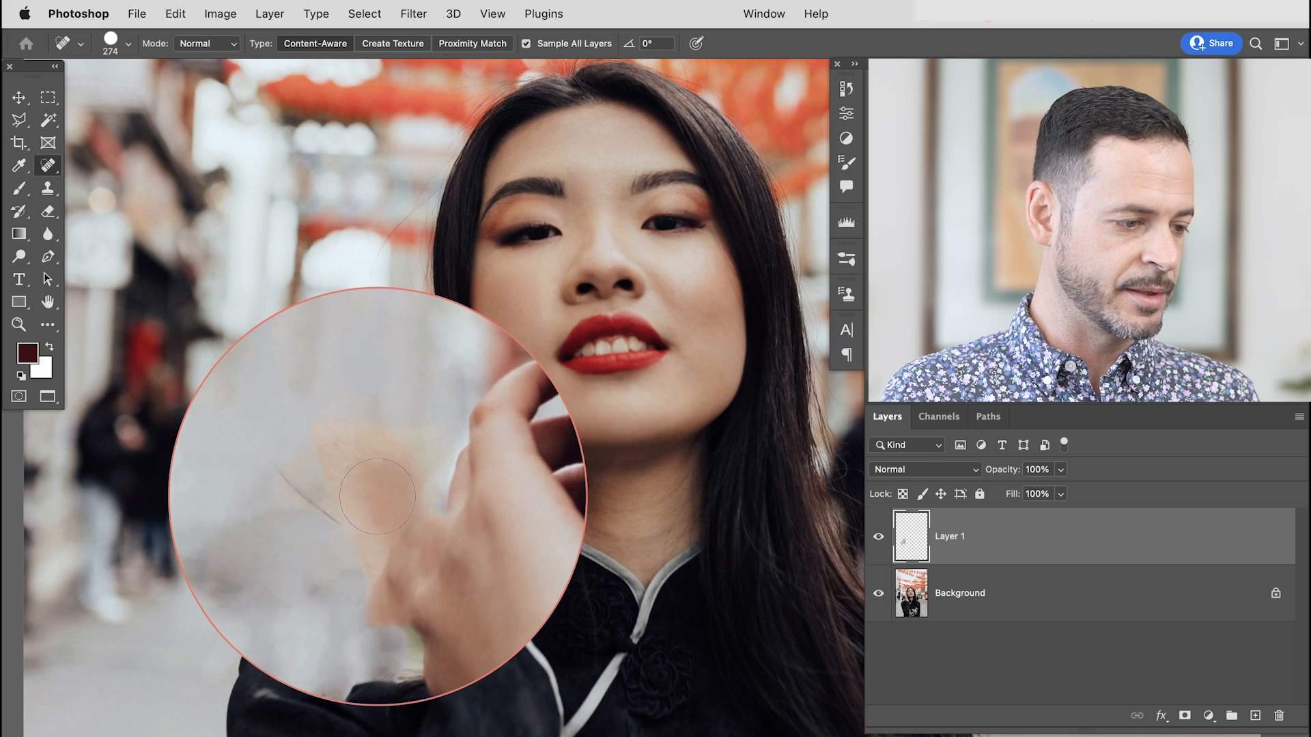
# Try to heal away the blurred group of people near the photo's left edge with the Spot Healing Brush
pyautogui.moveTo(96, 390)
pyautogui.mouseDown()
pyautogui.moveTo(82, 445)
pyautogui.moveTo(153, 434)
pyautogui.moveTo(172, 397)
pyautogui.mouseUp()
pyautogui.moveTo(198, 482)
pyautogui.mouseDown()
pyautogui.moveTo(164, 525)
pyautogui.moveTo(157, 564)
pyautogui.moveTo(114, 463)
pyautogui.moveTo(82, 499)
pyautogui.moveTo(84, 514)
pyautogui.moveTo(128, 524)
pyautogui.moveTo(106, 538)
pyautogui.moveTo(103, 627)
pyautogui.mouseUp()
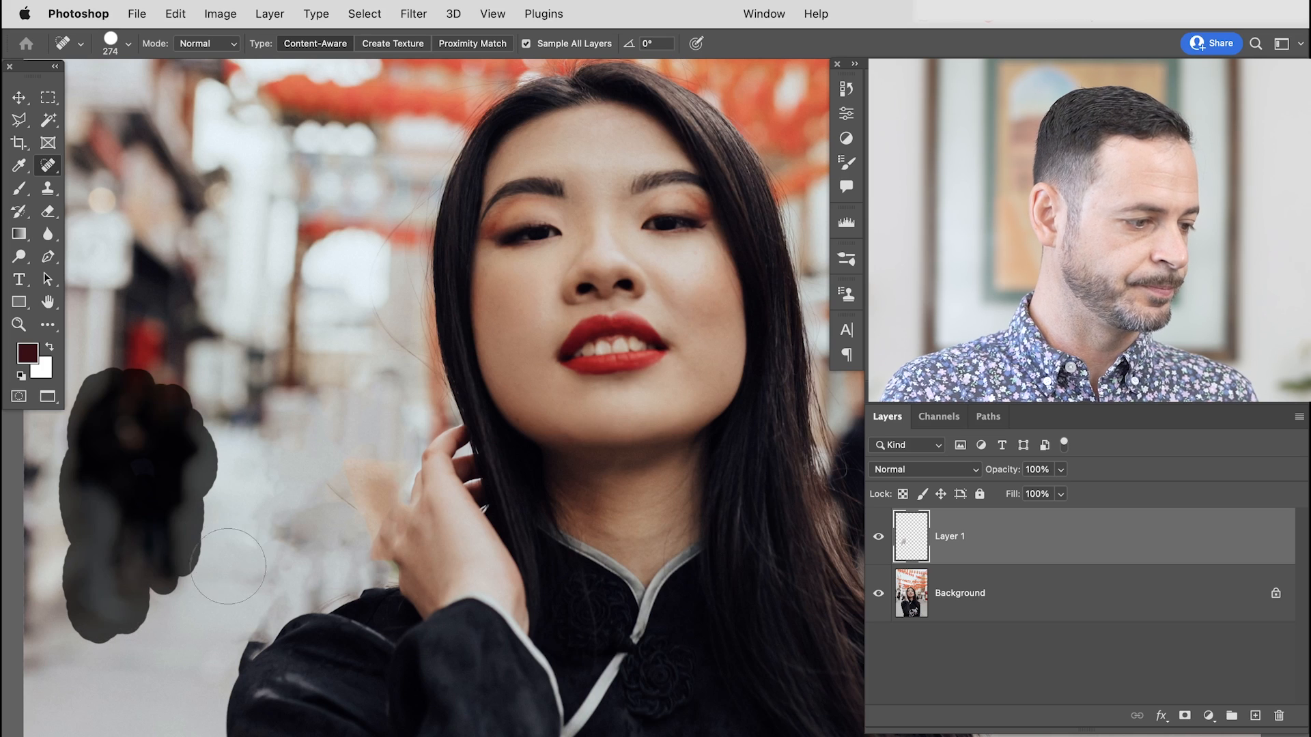
pyautogui.hscroll(-5, 203, 576)
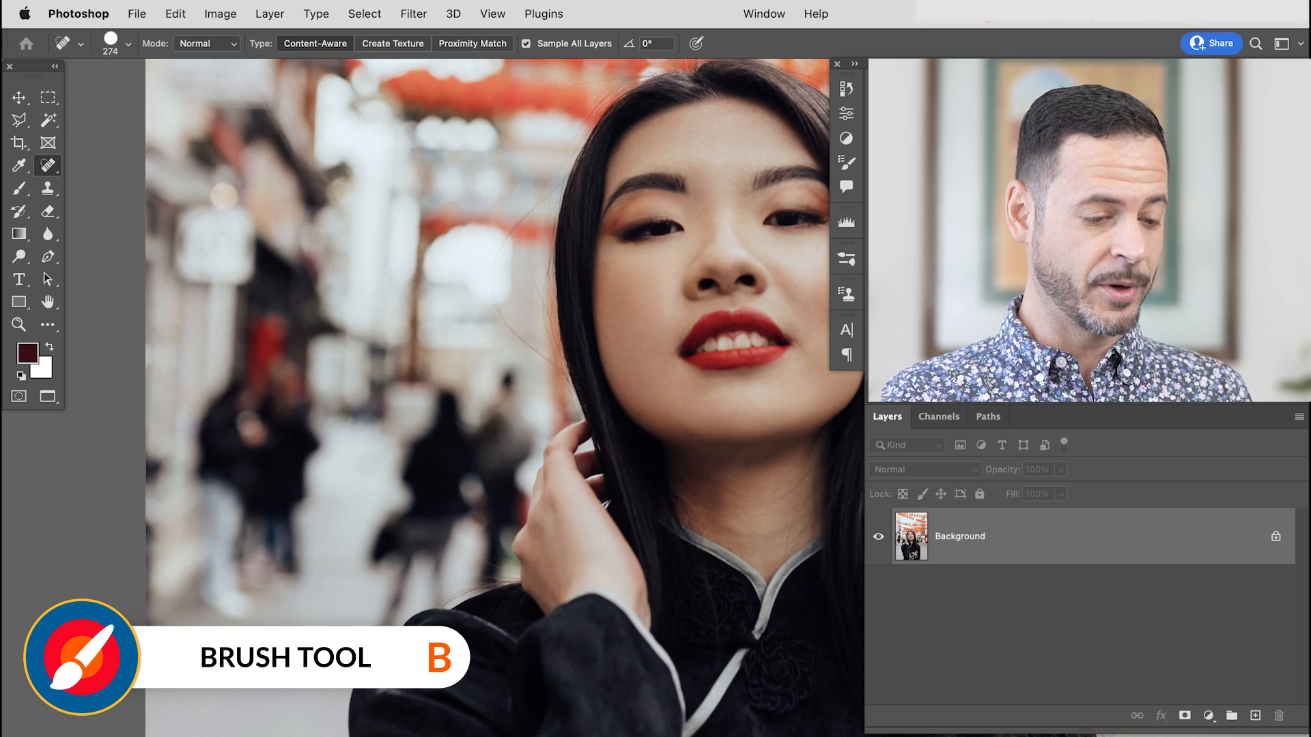
# Add a new blank layer above the Background, switch to the Brush tool and check its size and hardness
pyautogui.press('super+shift+alt+n')
pyautogui.press('b')
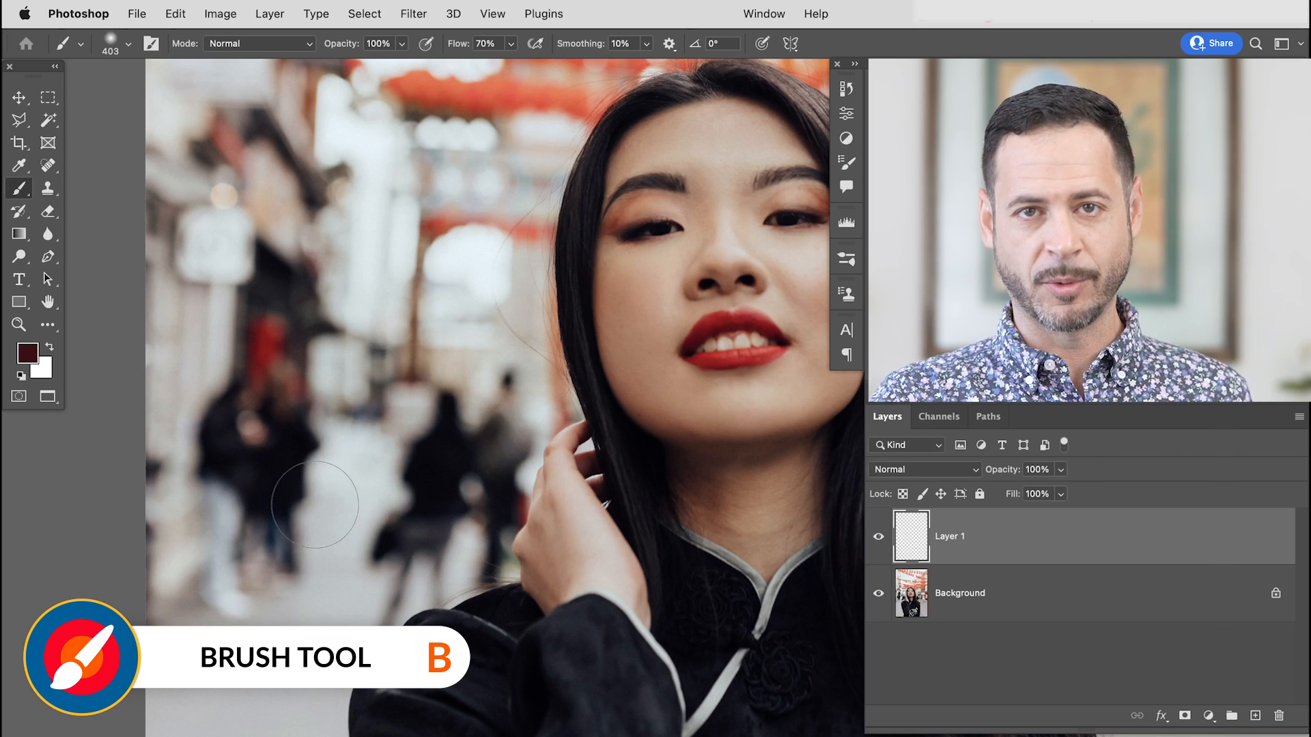
pyautogui.rightClick(343, 352)
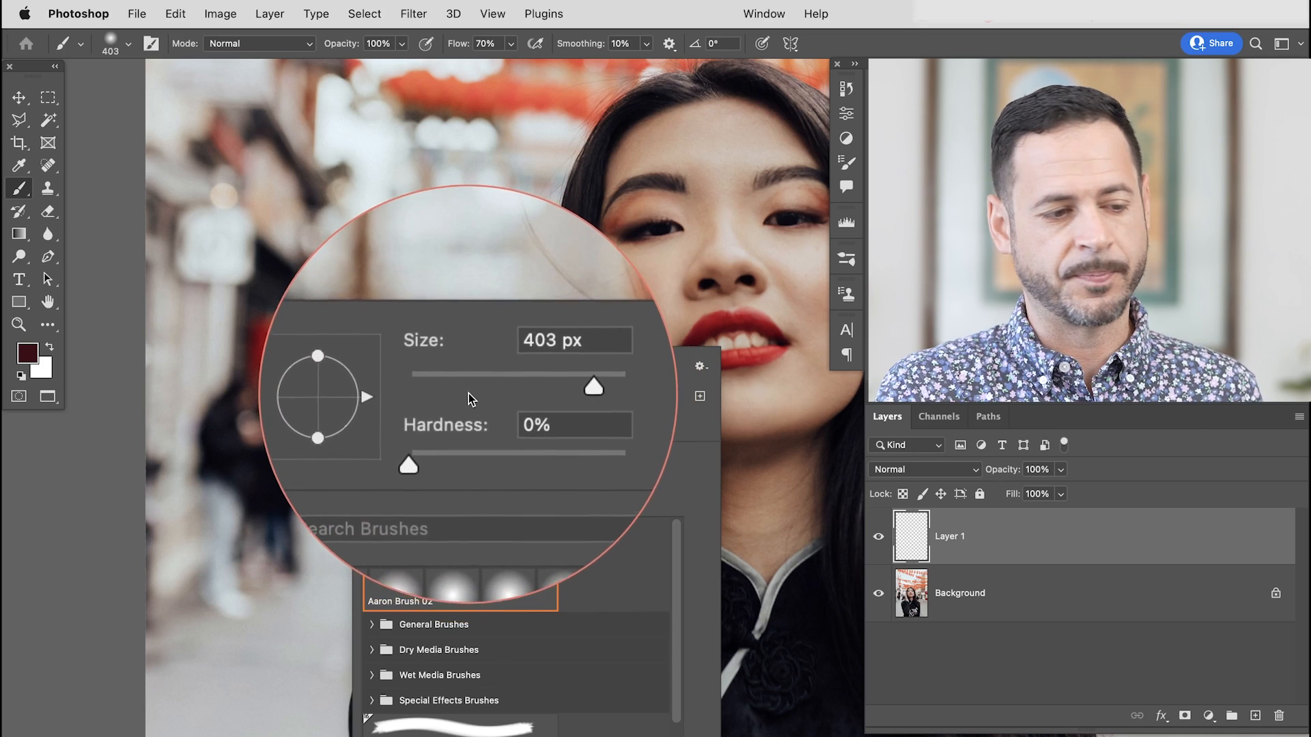
pyautogui.press('Return')
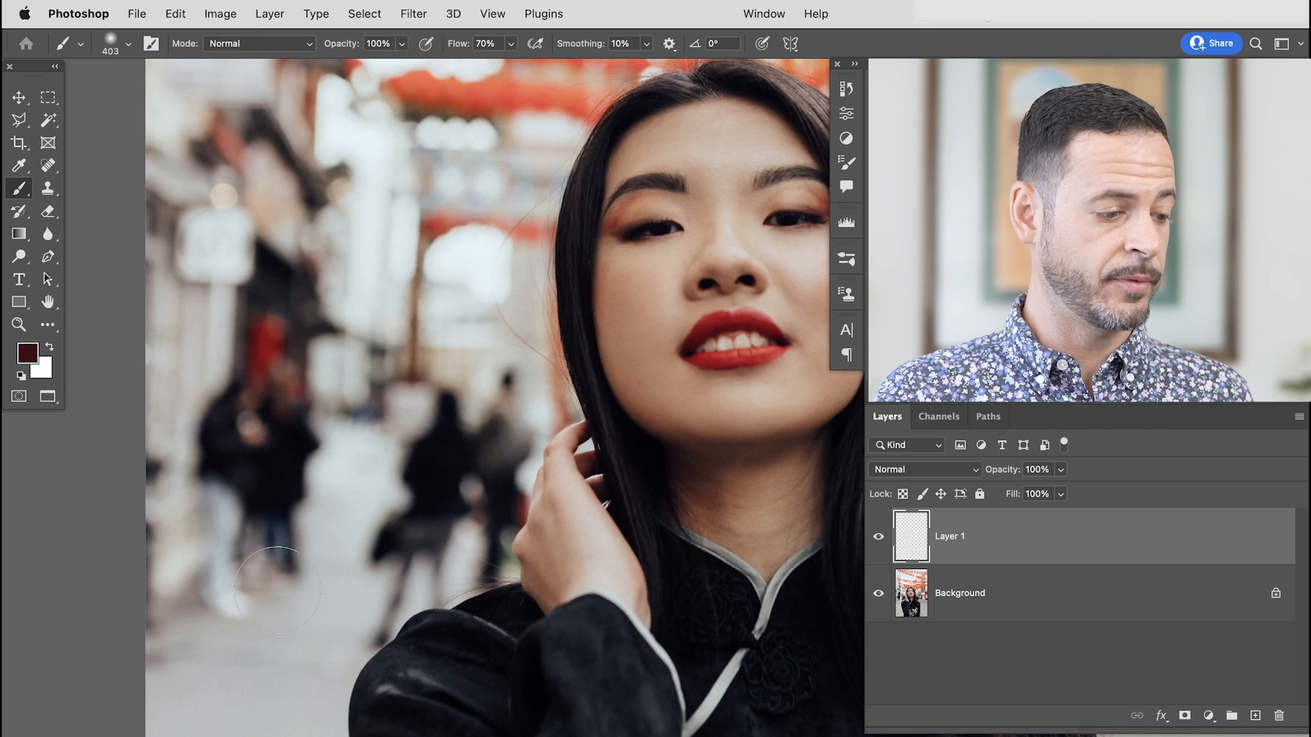
# Sample the red of the woman's lips and paint soft test strokes on the pavement beside her sleeve at 70% flow
pyautogui.moveTo(321, 661)
pyautogui.mouseDown()
pyautogui.moveTo(460, 307)
pyautogui.moveTo(342, 409)
pyautogui.moveTo(336, 504)
pyautogui.mouseUp()
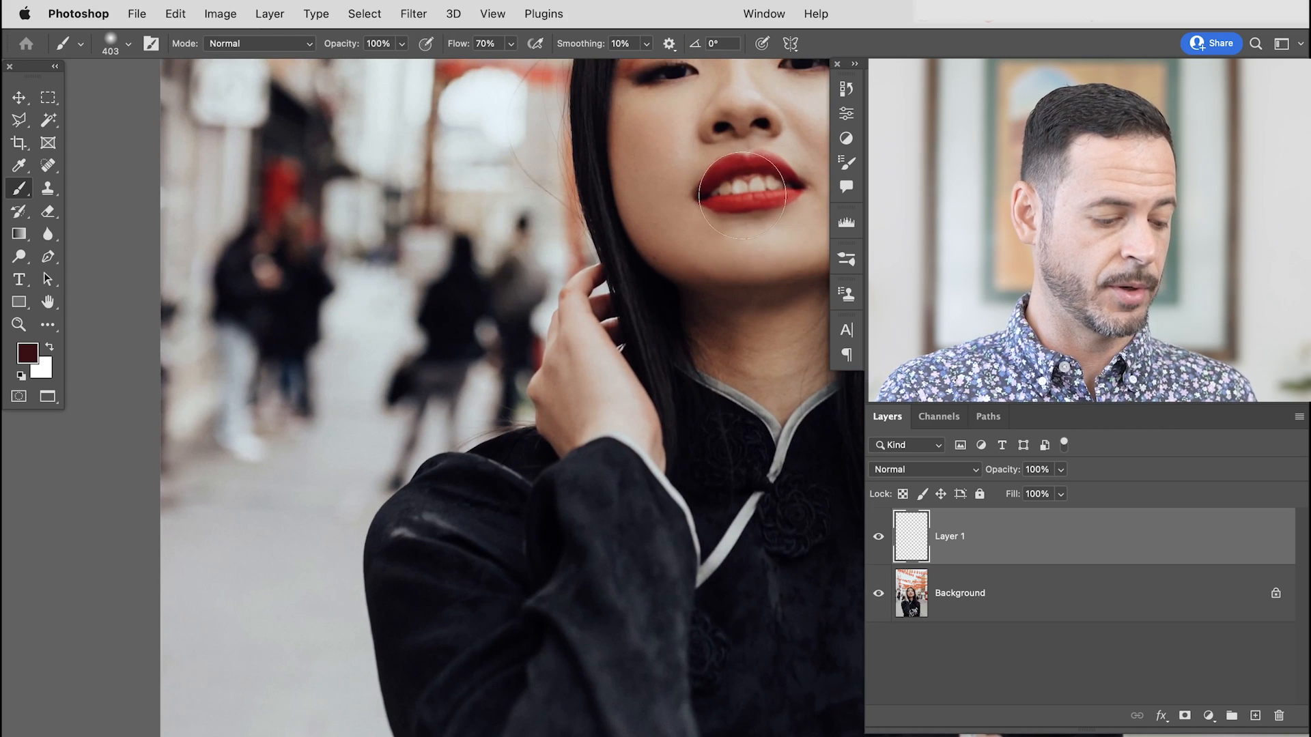
pyautogui.moveTo(244, 655); pyautogui.dragTo(361, 392)
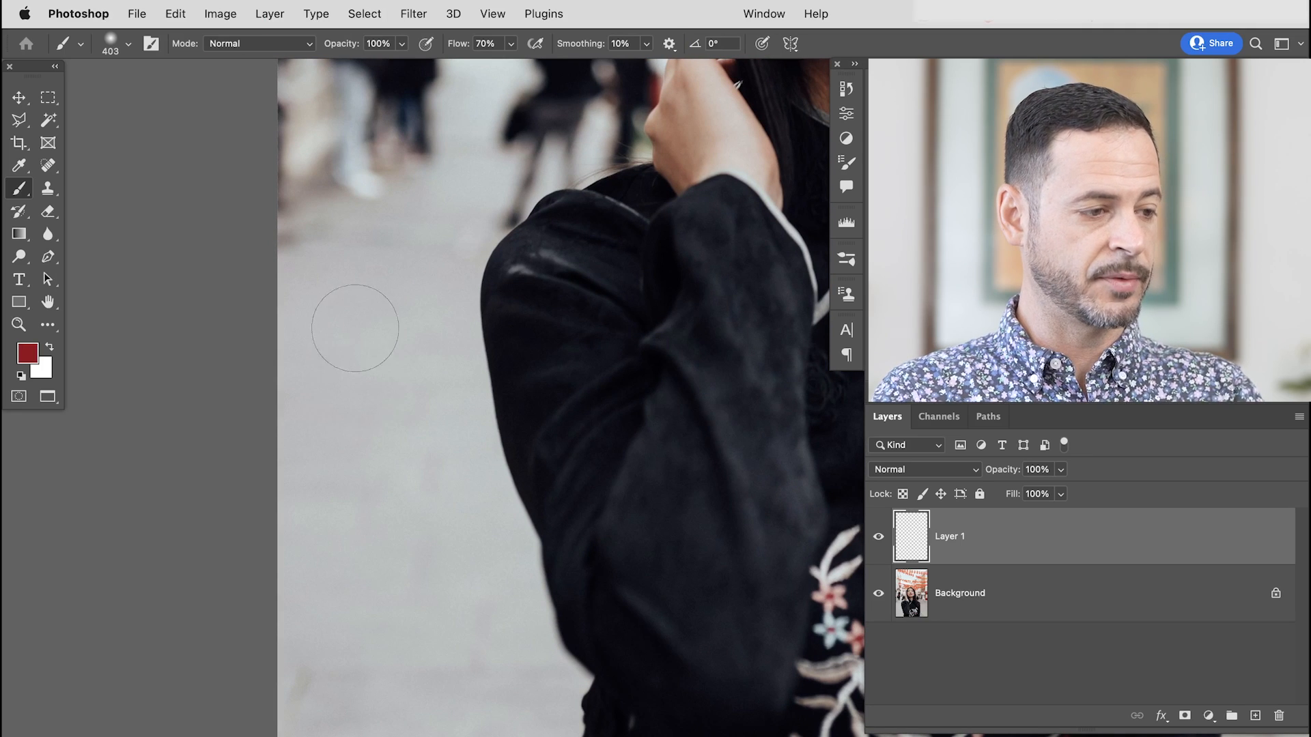
pyautogui.moveTo(305, 441)
pyautogui.mouseDown()
pyautogui.moveTo(289, 495)
pyautogui.moveTo(430, 411)
pyautogui.moveTo(303, 548)
pyautogui.moveTo(459, 445)
pyautogui.moveTo(331, 575)
pyautogui.moveTo(427, 537)
pyautogui.moveTo(369, 602)
pyautogui.mouseUp()
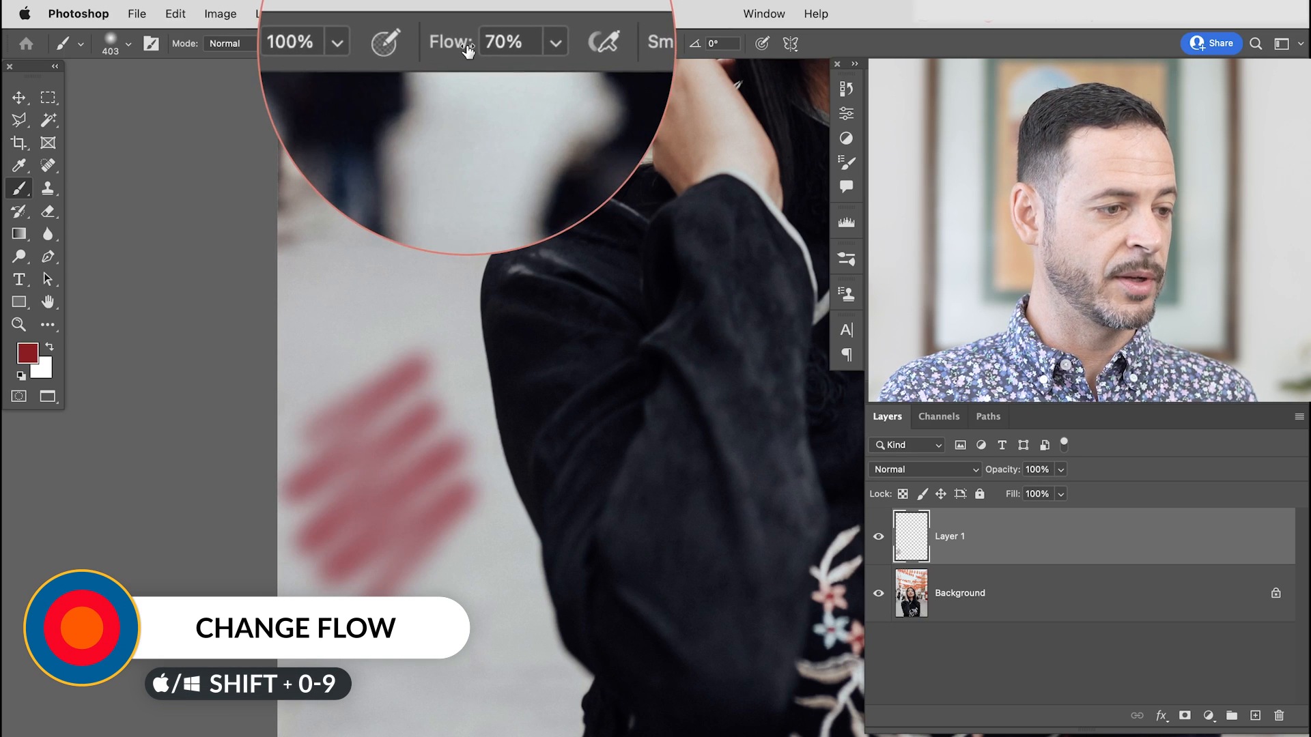
# Paint more test strokes below the first ones at 10% flow, and clear all the paint from the layer
pyautogui.hotkey('shift', '1')
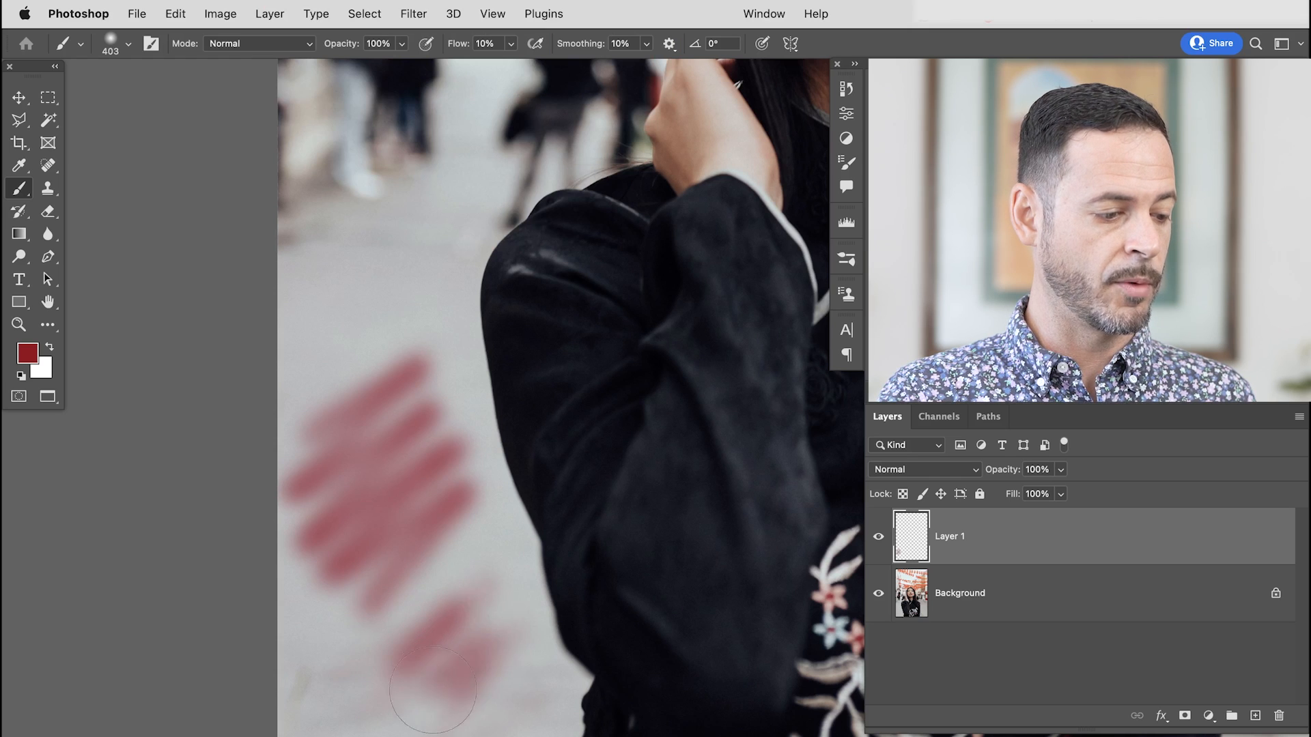
pyautogui.moveTo(498, 709); pyautogui.dragTo(456, 708)
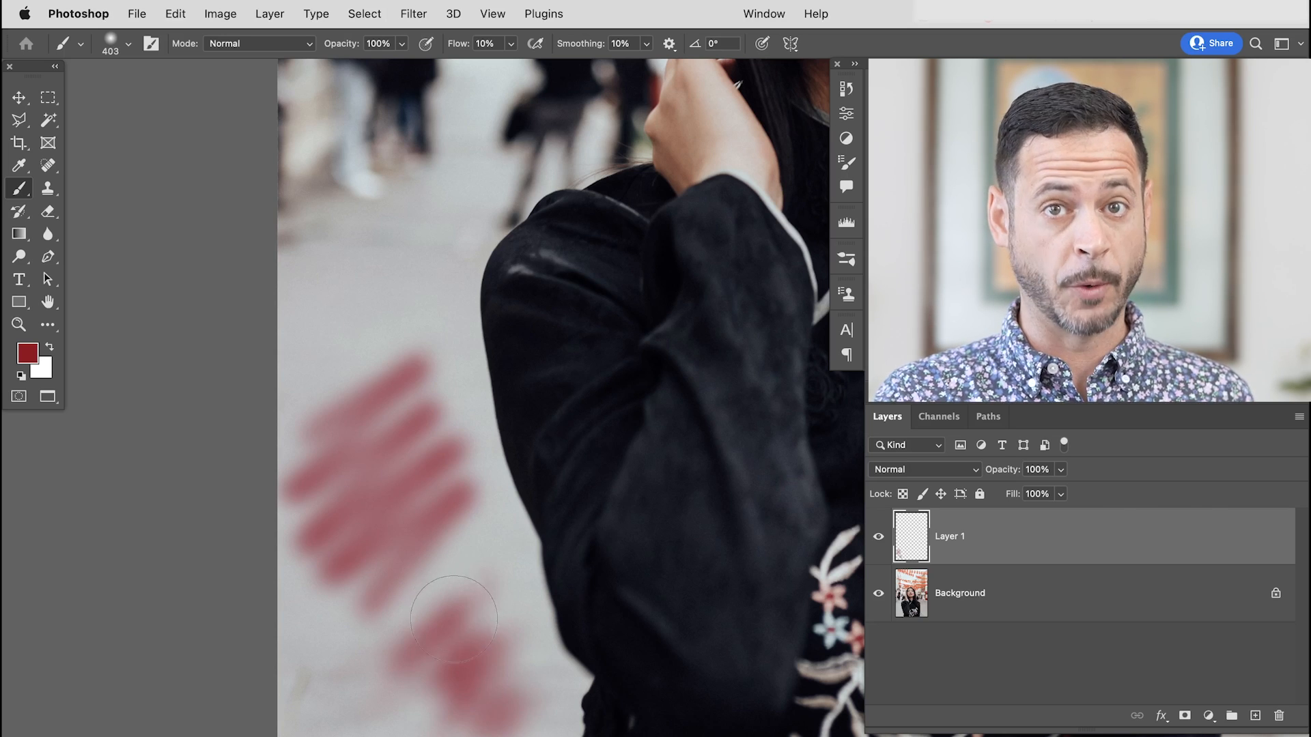
pyautogui.press('Delete')
# Sample the light gray pavement color and paint over the blurred person's foot beside the sleeve, using a 299 px brush at 40% flow
pyautogui.moveTo(546, 288); pyautogui.dragTo(431, 673)
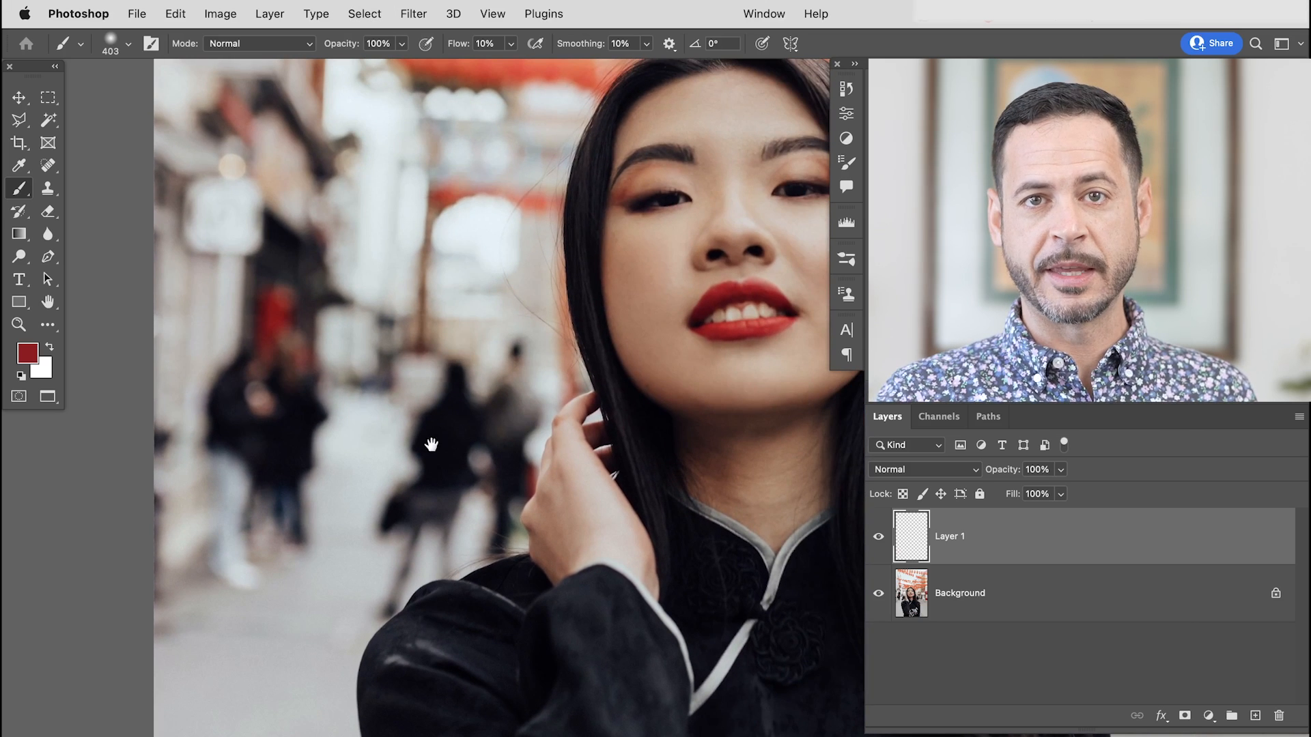
pyautogui.moveTo(364, 568); pyautogui.dragTo(442, 541)
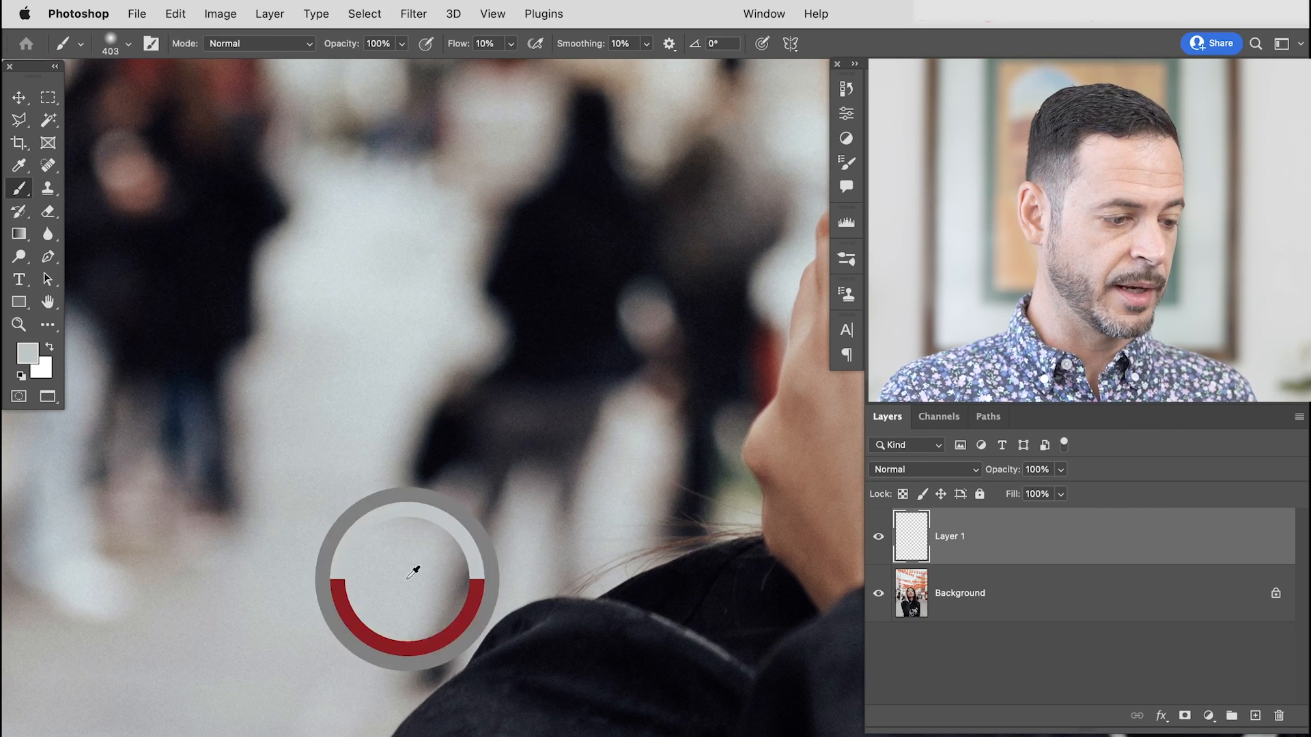
pyautogui.moveTo(470, 565)
pyautogui.mouseDown()
pyautogui.moveTo(381, 660)
pyautogui.moveTo(376, 670)
pyautogui.moveTo(435, 648)
pyautogui.moveTo(423, 678)
pyautogui.moveTo(444, 651)
pyautogui.moveTo(419, 679)
pyautogui.mouseUp()
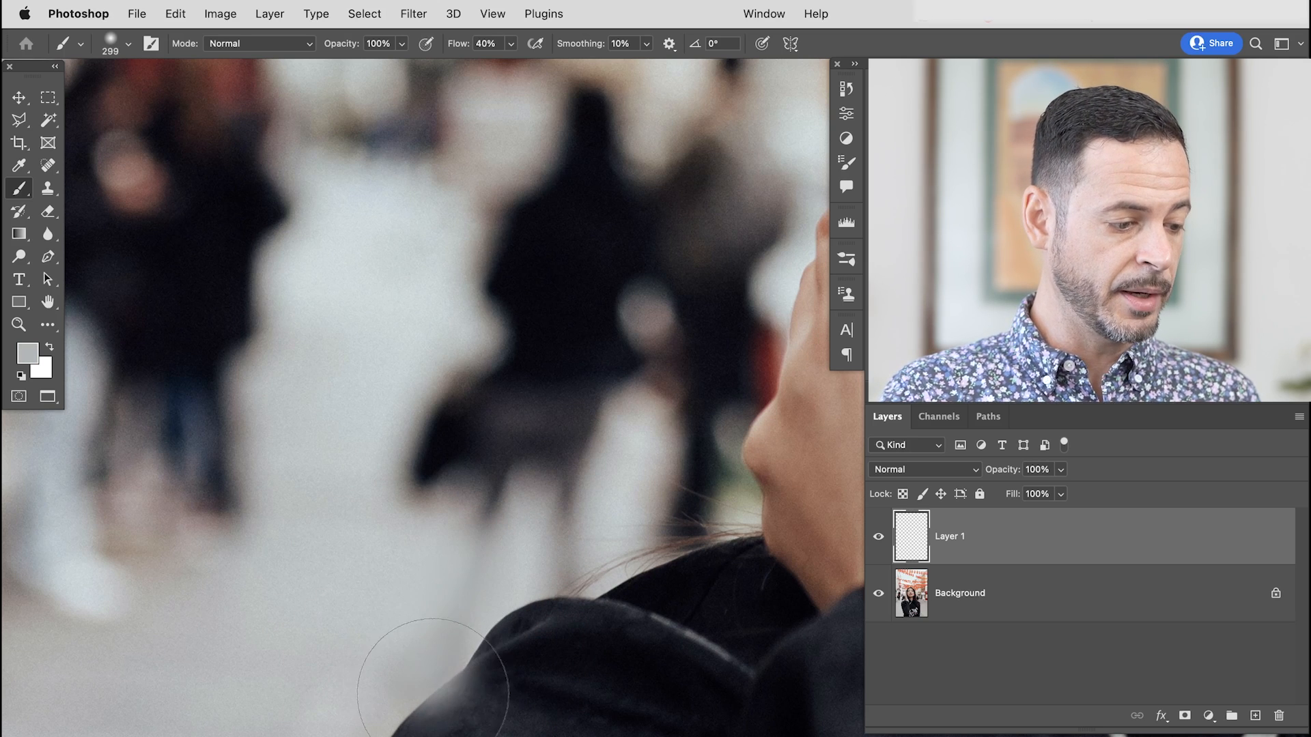
# Compare the painted area's grain with the surrounding pavement up close, and rename the painted layer "paint"
pyautogui.scroll(6, 424, 686)
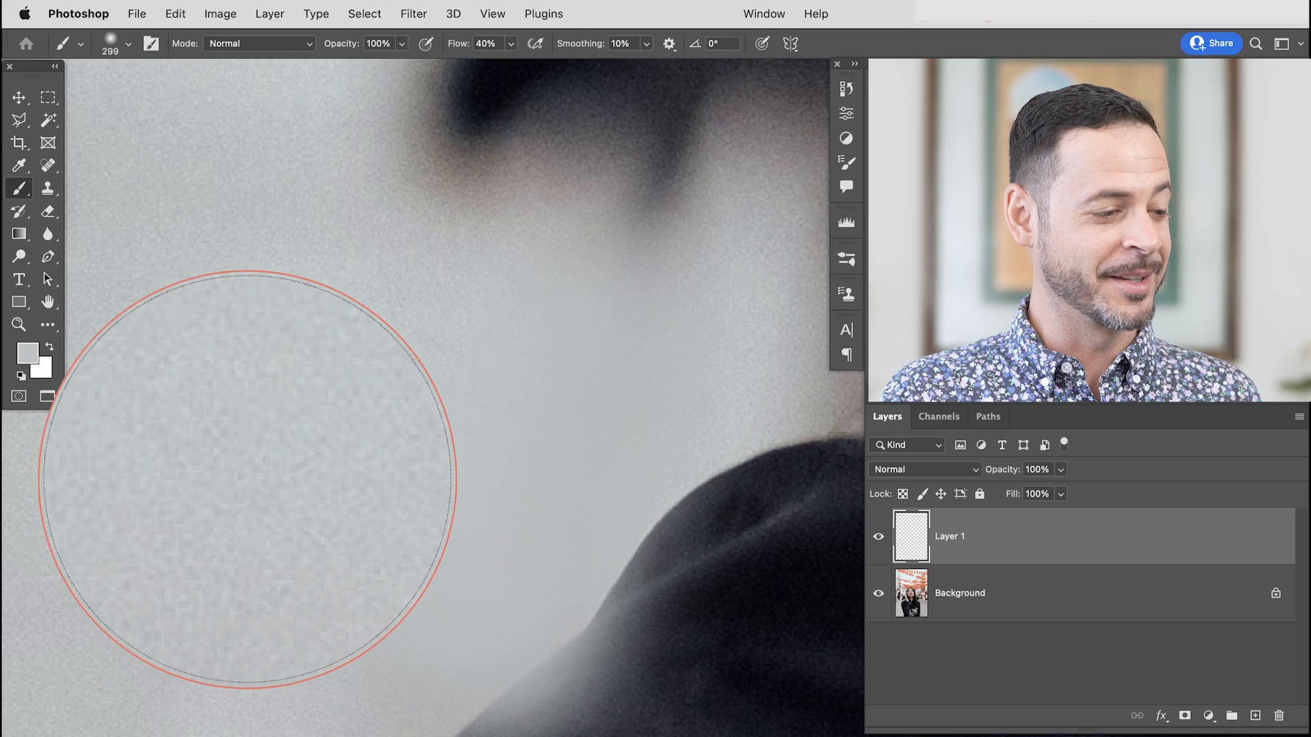
pyautogui.moveTo(211, 452)
pyautogui.mouseDown()
pyautogui.moveTo(393, 469)
pyautogui.moveTo(484, 513)
pyautogui.mouseUp()
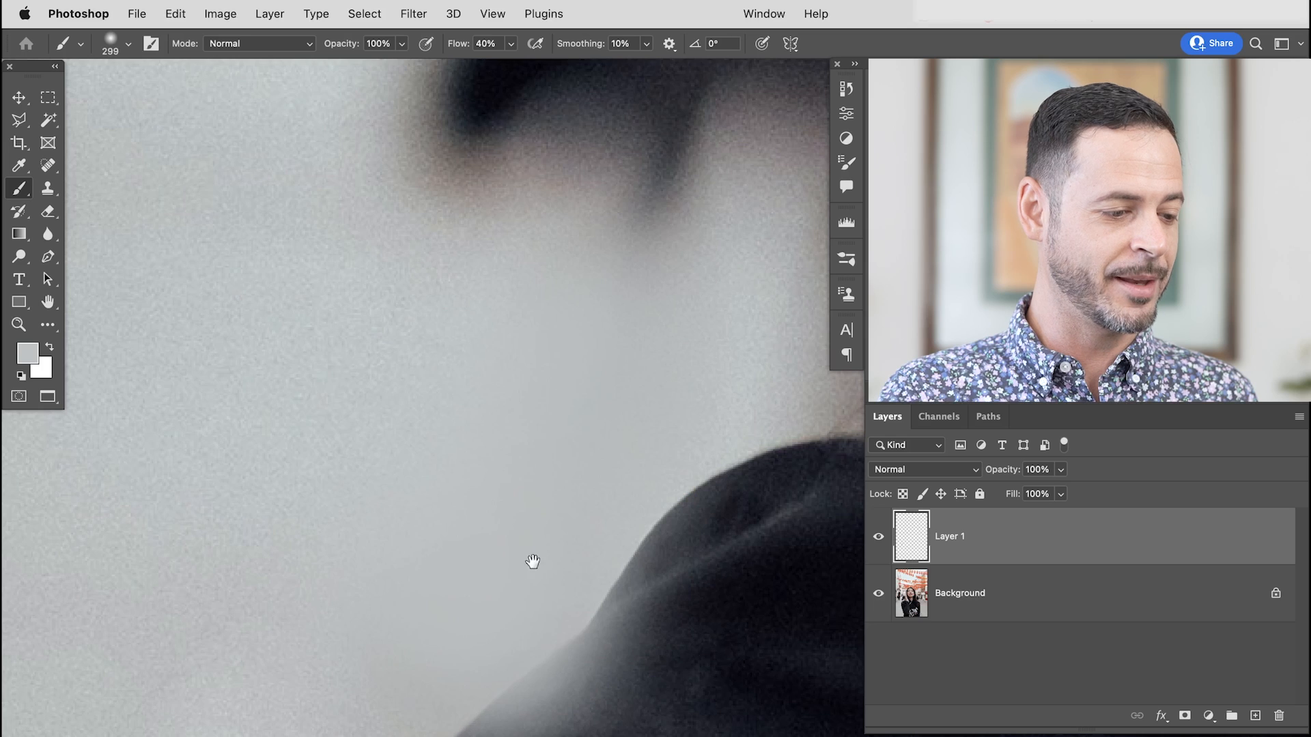
pyautogui.moveTo(502, 589); pyautogui.dragTo(543, 587)
pyautogui.doubleClick(947, 536)
pyautogui.write('paint')
pyautogui.press('Return')
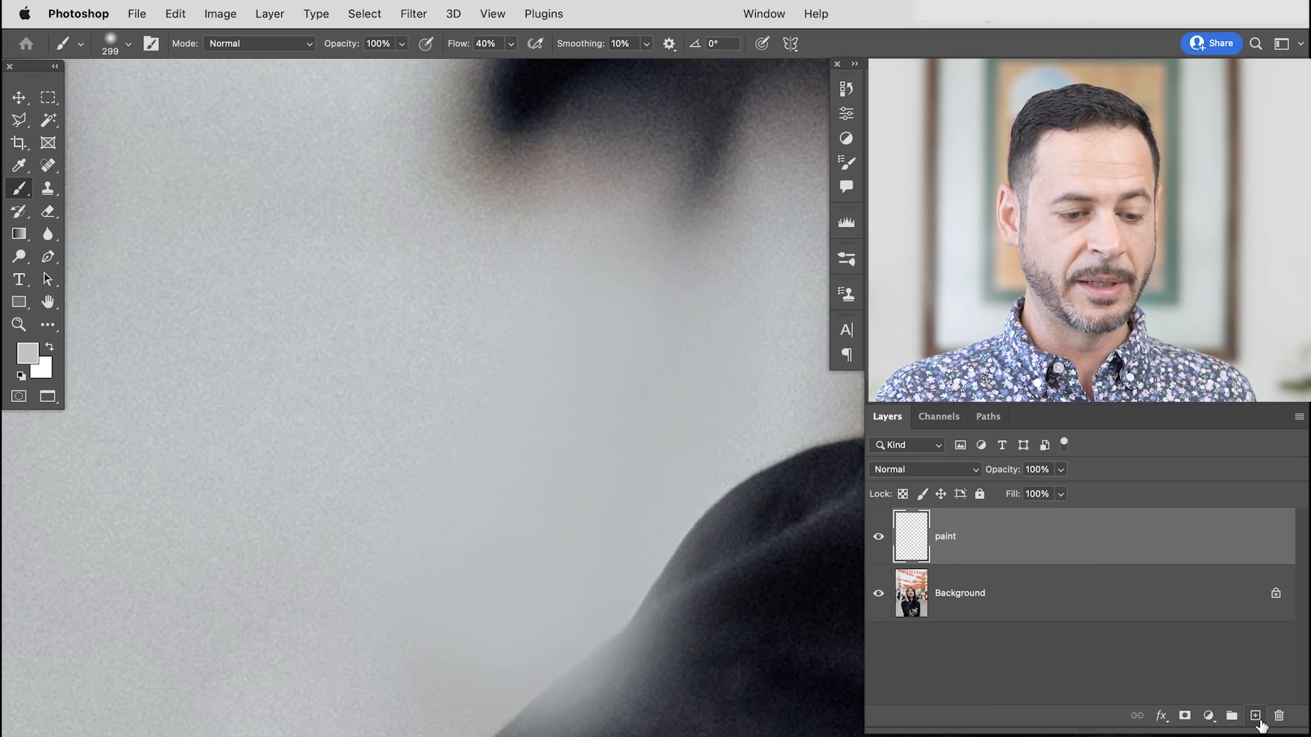
# Add a new layer above the paint layer and name it "noise"
pyautogui.click(1256, 716)
pyautogui.doubleClick(954, 537)
pyautogui.write('noise')
pyautogui.press('Return')
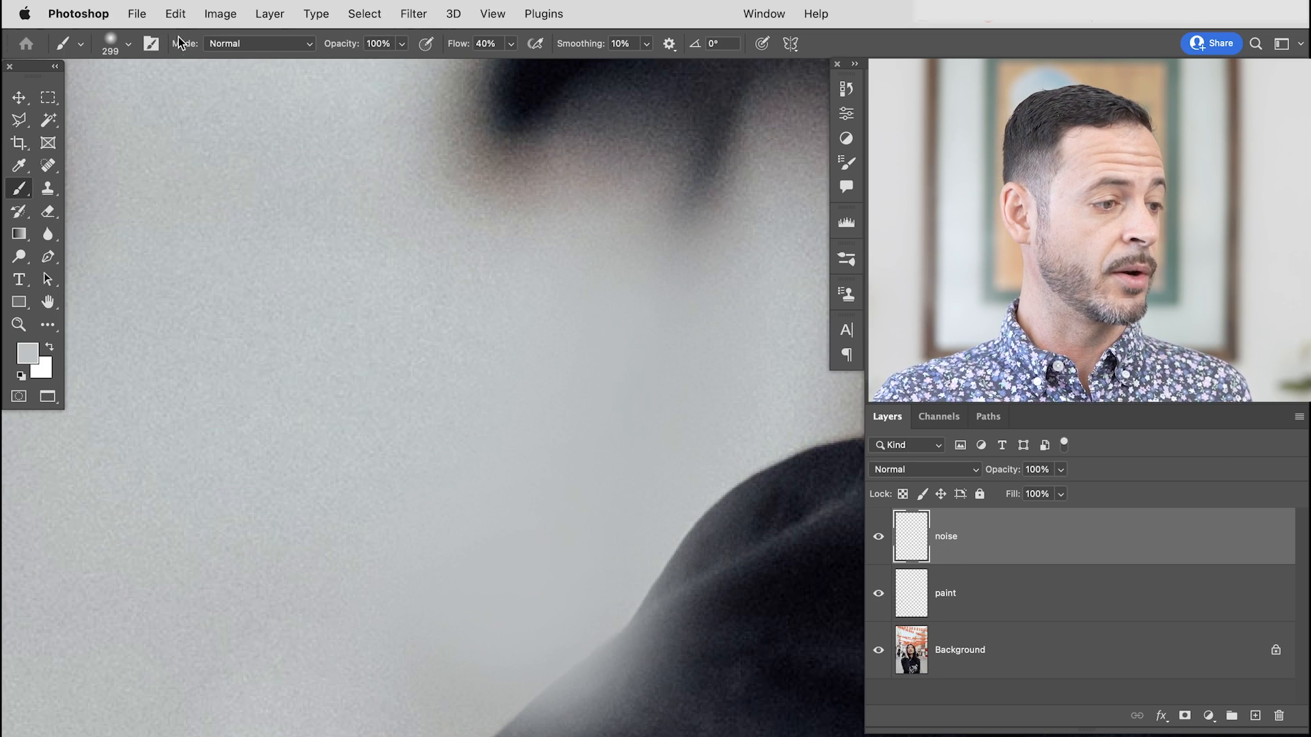
# Fill the noise layer with 50% Gray in Normal mode at 100% opacity
pyautogui.click(175, 14)
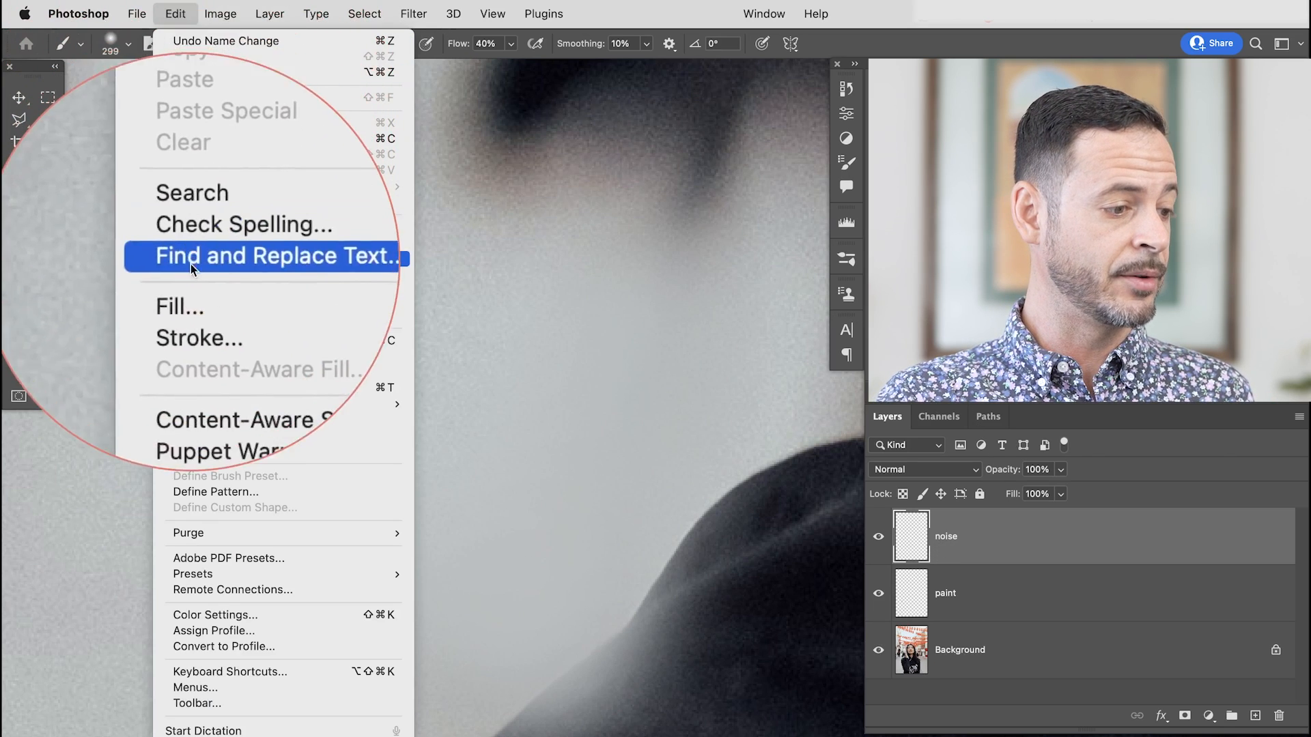
pyautogui.click(191, 283)
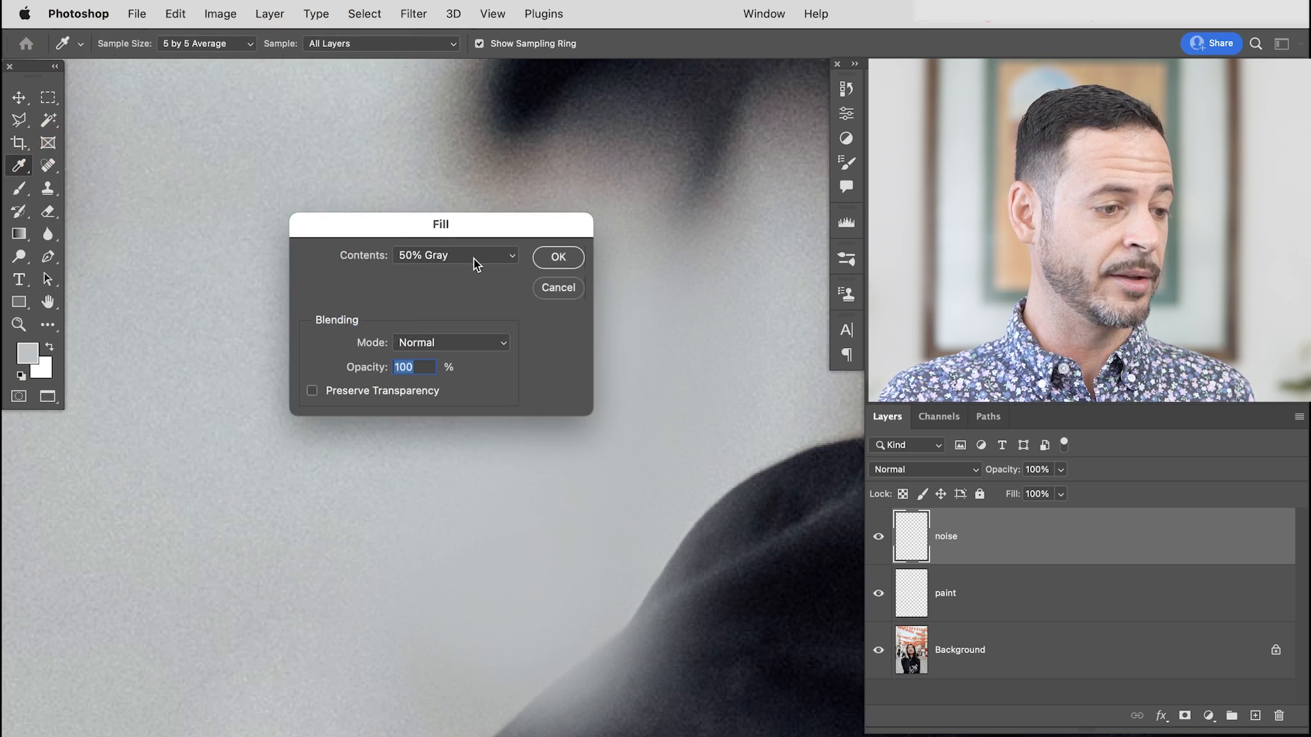
pyautogui.click(410, 256)
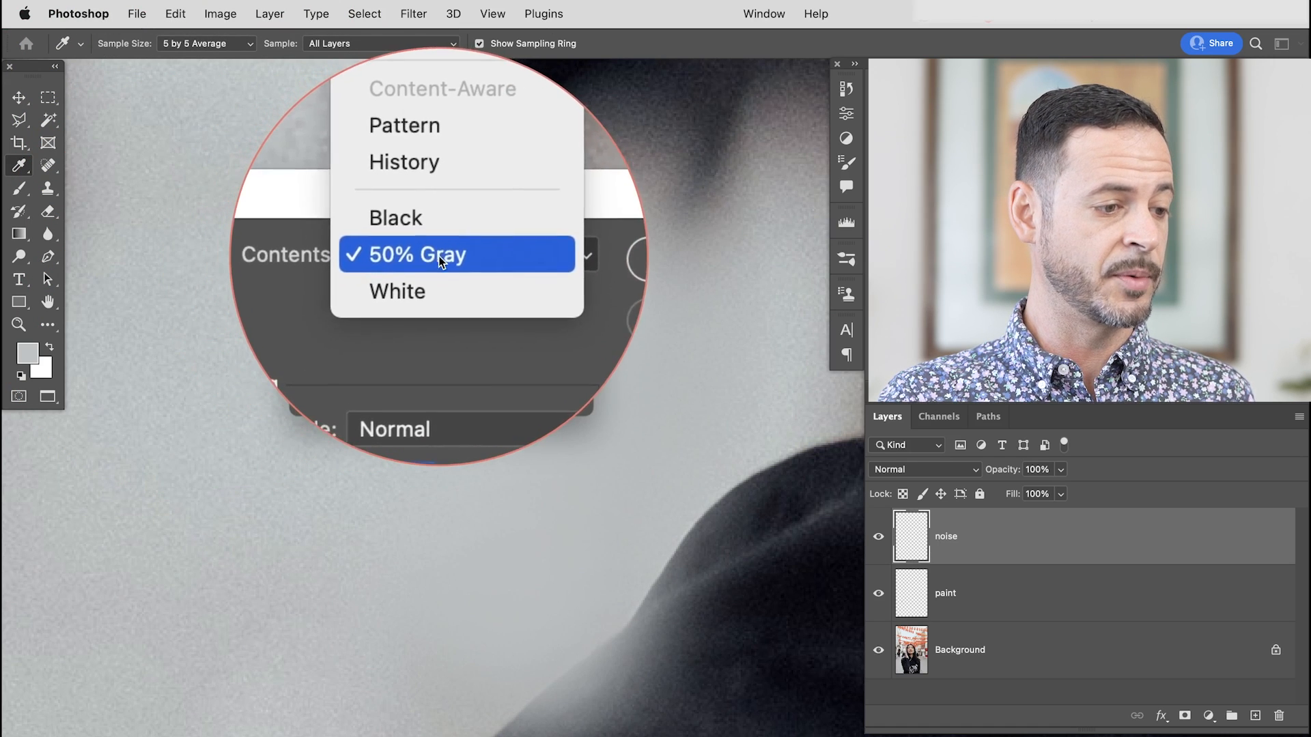
pyautogui.click(438, 256)
pyautogui.click(570, 257)
pyautogui.press('b')
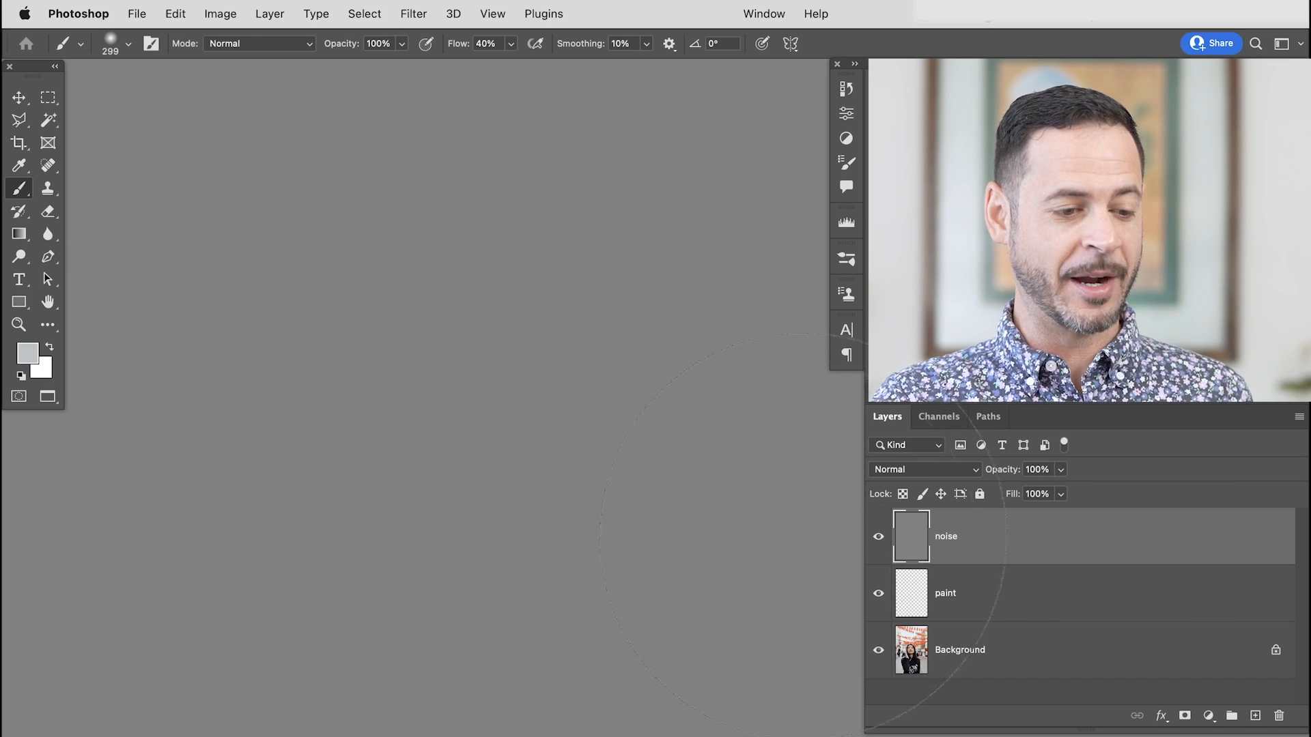
# Convert the noise layer to a Smart Object
pyautogui.rightClick(1001, 539)
pyautogui.scroll(-10, 1002, 541)
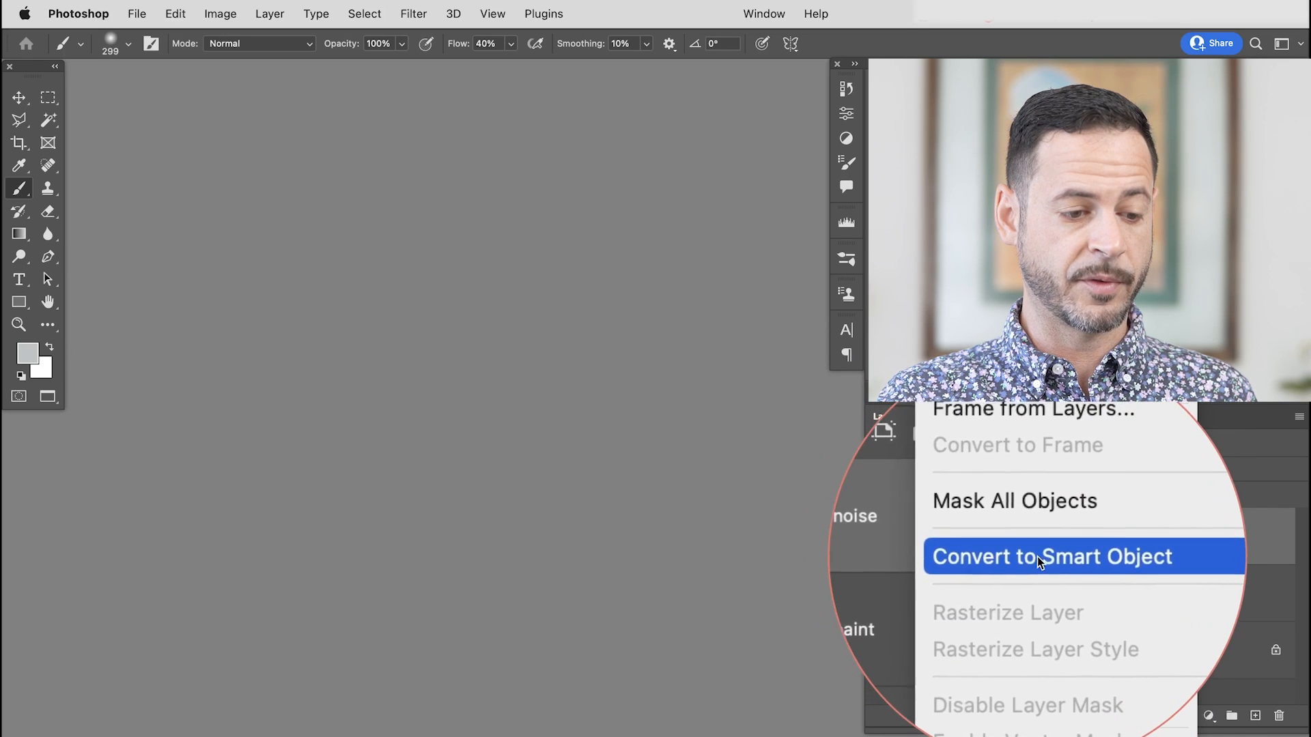
pyautogui.click(1043, 559)
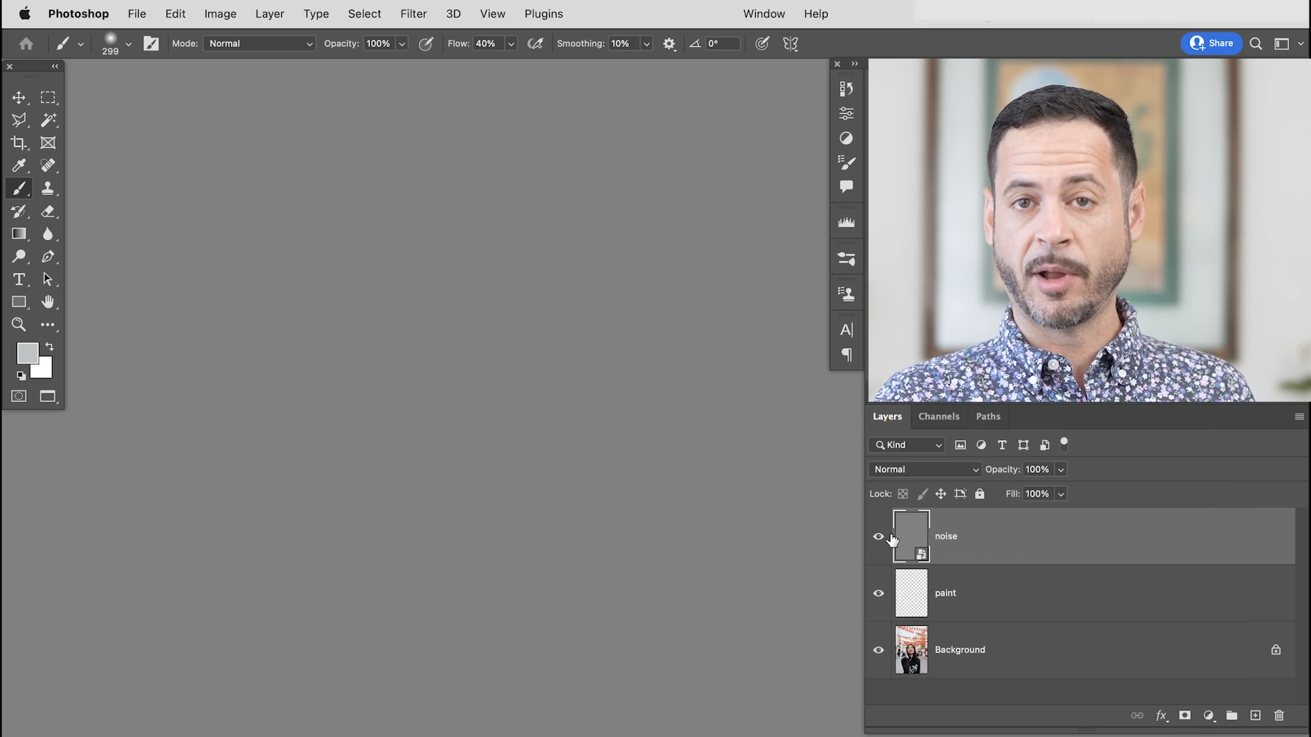
# Set the noise layer's blend mode to Soft Light and compare the image with the layer hidden and shown
pyautogui.click(895, 470)
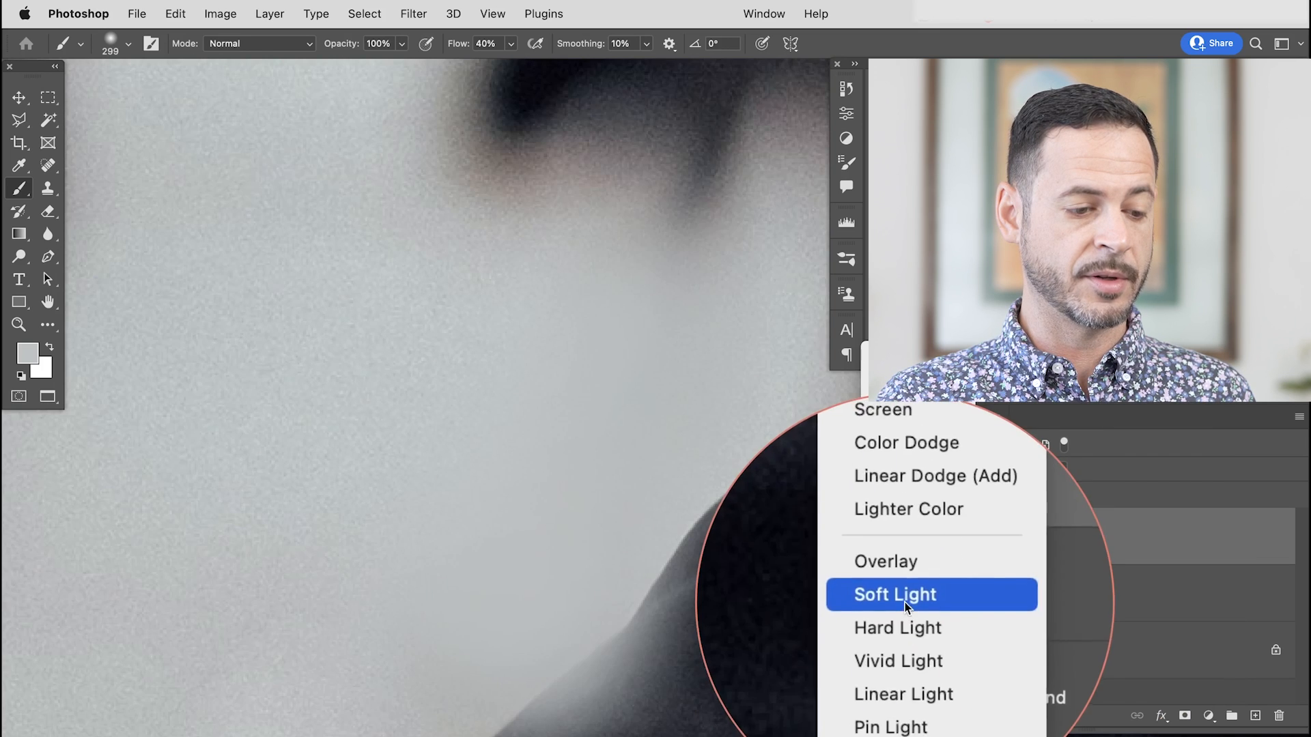
pyautogui.click(903, 600)
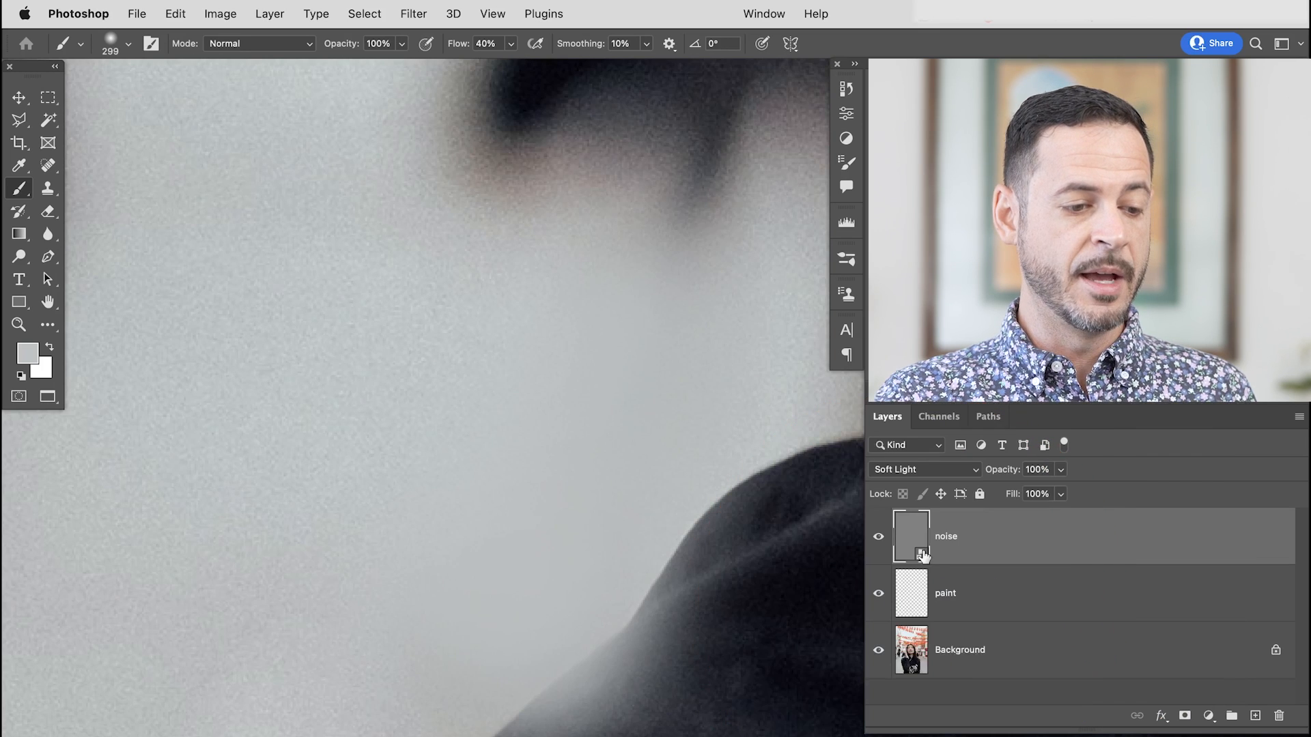
pyautogui.click(879, 539)
pyautogui.click(878, 540)
pyautogui.click(879, 539)
pyautogui.click(878, 539)
pyautogui.click(878, 540)
pyautogui.click(879, 539)
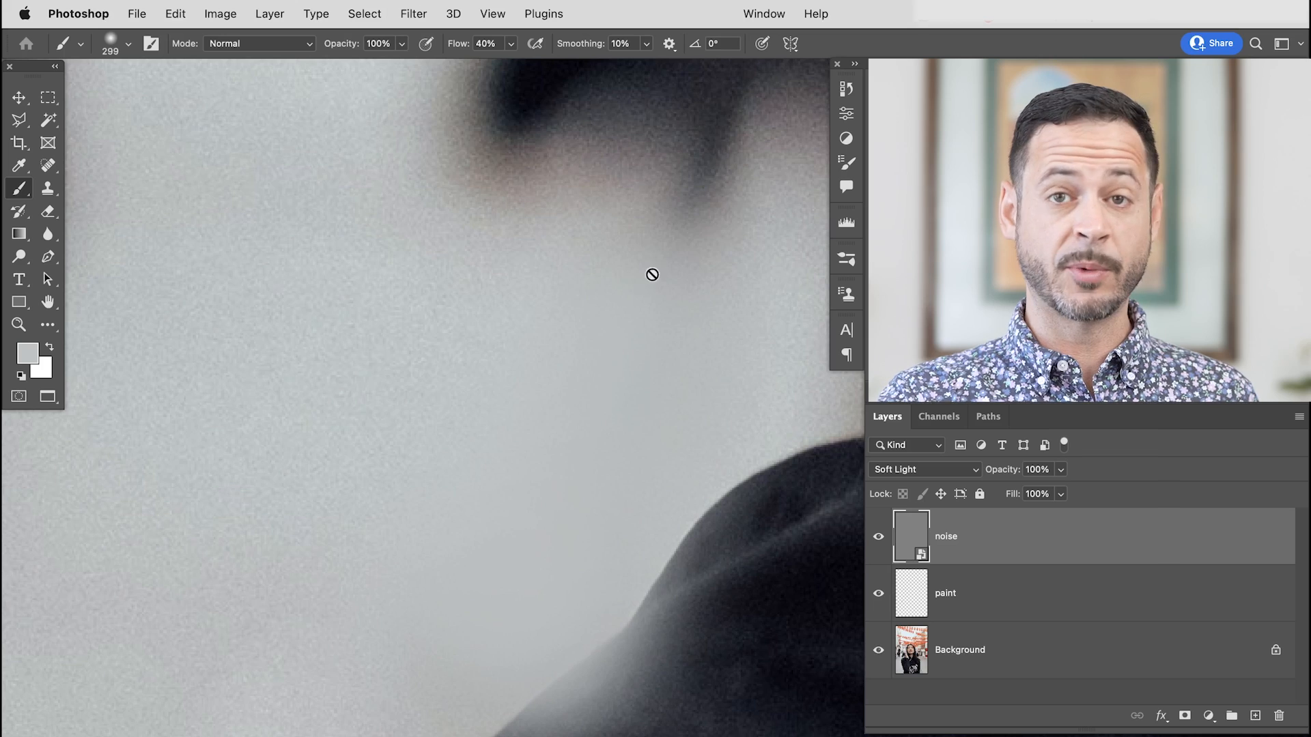
# Apply the Add Noise filter to the noise layer with an amount of 174.17% and Uniform distribution
pyautogui.click(412, 10)
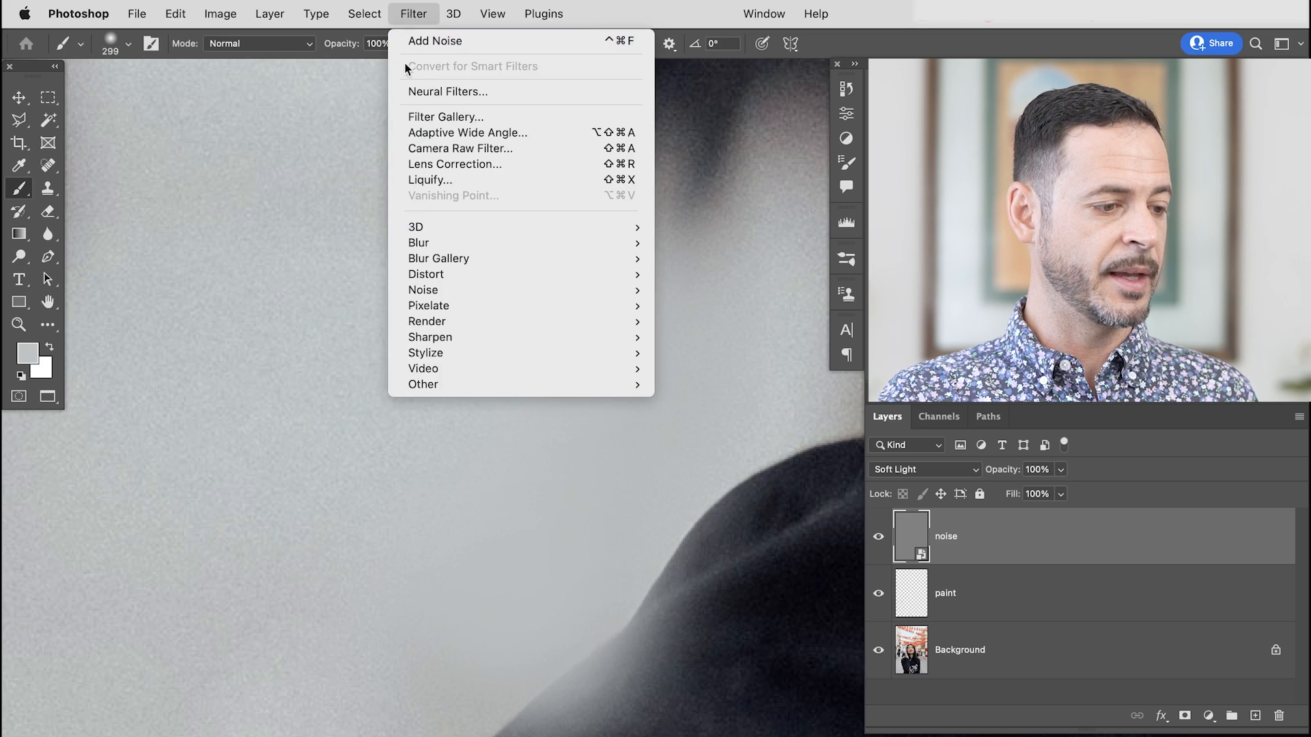
pyautogui.moveTo(551, 290)
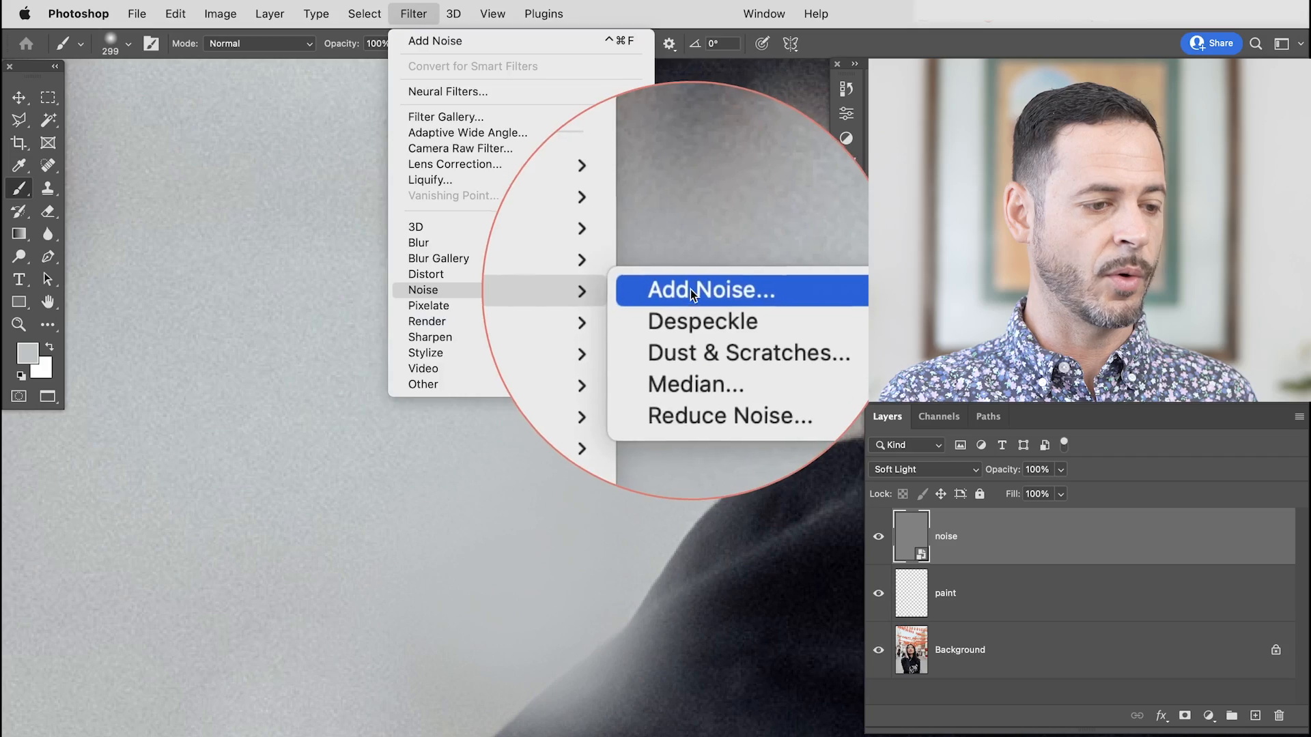
pyautogui.click(690, 289)
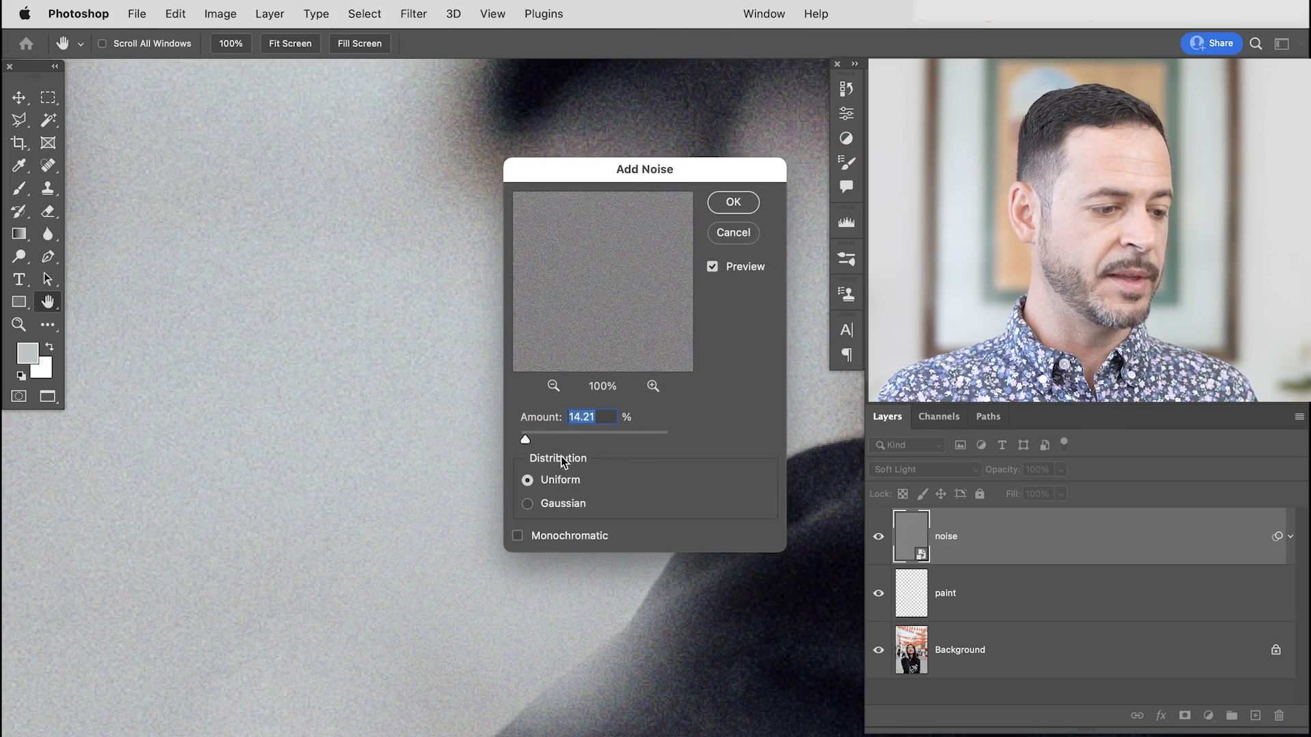
pyautogui.moveTo(553, 437); pyautogui.dragTo(584, 433)
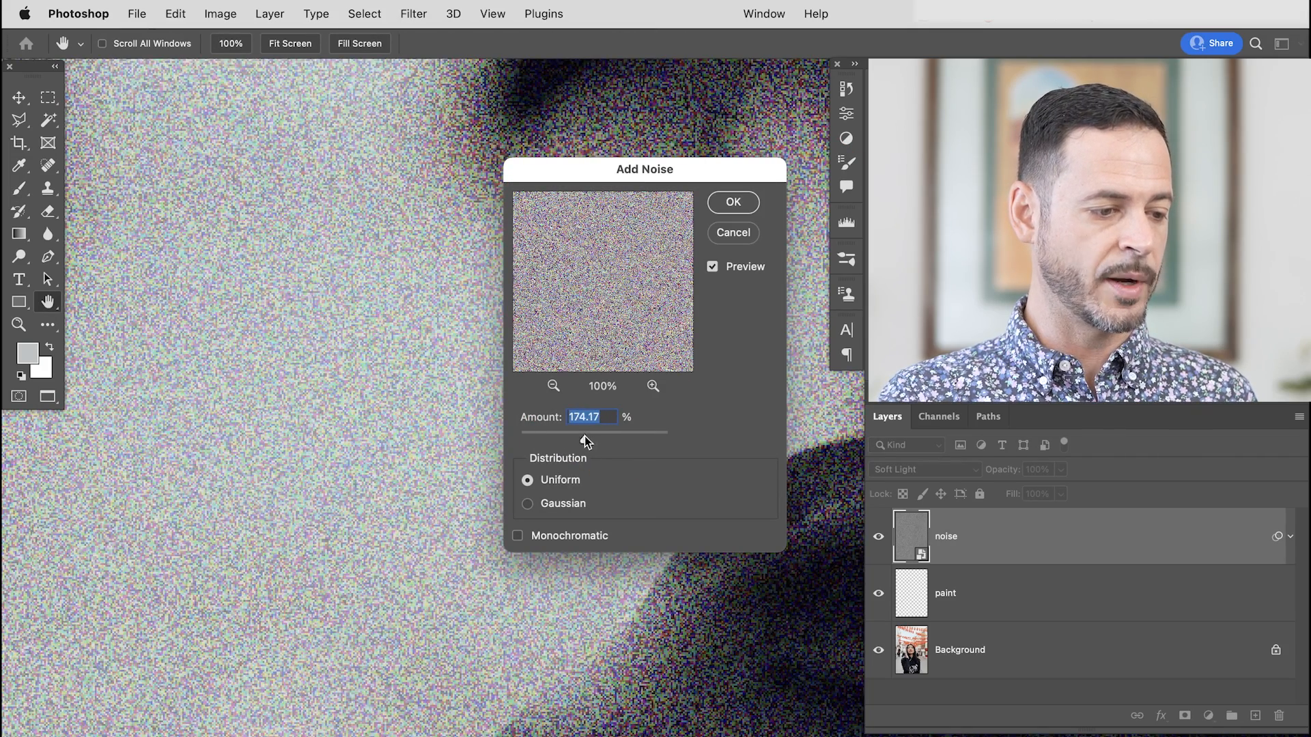
pyautogui.click(725, 204)
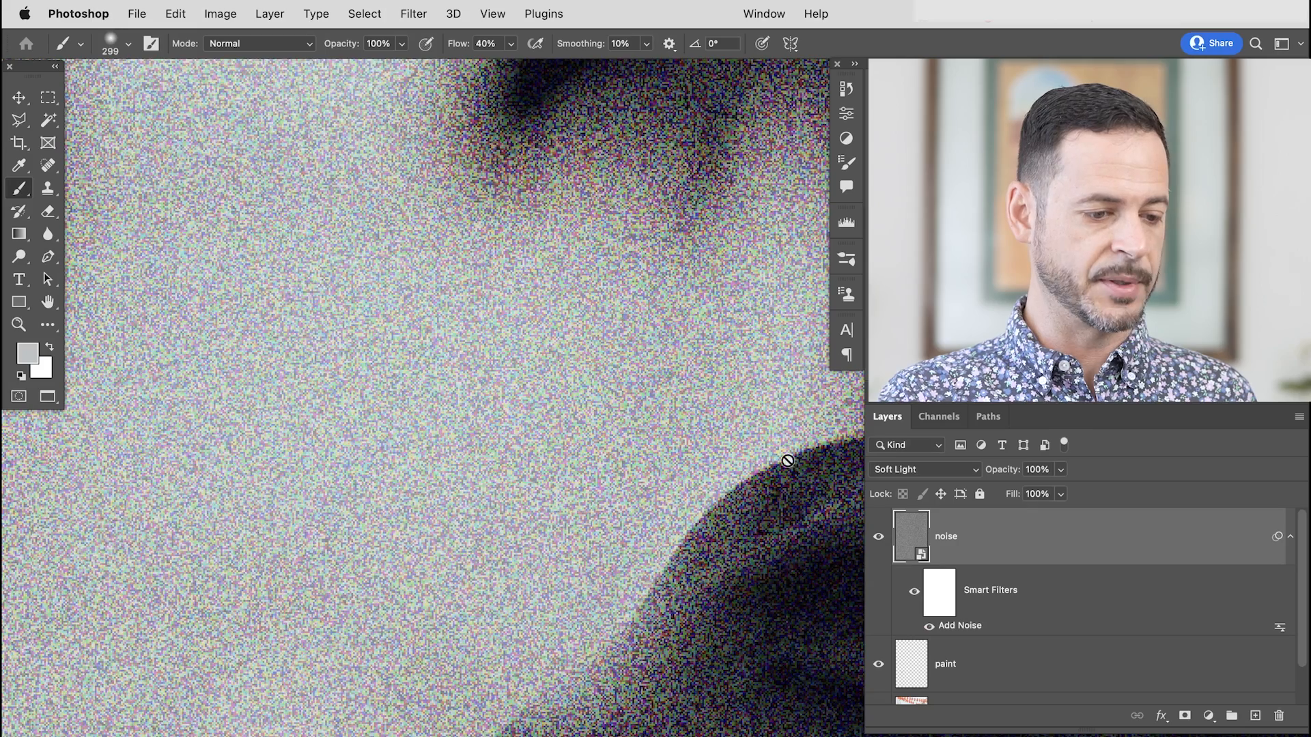
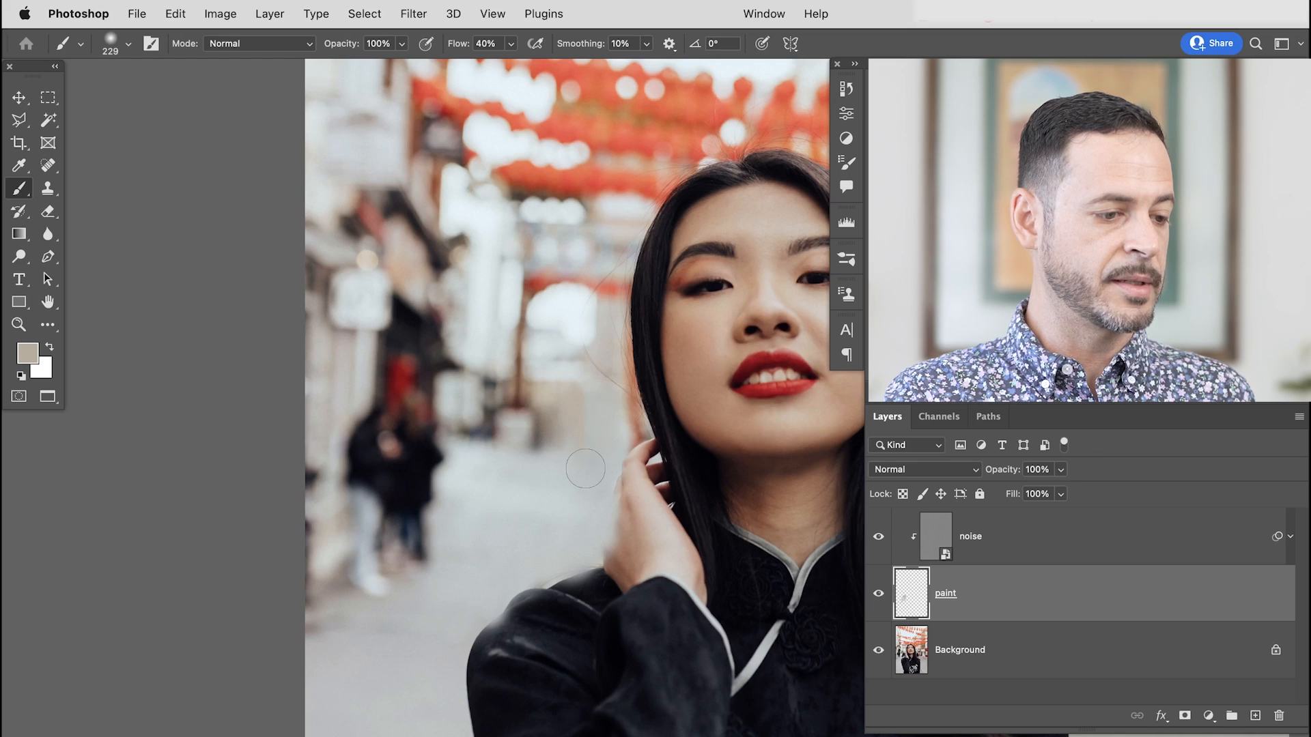
# Blend the painted-out area beside the woman's raised hand using background colours sampled from the wall and pavement
pyautogui.keyDown('alt'); pyautogui.click(585, 389); pyautogui.keyUp('alt')
pyautogui.keyDown('alt'); pyautogui.click(561, 483); pyautogui.keyUp('alt')
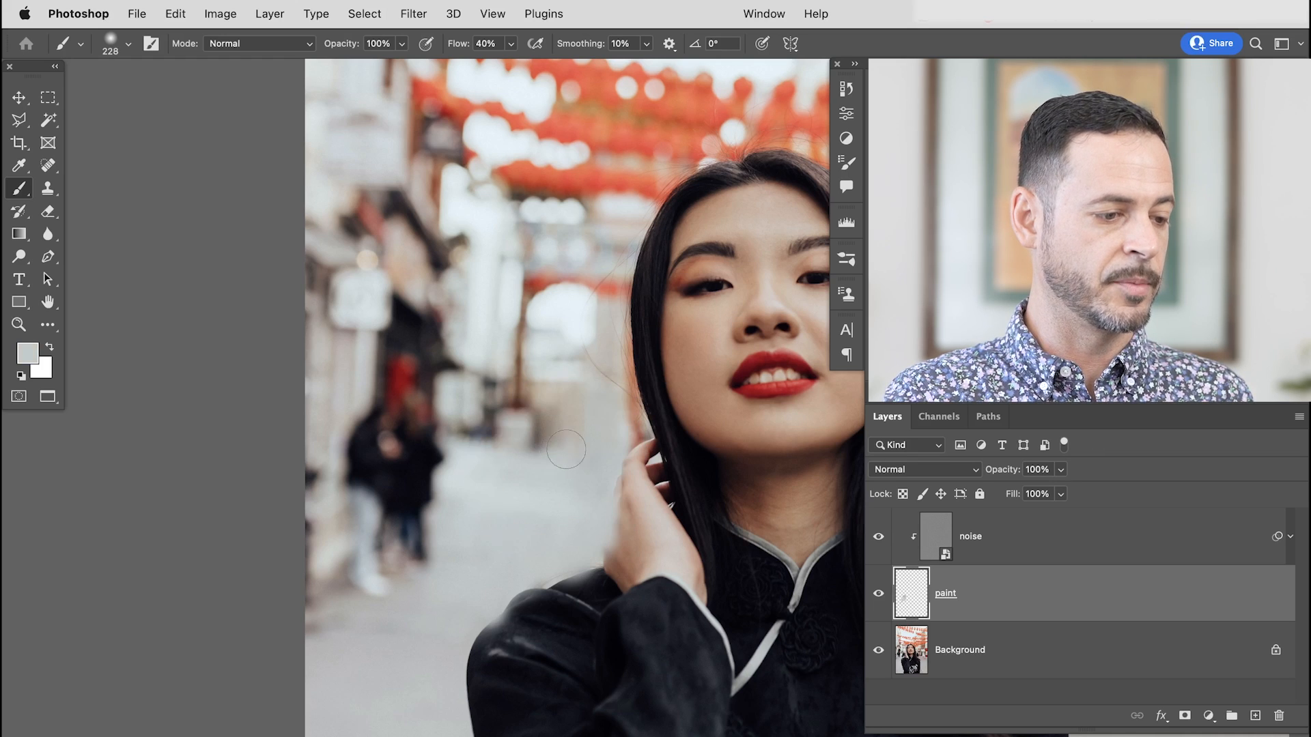
pyautogui.keyDown('alt'); pyautogui.click(537, 443); pyautogui.keyUp('alt')
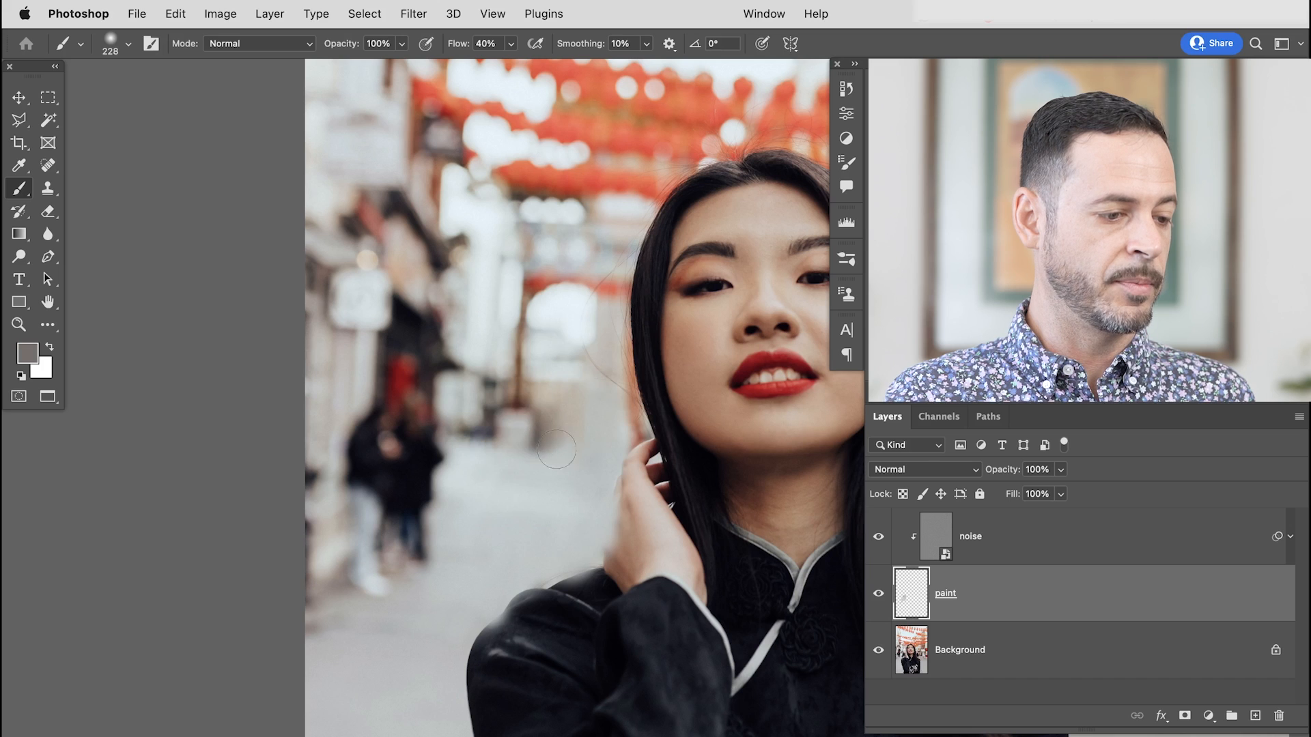
pyautogui.keyDown('alt'); pyautogui.click(551, 462); pyautogui.keyUp('alt')
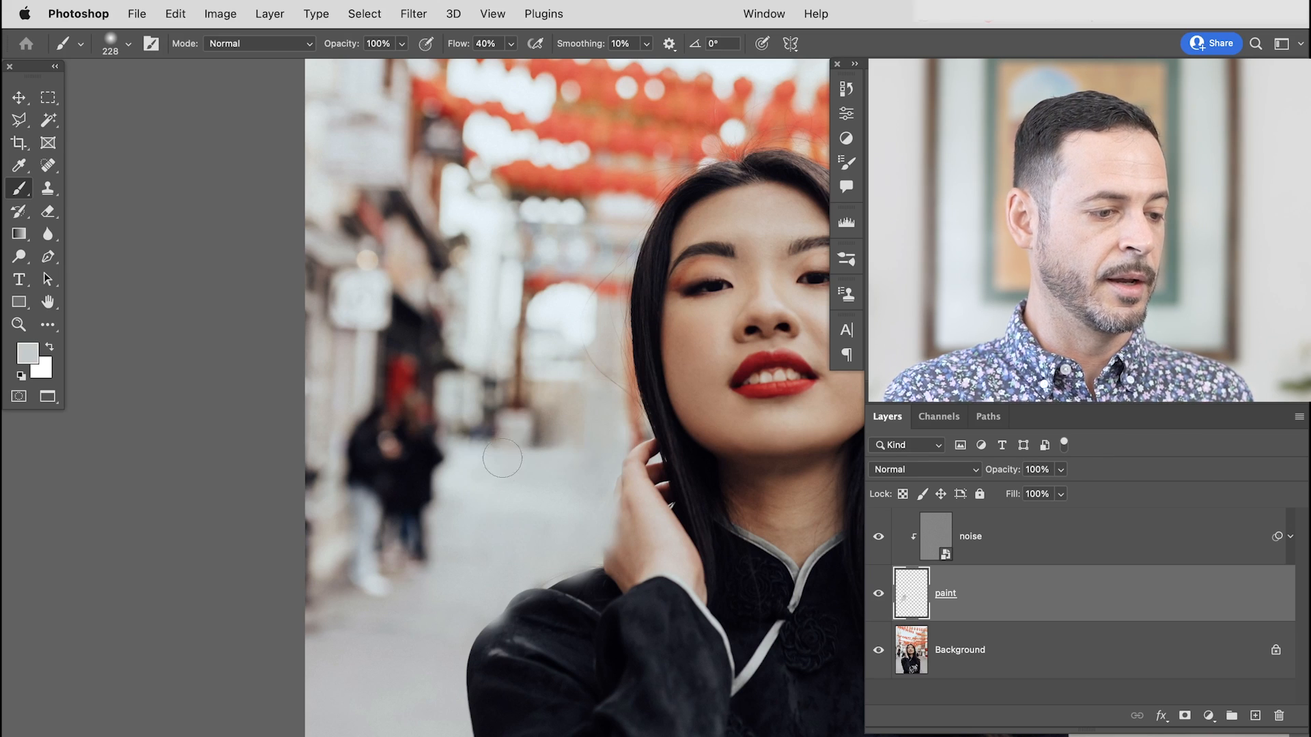
pyautogui.moveTo(629, 581); pyautogui.dragTo(634, 531)
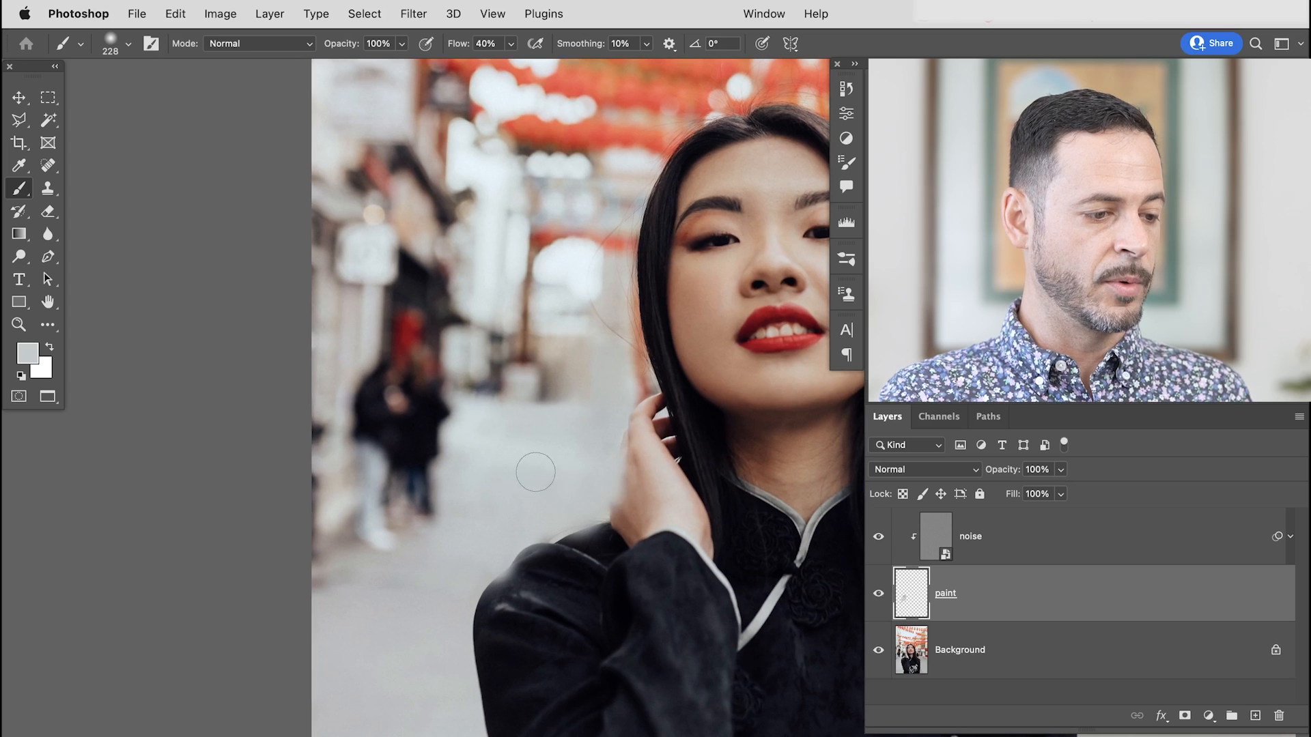
# Compare the grain of the painted area with the surrounding photo, with the noise layer hidden and shown
pyautogui.click(658, 401)
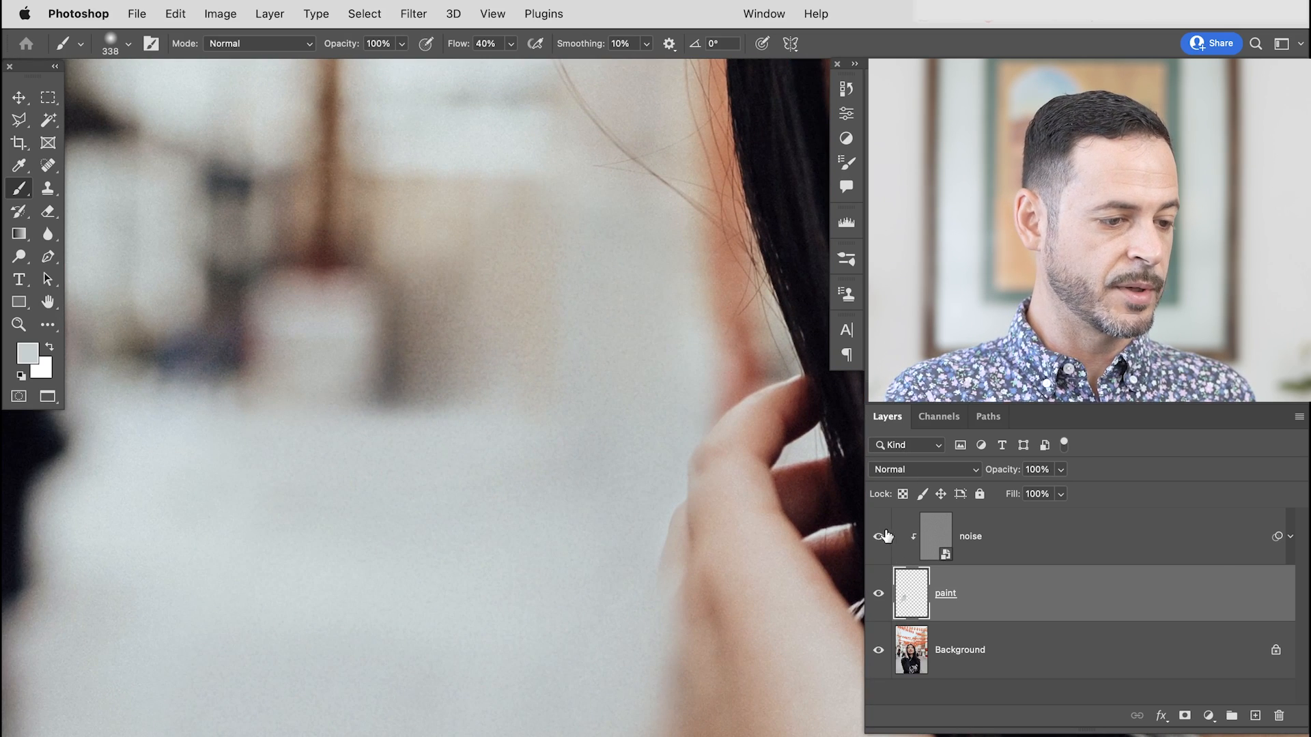
pyautogui.click(600, 431)
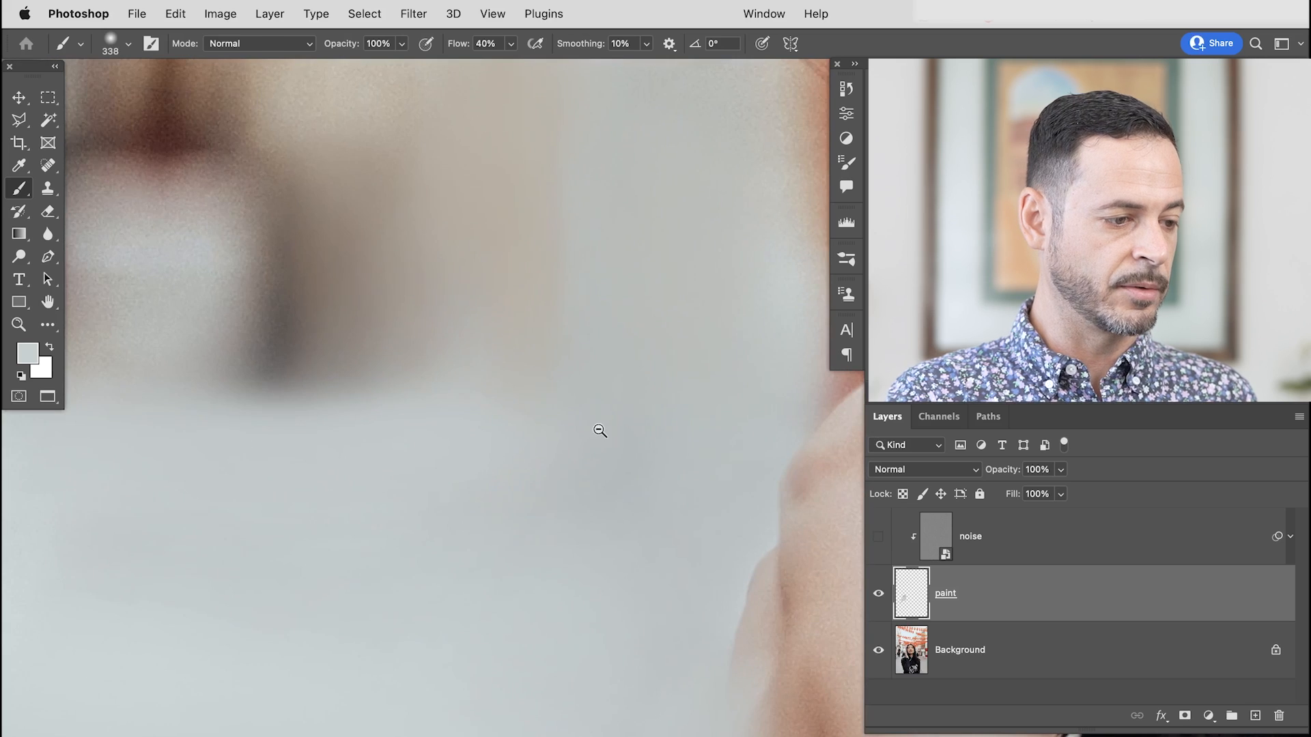
pyautogui.moveTo(519, 412); pyautogui.dragTo(571, 463)
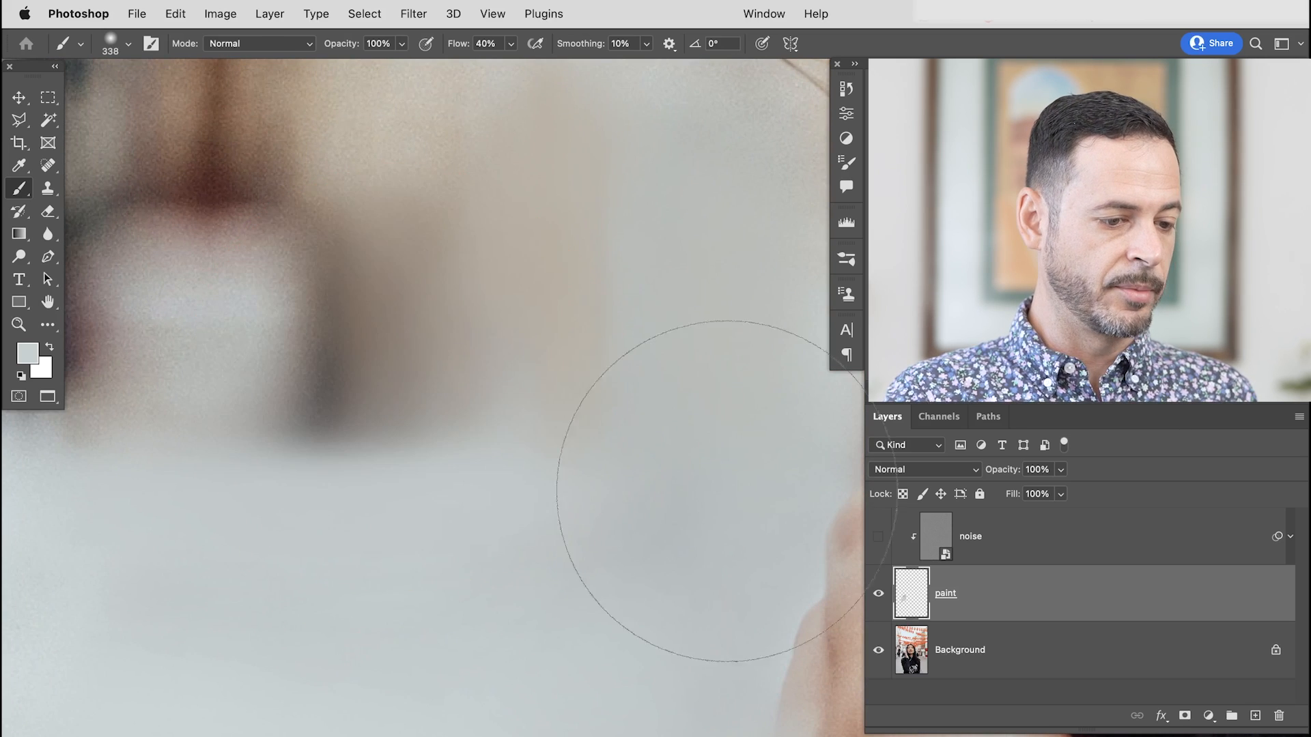
pyautogui.moveTo(474, 433)
pyautogui.mouseDown()
pyautogui.moveTo(357, 345)
pyautogui.moveTo(336, 282)
pyautogui.mouseUp()
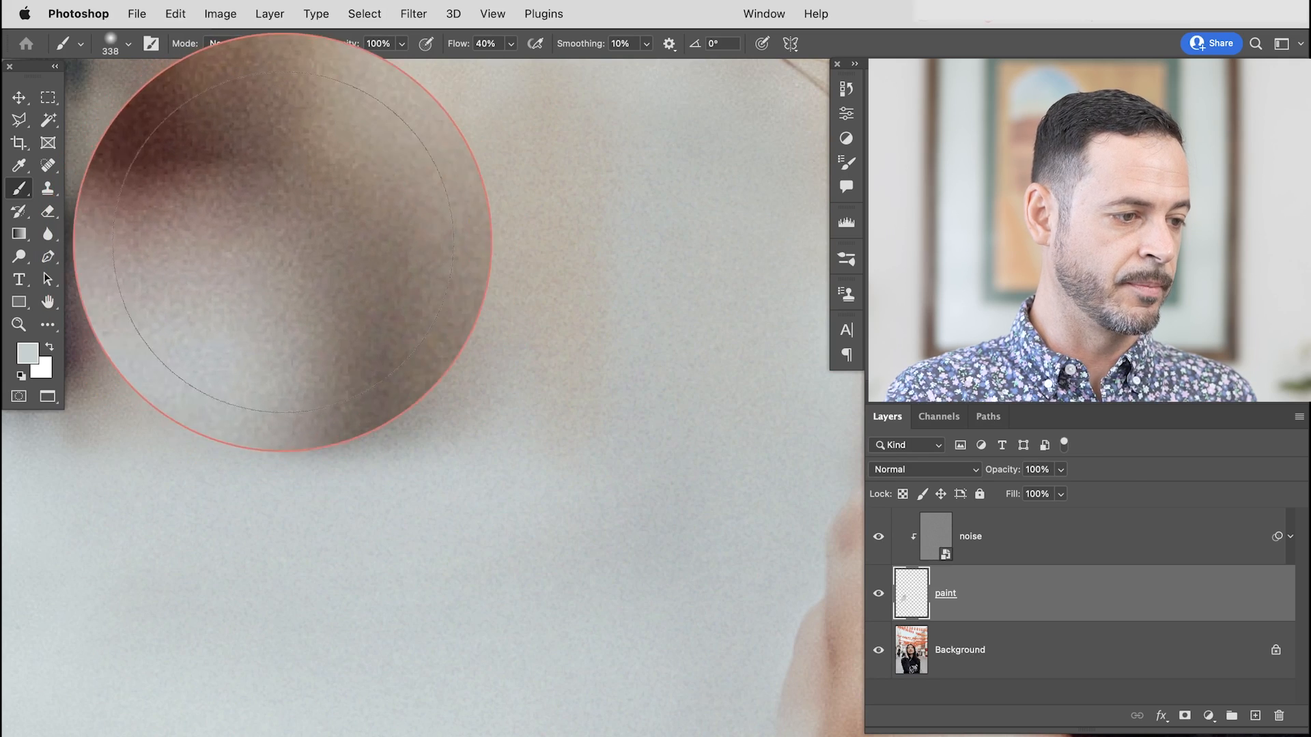
pyautogui.scroll(-5, 644, 585)
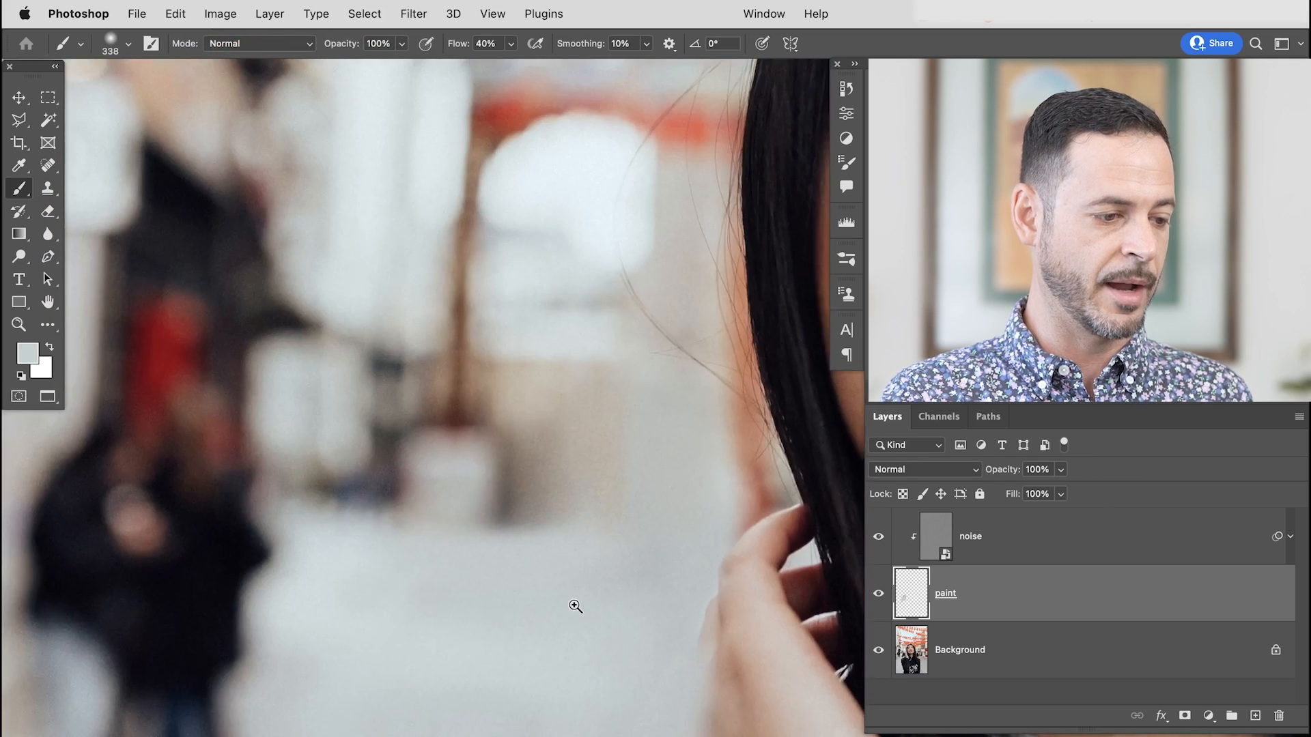
pyautogui.scroll(-2, 491, 504)
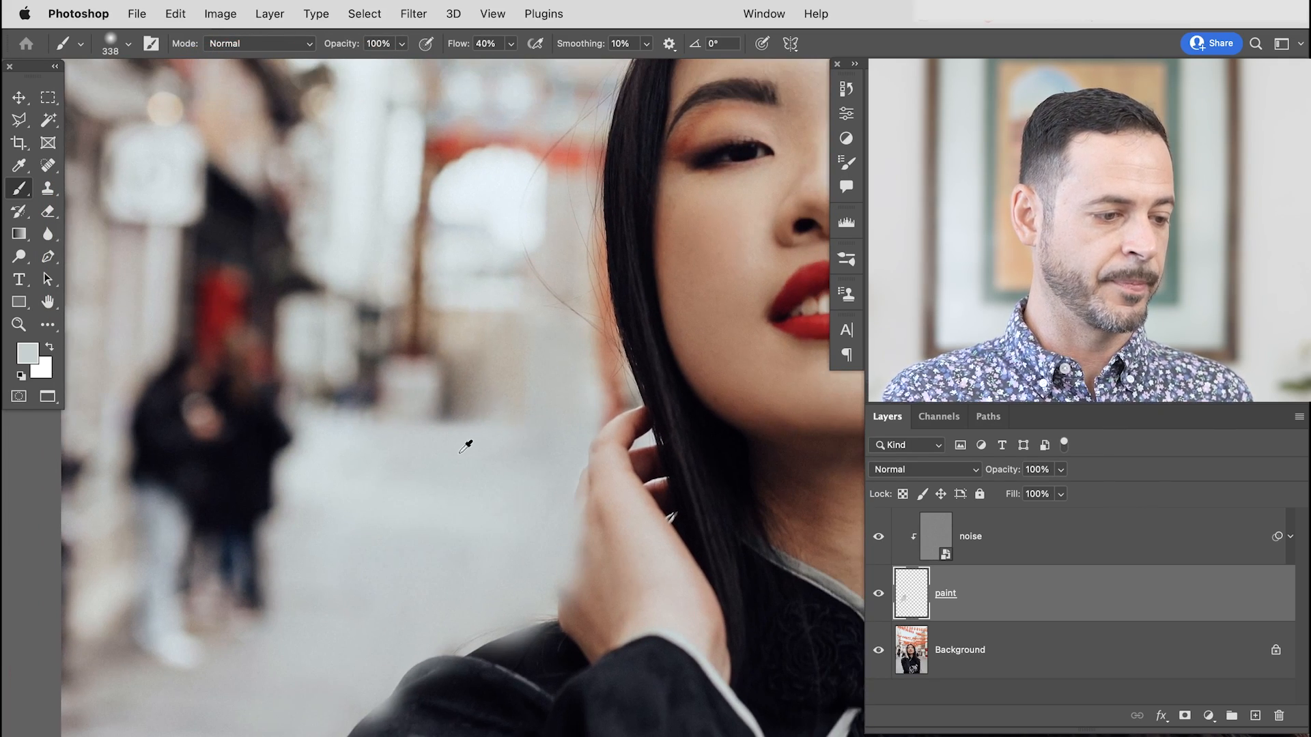
pyautogui.scroll(-3, 566, 445)
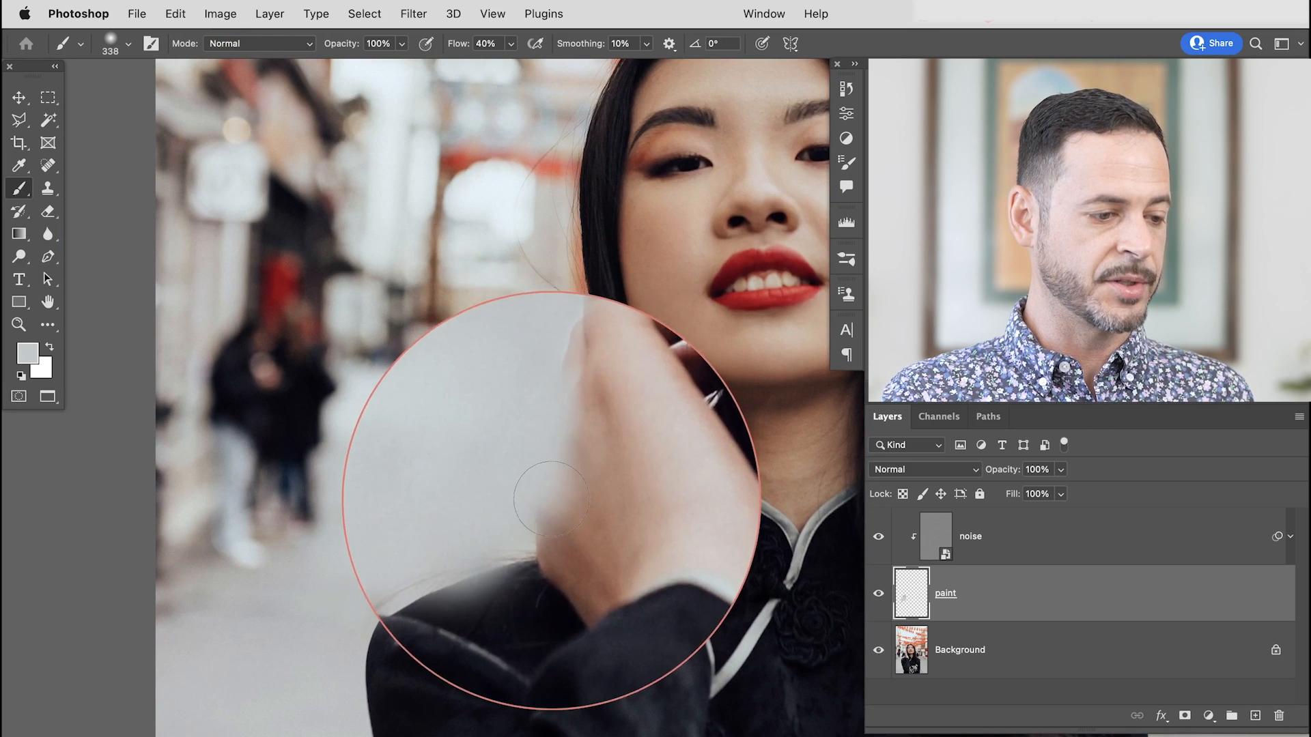
# Hide the paint layer and select the woman on the Background layer with Select Subject
pyautogui.click(878, 594)
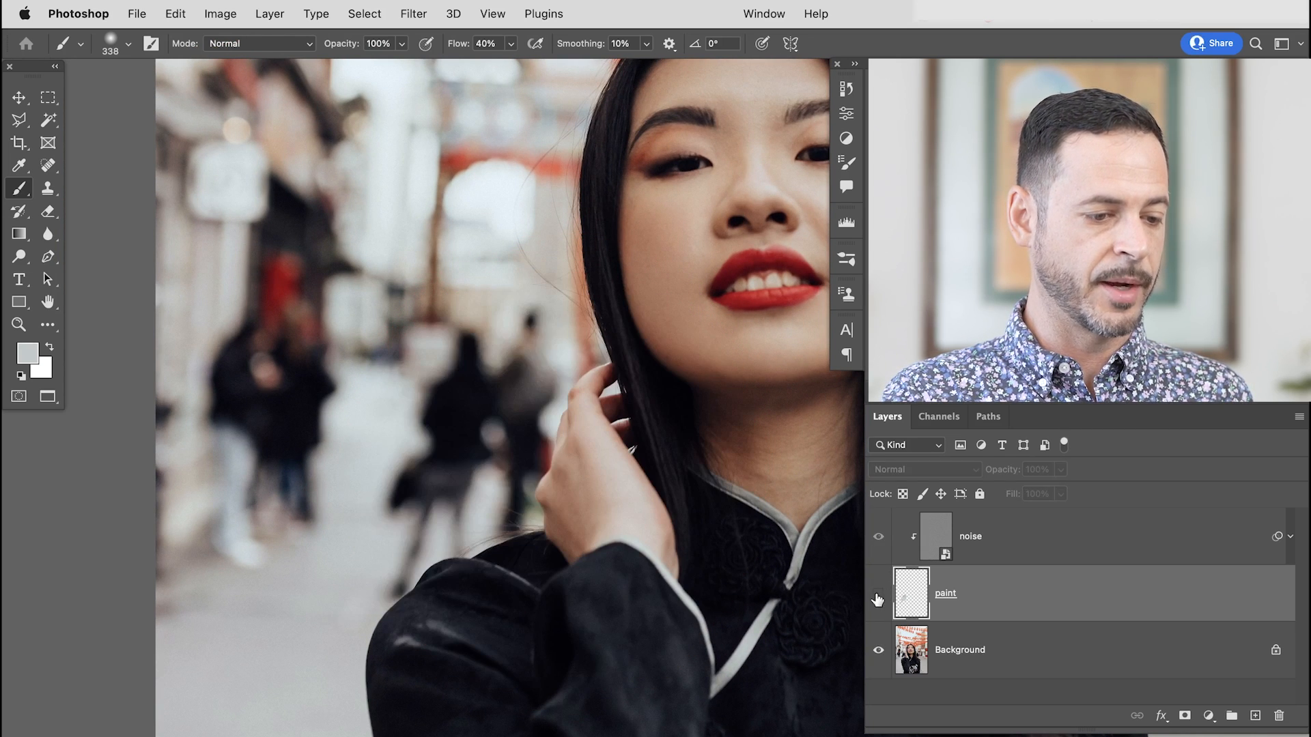
pyautogui.click(878, 596)
pyautogui.click(878, 595)
pyautogui.click(986, 652)
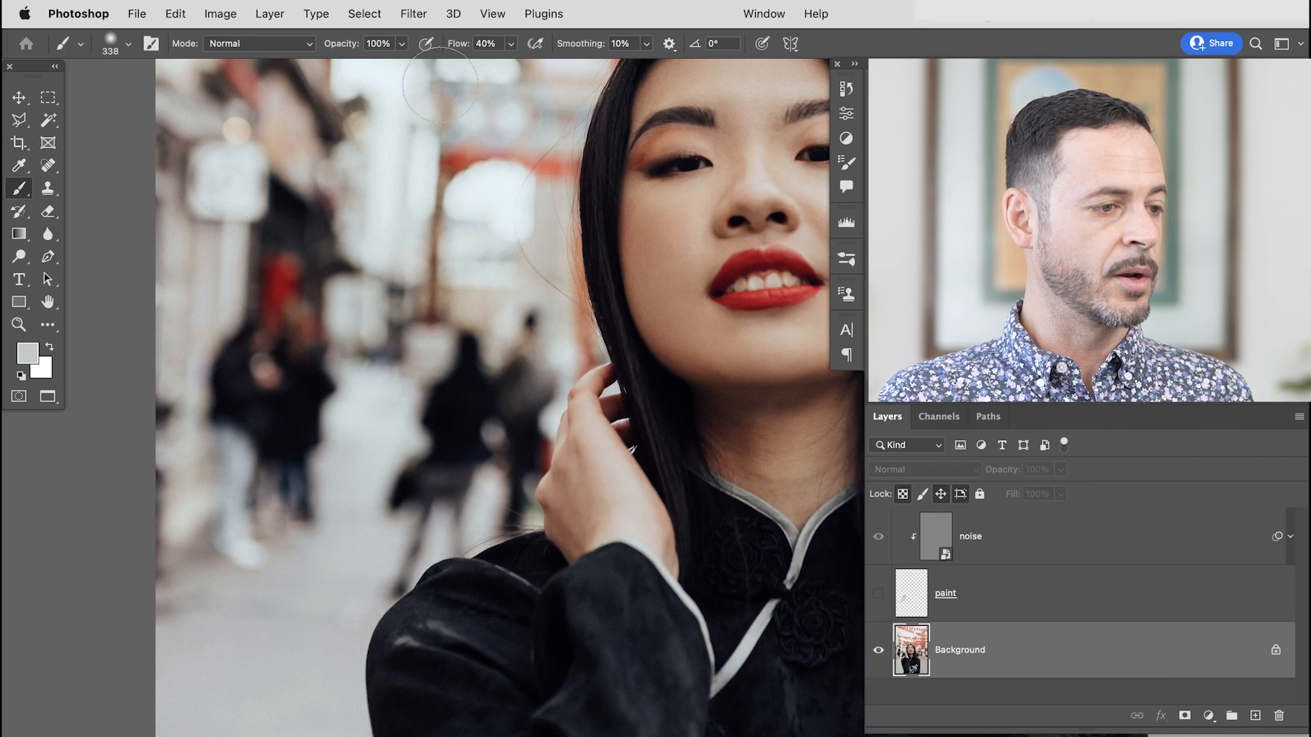
pyautogui.click(366, 22)
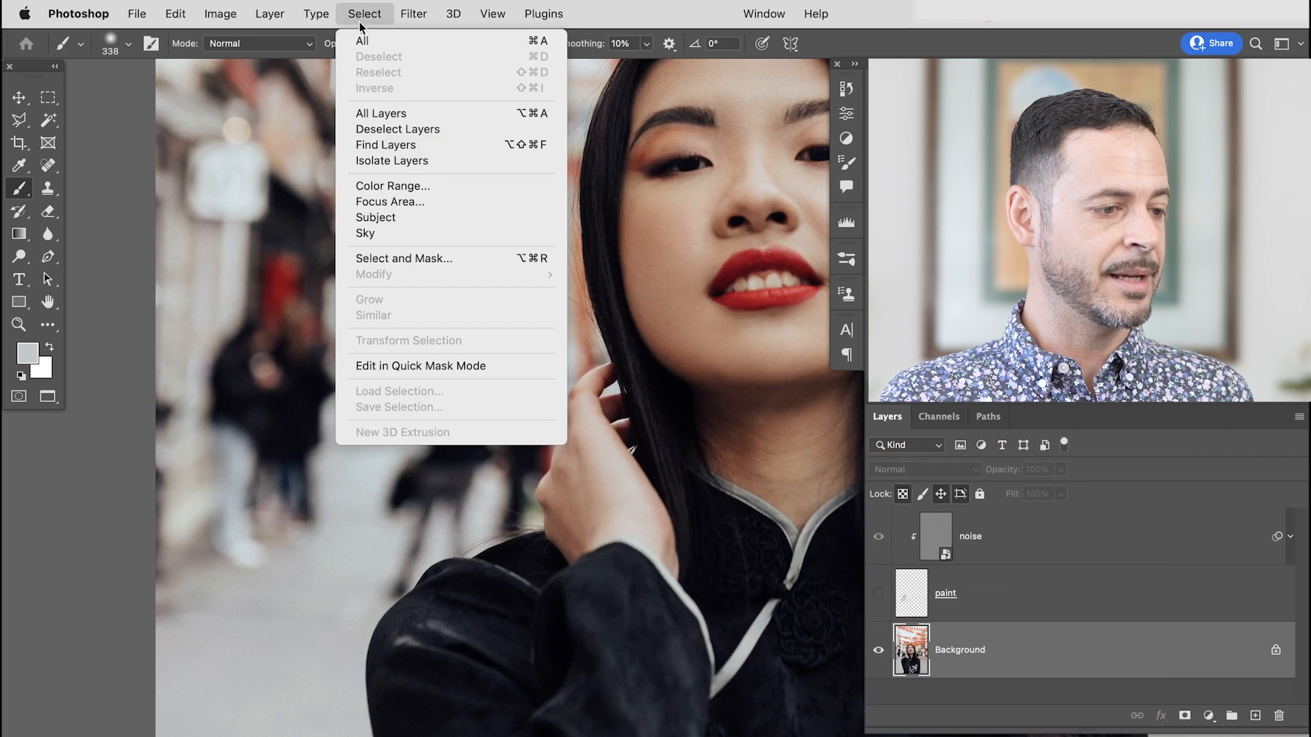
pyautogui.click(396, 219)
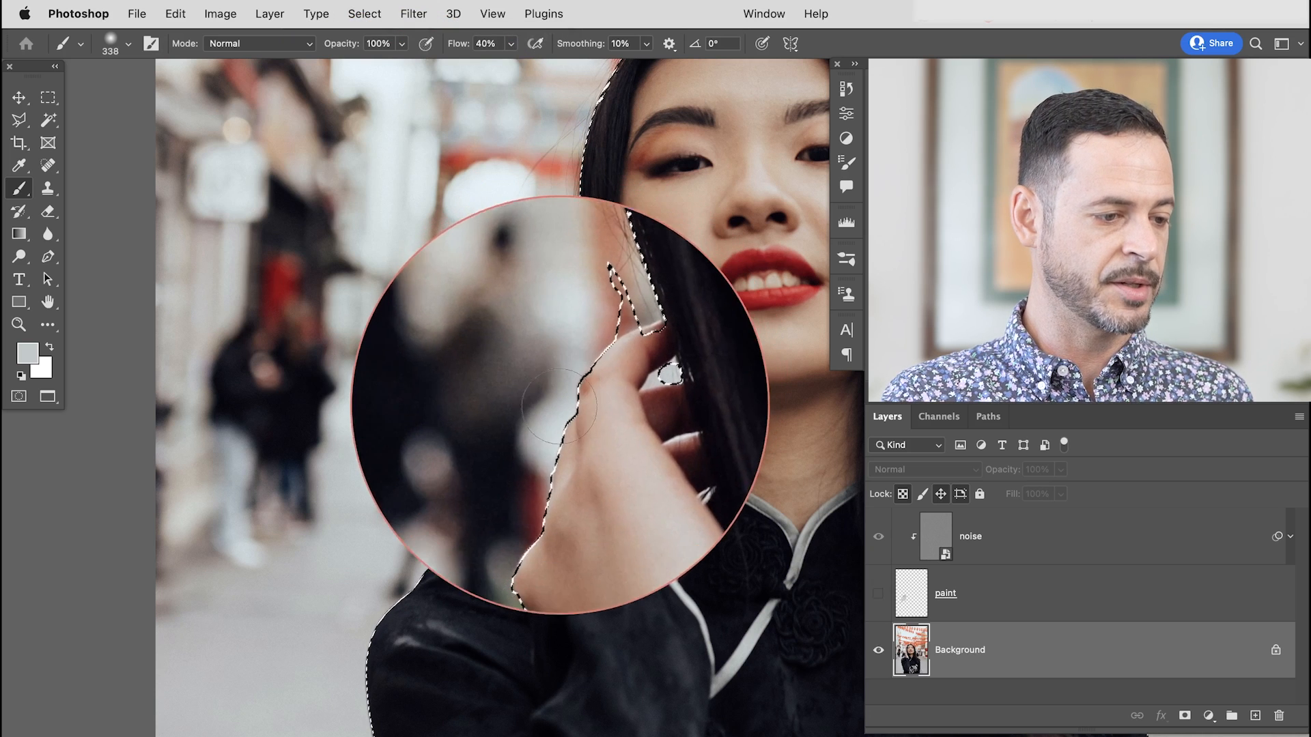
# Show the paint layer, mask it with the inverted subject selection, and make the layer's pixels active instead of the mask
pyautogui.click(878, 593)
pyautogui.click(961, 603)
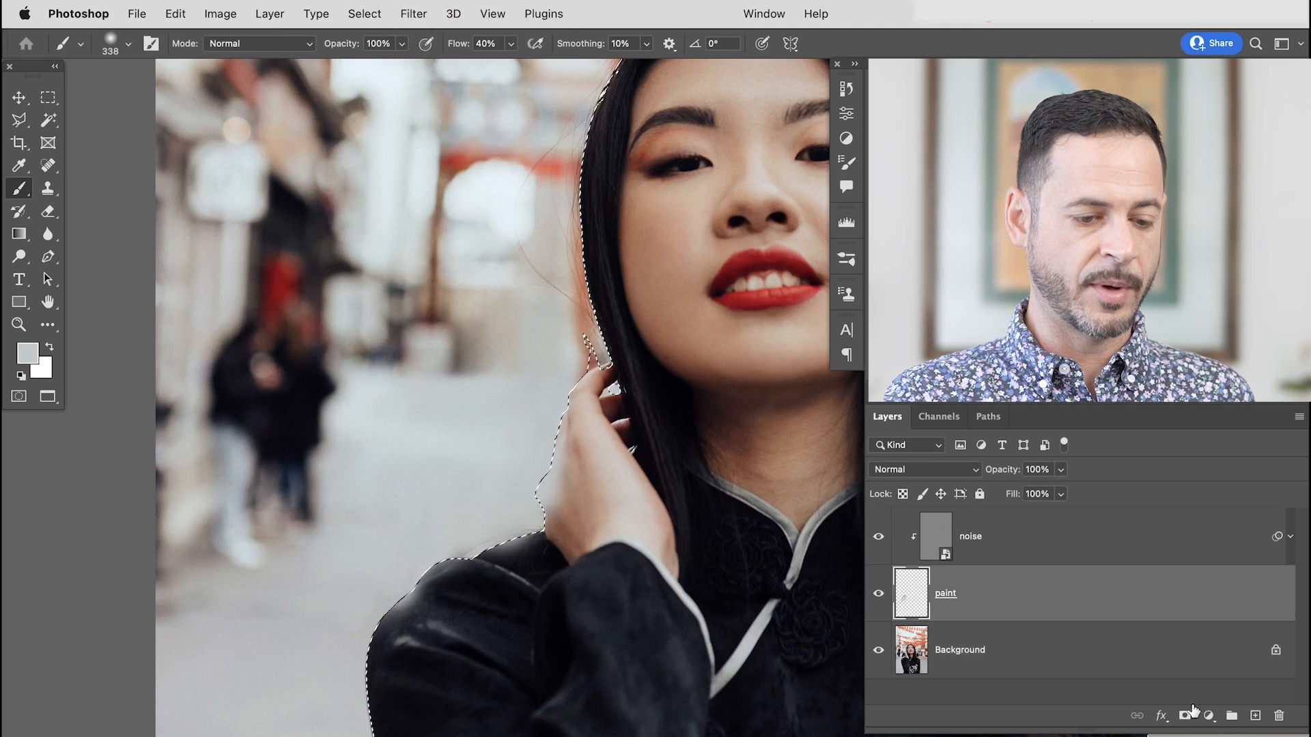
pyautogui.click(1184, 716)
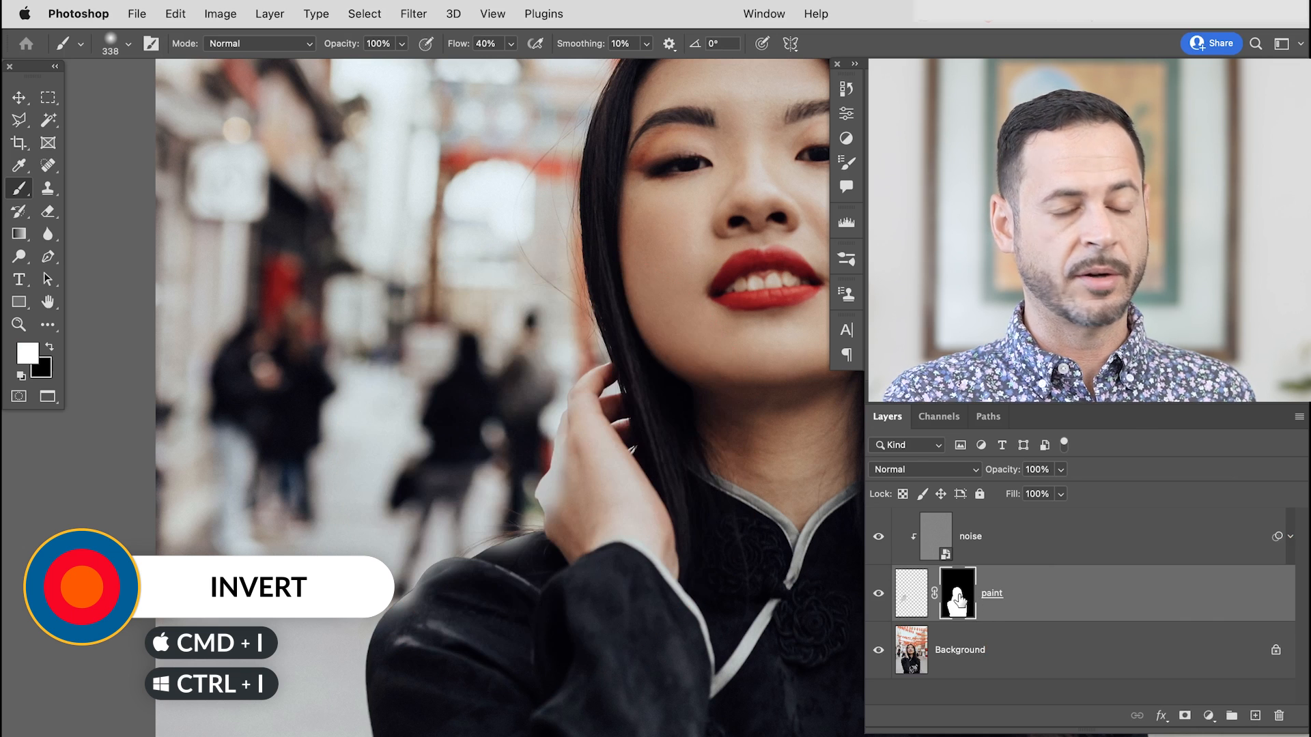
pyautogui.press('super+i')
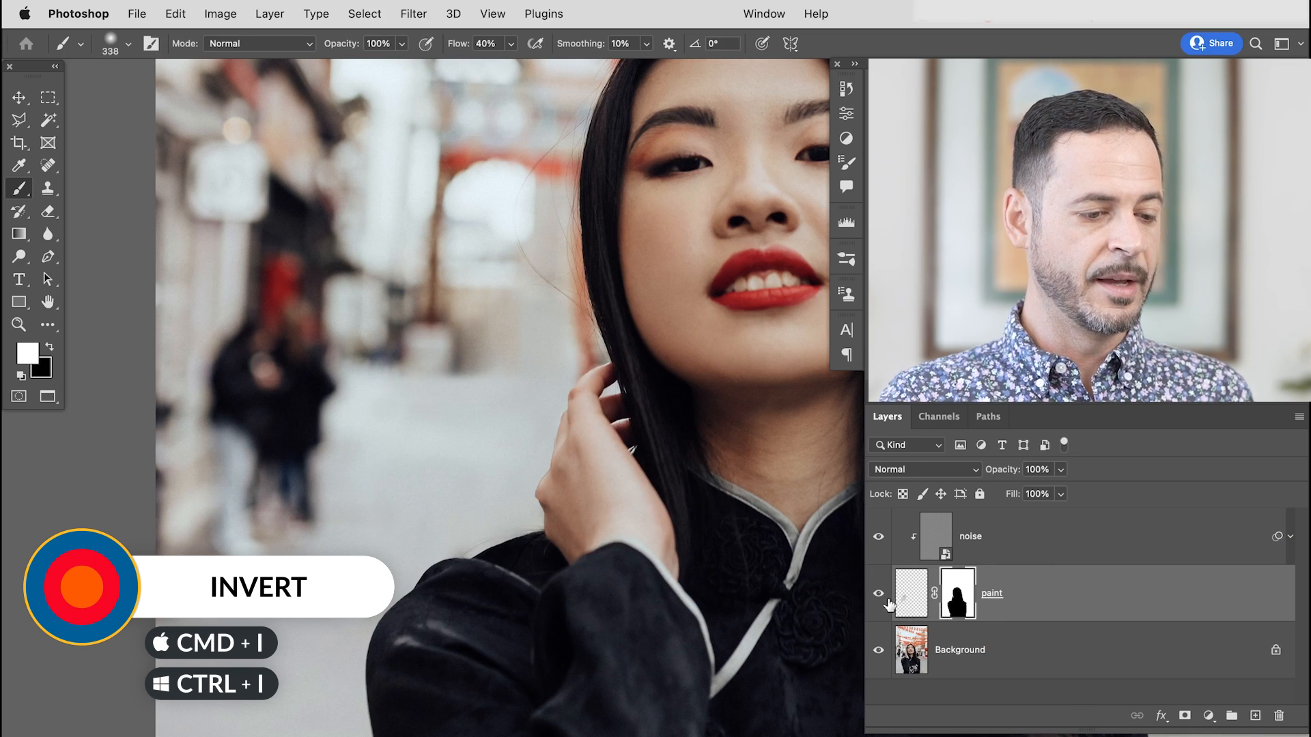
pyautogui.click(915, 597)
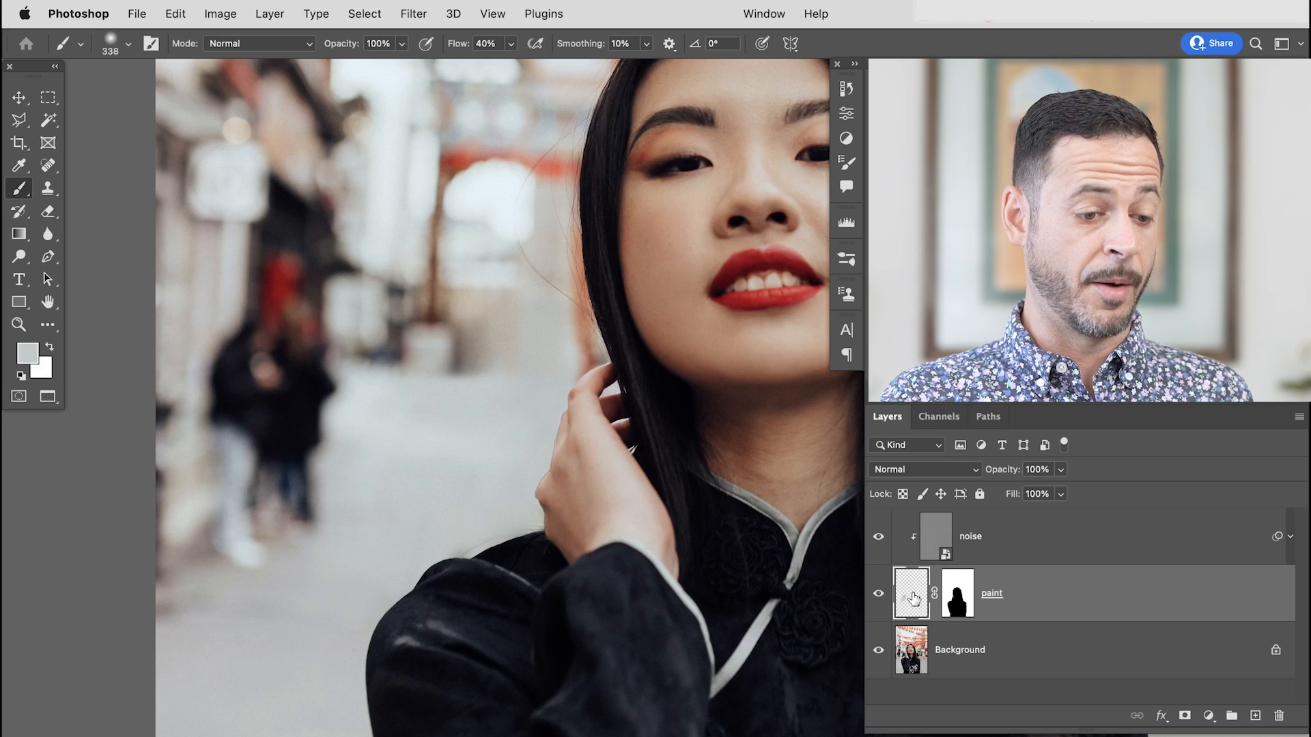
pyautogui.keyDown('alt'); pyautogui.click(313, 249); pyautogui.keyUp('alt')
pyautogui.moveTo(522, 324)
pyautogui.mouseDown()
pyautogui.moveTo(409, 444)
pyautogui.moveTo(532, 550)
pyautogui.moveTo(618, 304)
pyautogui.moveTo(443, 559)
pyautogui.moveTo(355, 601)
pyautogui.moveTo(538, 265)
pyautogui.moveTo(519, 122)
pyautogui.moveTo(478, 300)
pyautogui.mouseUp()
pyautogui.hotkey('ctrl', 'z')
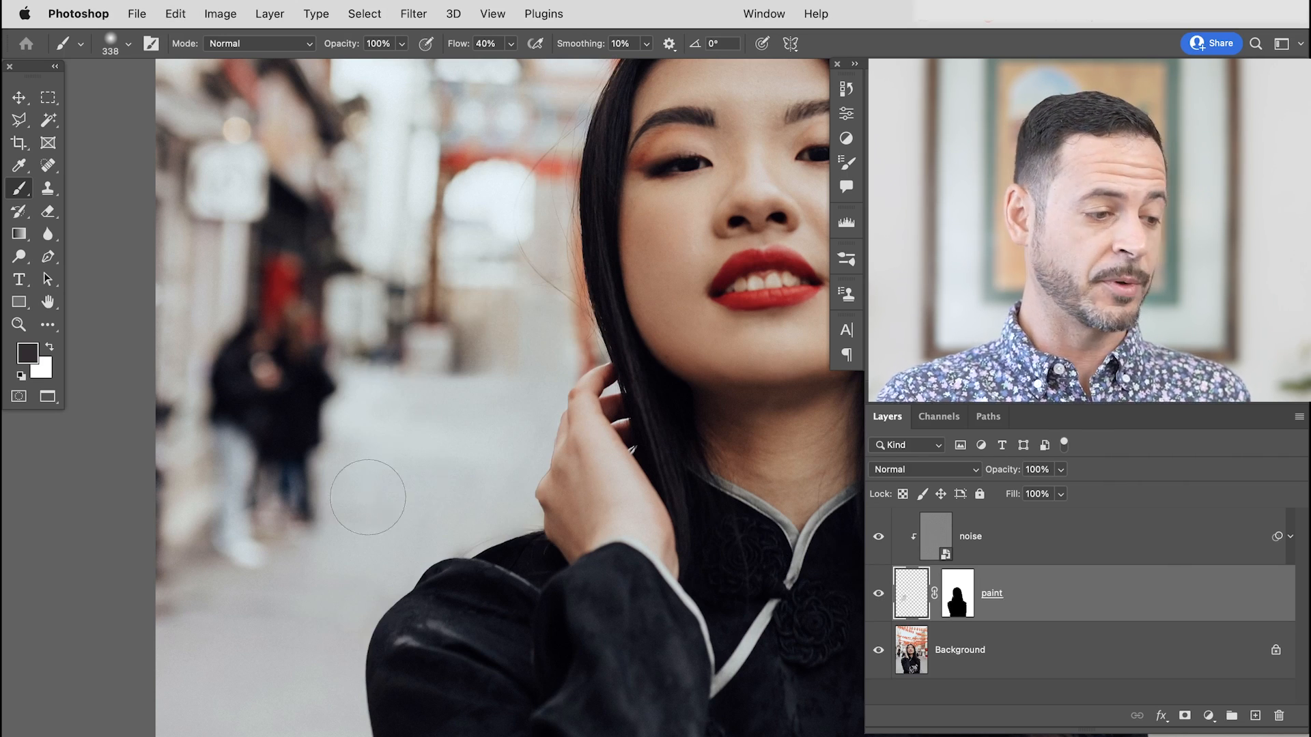
# Paint light wall grey over the head, torso and upper legs of the leftmost blurred person
pyautogui.moveTo(302, 443); pyautogui.dragTo(387, 471)
pyautogui.moveTo(336, 351); pyautogui.dragTo(293, 355)
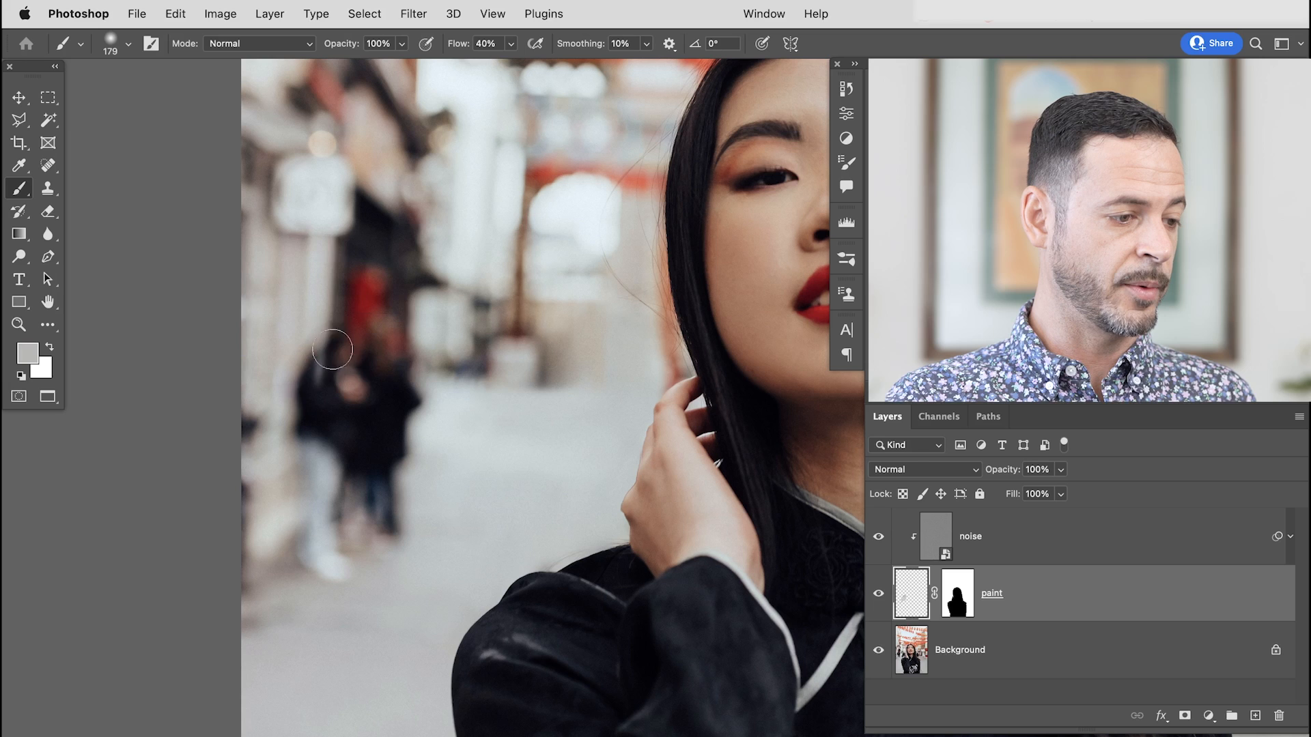
pyautogui.moveTo(326, 391)
pyautogui.mouseDown()
pyautogui.moveTo(315, 424)
pyautogui.moveTo(315, 355)
pyautogui.moveTo(303, 422)
pyautogui.moveTo(312, 333)
pyautogui.moveTo(306, 409)
pyautogui.mouseUp()
pyautogui.moveTo(320, 349)
pyautogui.mouseDown()
pyautogui.moveTo(324, 308)
pyautogui.moveTo(315, 361)
pyautogui.moveTo(320, 299)
pyautogui.moveTo(311, 468)
pyautogui.mouseUp()
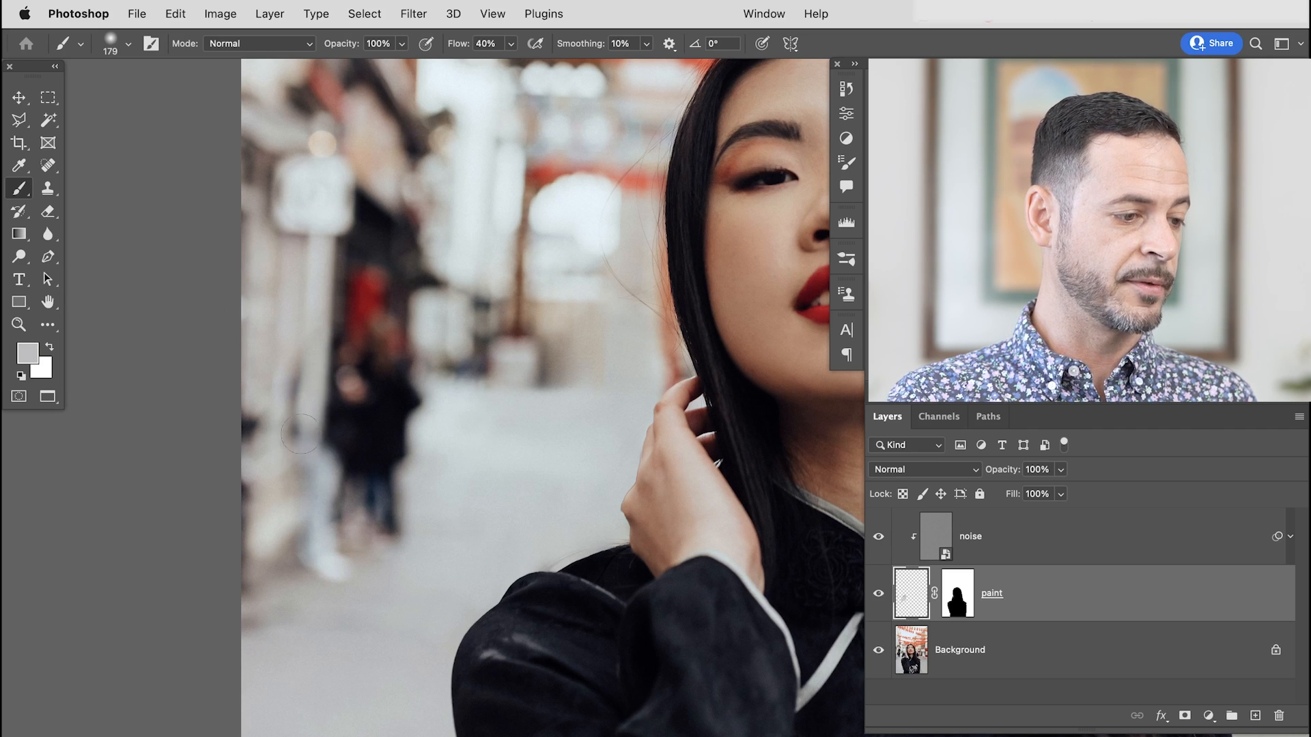
# Extend the red doorway down over the second blurred person using sampled dark red
pyautogui.press('d')
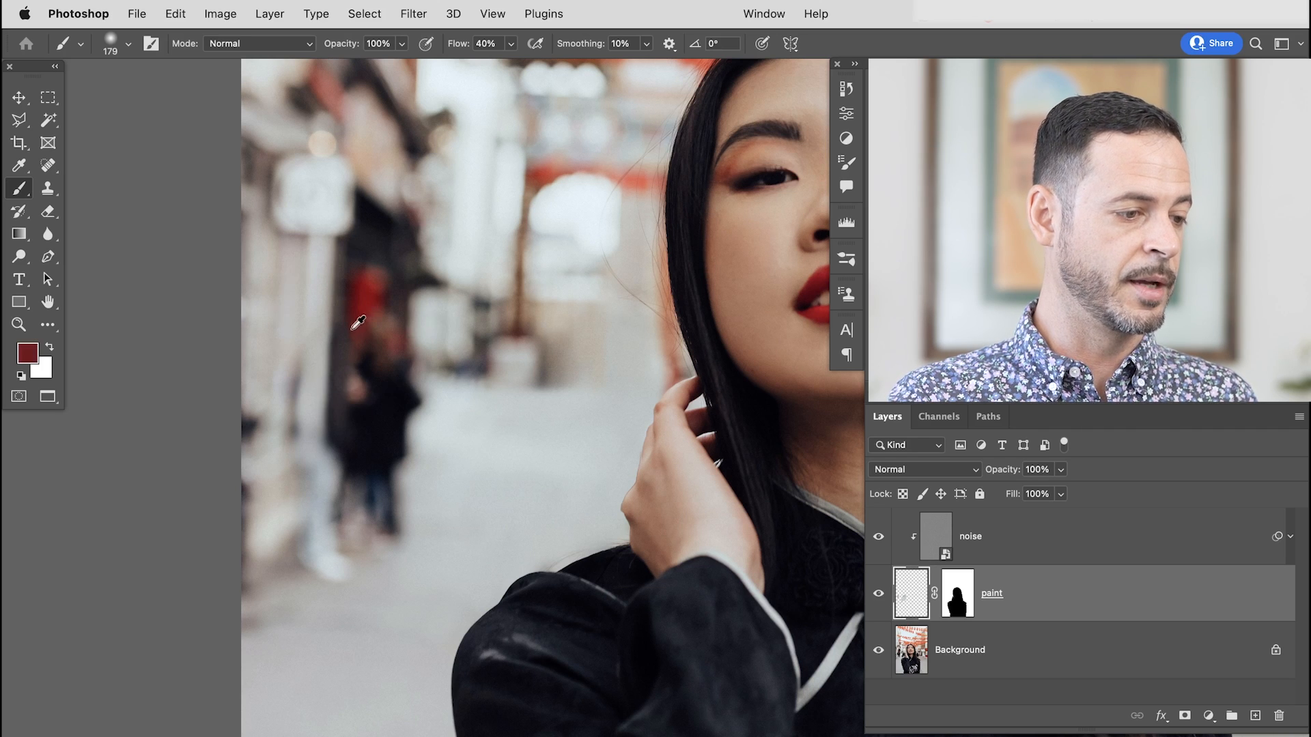
pyautogui.moveTo(352, 417)
pyautogui.mouseDown()
pyautogui.moveTo(357, 336)
pyautogui.moveTo(366, 419)
pyautogui.moveTo(371, 298)
pyautogui.moveTo(371, 434)
pyautogui.moveTo(375, 339)
pyautogui.moveTo(378, 433)
pyautogui.moveTo(375, 342)
pyautogui.moveTo(369, 392)
pyautogui.mouseUp()
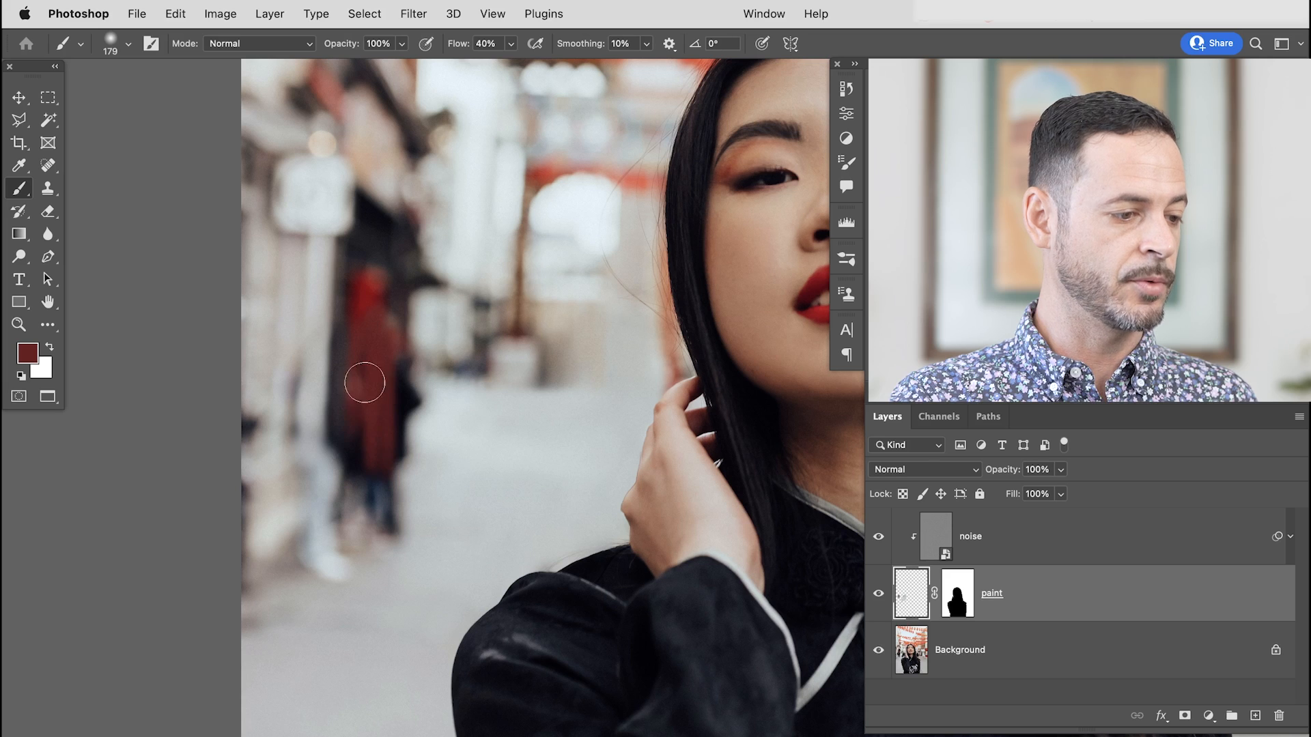
pyautogui.moveTo(363, 345)
pyautogui.mouseDown()
pyautogui.moveTo(358, 454)
pyautogui.moveTo(361, 359)
pyautogui.moveTo(367, 464)
pyautogui.moveTo(372, 362)
pyautogui.moveTo(375, 465)
pyautogui.mouseUp()
pyautogui.keyDown('alt'); pyautogui.click(369, 429); pyautogui.keyUp('alt')
pyautogui.keyDown('alt'); pyautogui.click(371, 411); pyautogui.keyUp('alt')
# Clean up the outer edge of the red doorway with sampled pavement grey and a dark door-frame tone
pyautogui.keyDown('alt'); pyautogui.click(435, 426); pyautogui.keyUp('alt')
pyautogui.moveTo(420, 417)
pyautogui.mouseDown()
pyautogui.moveTo(415, 437)
pyautogui.moveTo(414, 406)
pyautogui.moveTo(416, 446)
pyautogui.mouseUp()
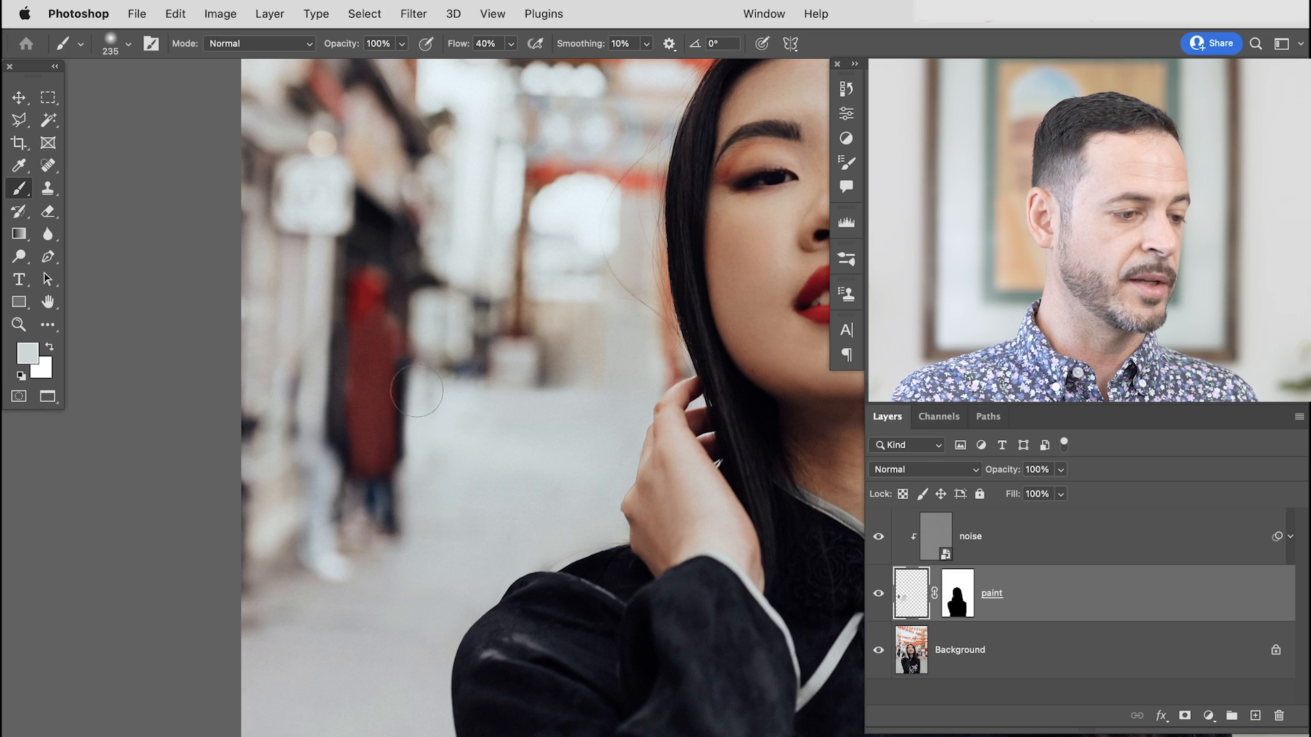
pyautogui.keyDown('alt'); pyautogui.click(440, 358); pyautogui.keyUp('alt')
pyautogui.moveTo(430, 369); pyautogui.dragTo(432, 365)
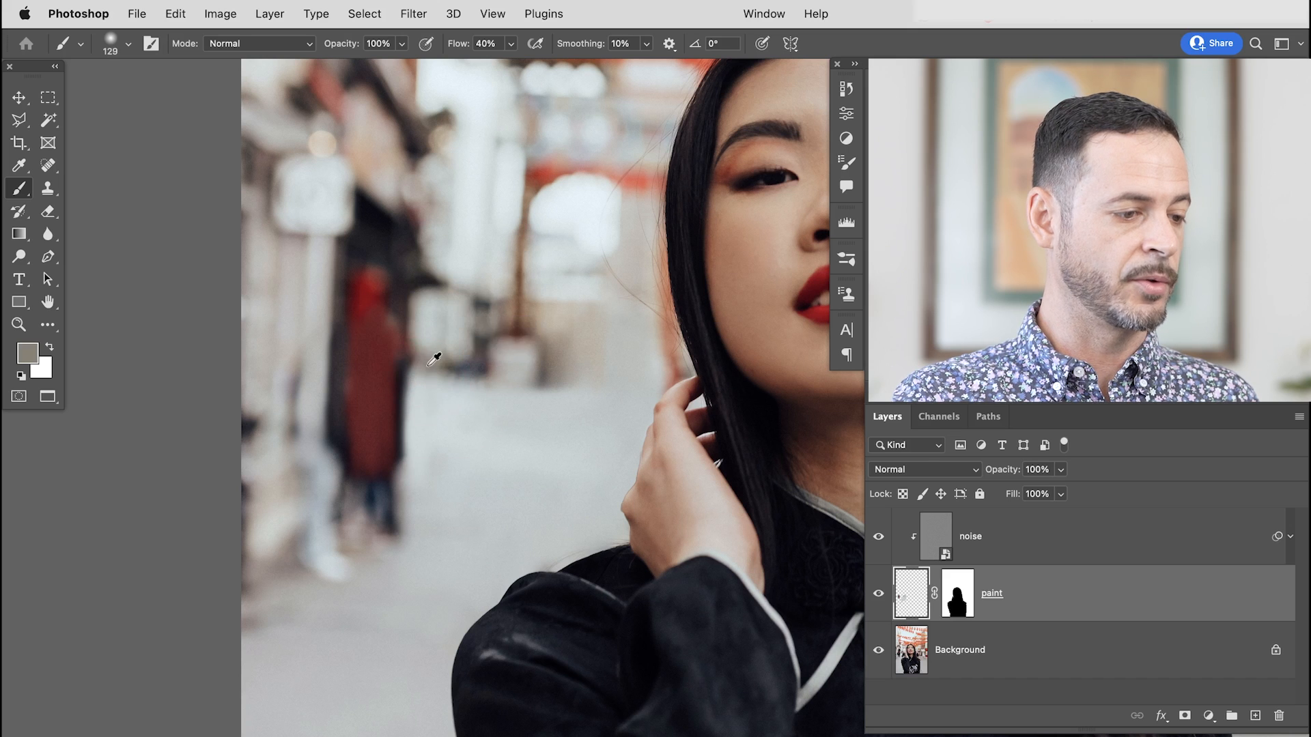
pyautogui.keyDown('alt'); pyautogui.click(420, 376); pyautogui.keyUp('alt')
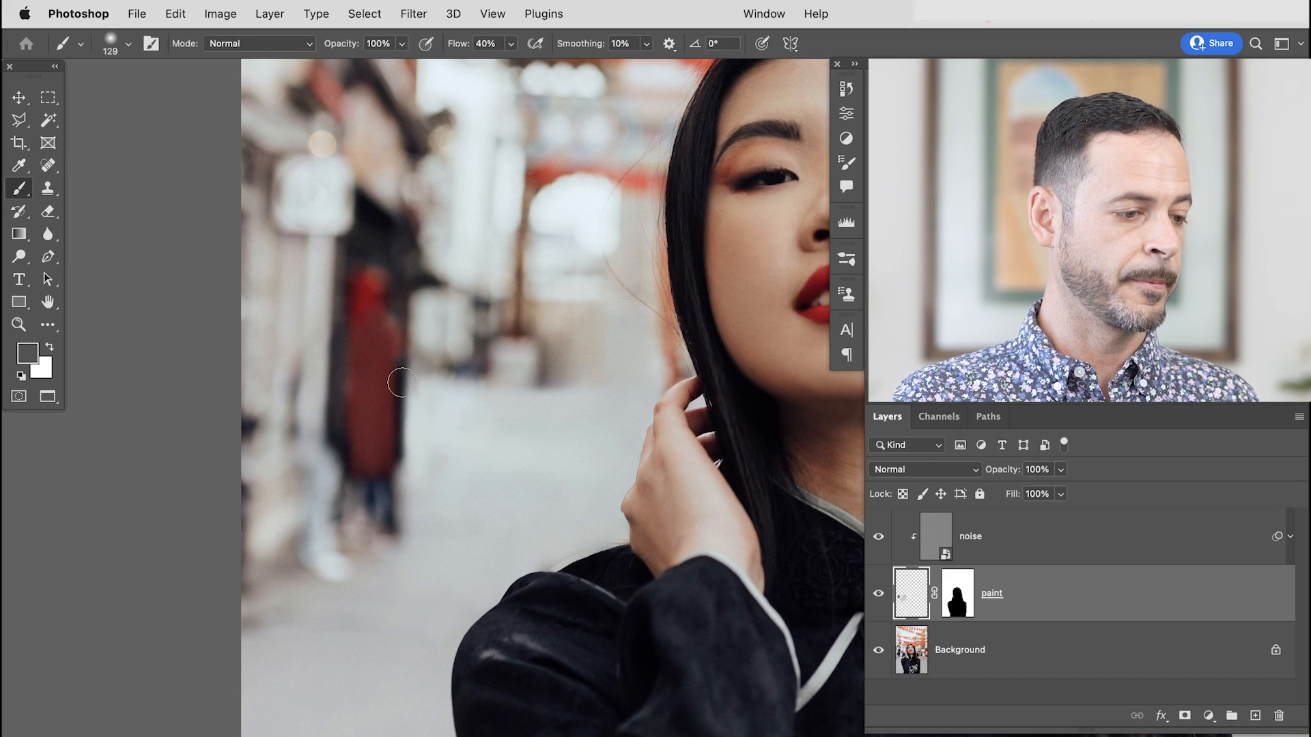
pyautogui.keyDown('alt'); pyautogui.click(399, 367); pyautogui.keyUp('alt')
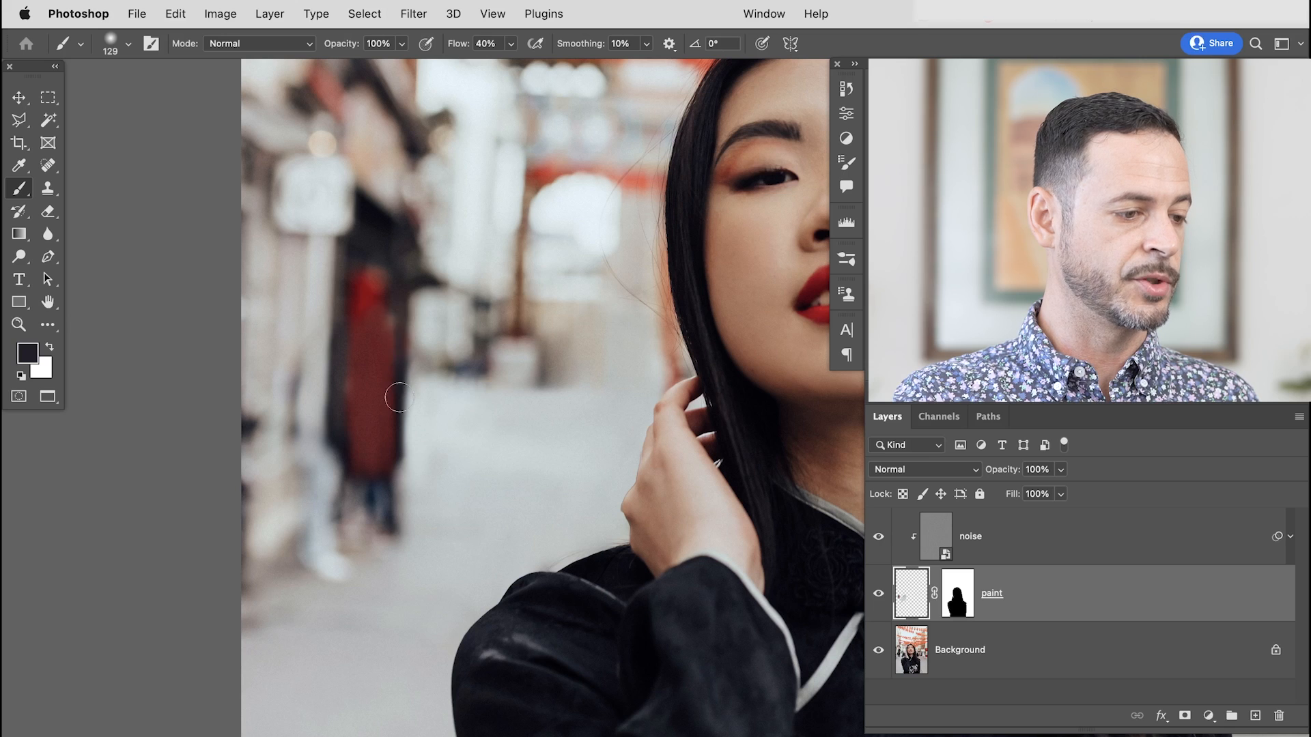
pyautogui.moveTo(401, 432); pyautogui.dragTo(394, 411)
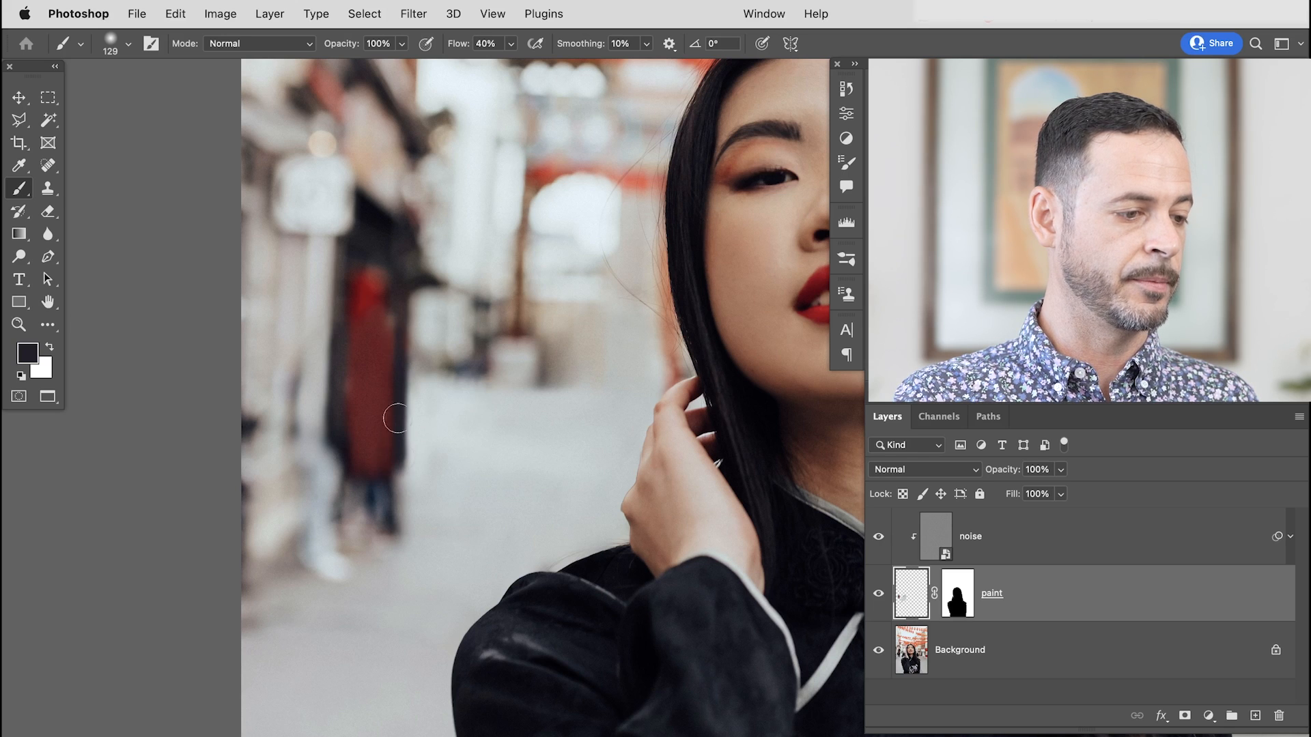
# Paint over the remaining legs beneath the red doorway with colours sampled from the door and pavement
pyautogui.moveTo(337, 468)
pyautogui.mouseDown()
pyautogui.moveTo(352, 495)
pyautogui.moveTo(362, 471)
pyautogui.moveTo(369, 491)
pyautogui.moveTo(381, 466)
pyautogui.moveTo(375, 489)
pyautogui.moveTo(406, 484)
pyautogui.moveTo(386, 511)
pyautogui.moveTo(424, 493)
pyautogui.moveTo(343, 521)
pyautogui.moveTo(370, 497)
pyautogui.moveTo(359, 503)
pyautogui.moveTo(374, 501)
pyautogui.moveTo(391, 541)
pyautogui.mouseUp()
pyautogui.keyDown('alt'); pyautogui.click(360, 462); pyautogui.keyUp('alt')
pyautogui.keyDown('alt'); pyautogui.click(403, 486); pyautogui.keyUp('alt')
pyautogui.keyDown('alt'); pyautogui.click(428, 490); pyautogui.keyUp('alt')
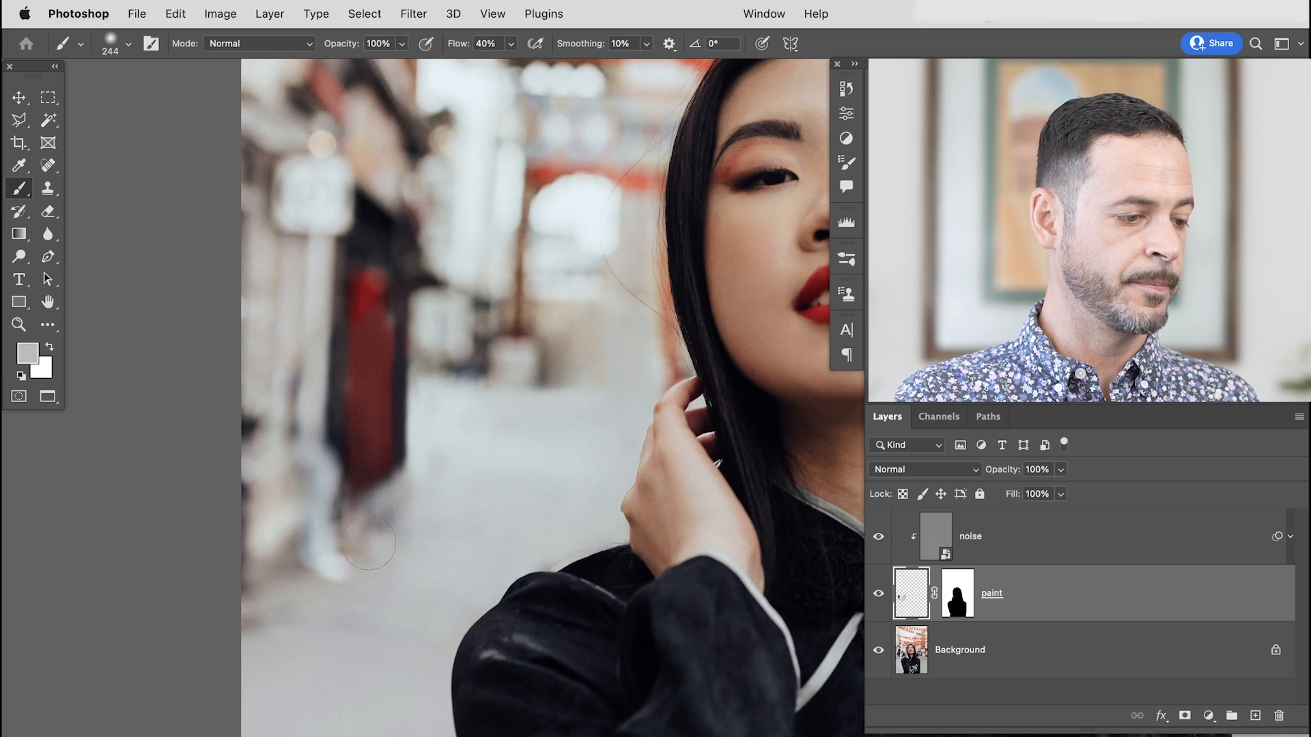
# Cover the leftmost person's white shoes with grey tones sampled from the nearby pavement
pyautogui.keyDown('alt'); pyautogui.click(288, 563); pyautogui.keyUp('alt')
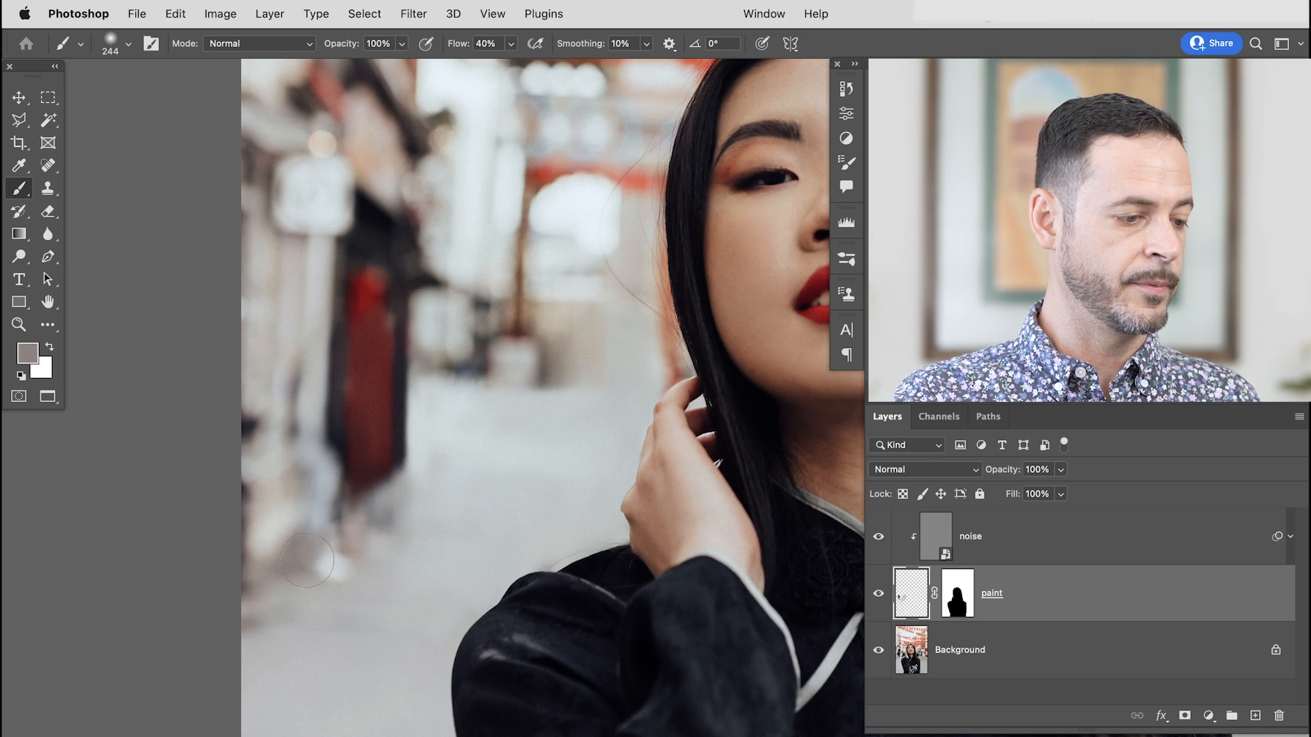
pyautogui.moveTo(323, 570); pyautogui.dragTo(351, 568)
pyautogui.keyDown('alt'); pyautogui.click(343, 558); pyautogui.keyUp('alt')
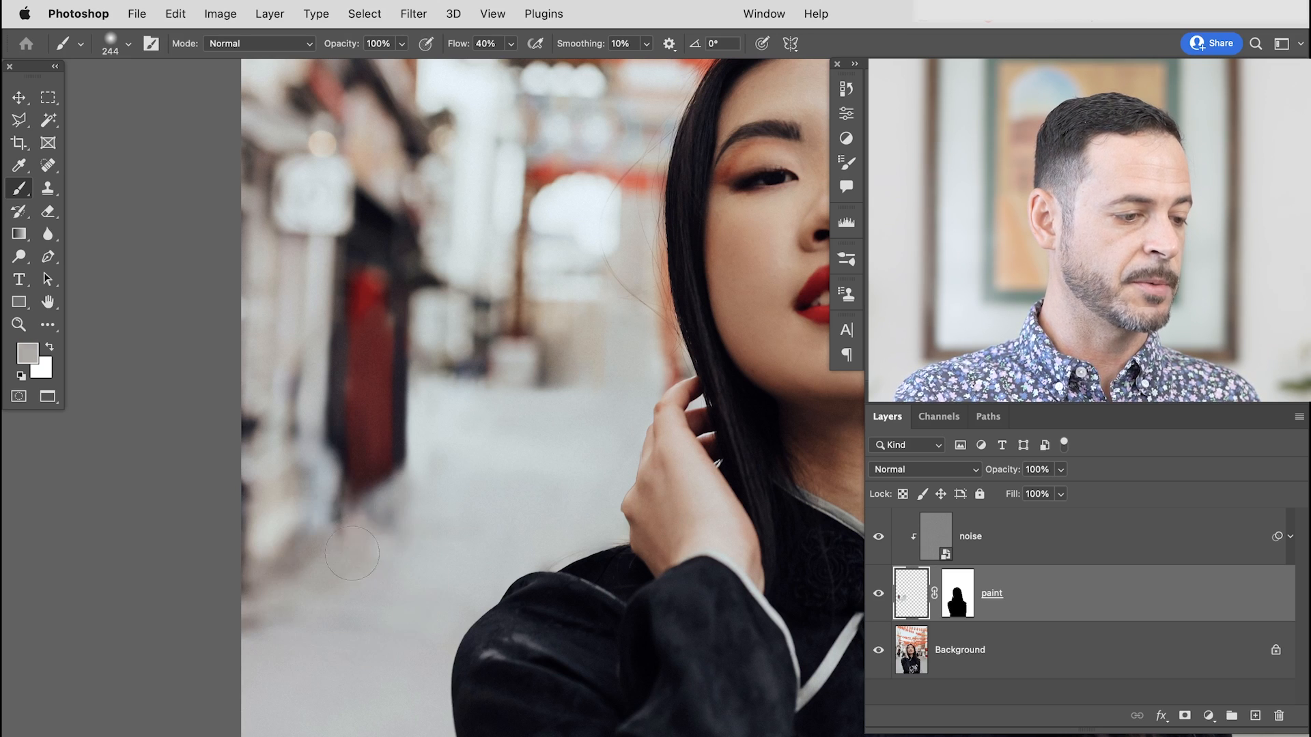
# Rework the base of the red doorway using sampled pavement grey and a dark red tone
pyautogui.keyDown('alt'); pyautogui.click(423, 519); pyautogui.keyUp('alt')
pyautogui.moveTo(364, 515)
pyautogui.mouseDown()
pyautogui.moveTo(355, 478)
pyautogui.moveTo(350, 515)
pyautogui.mouseUp()
pyautogui.keyDown('alt'); pyautogui.click(366, 468); pyautogui.keyUp('alt')
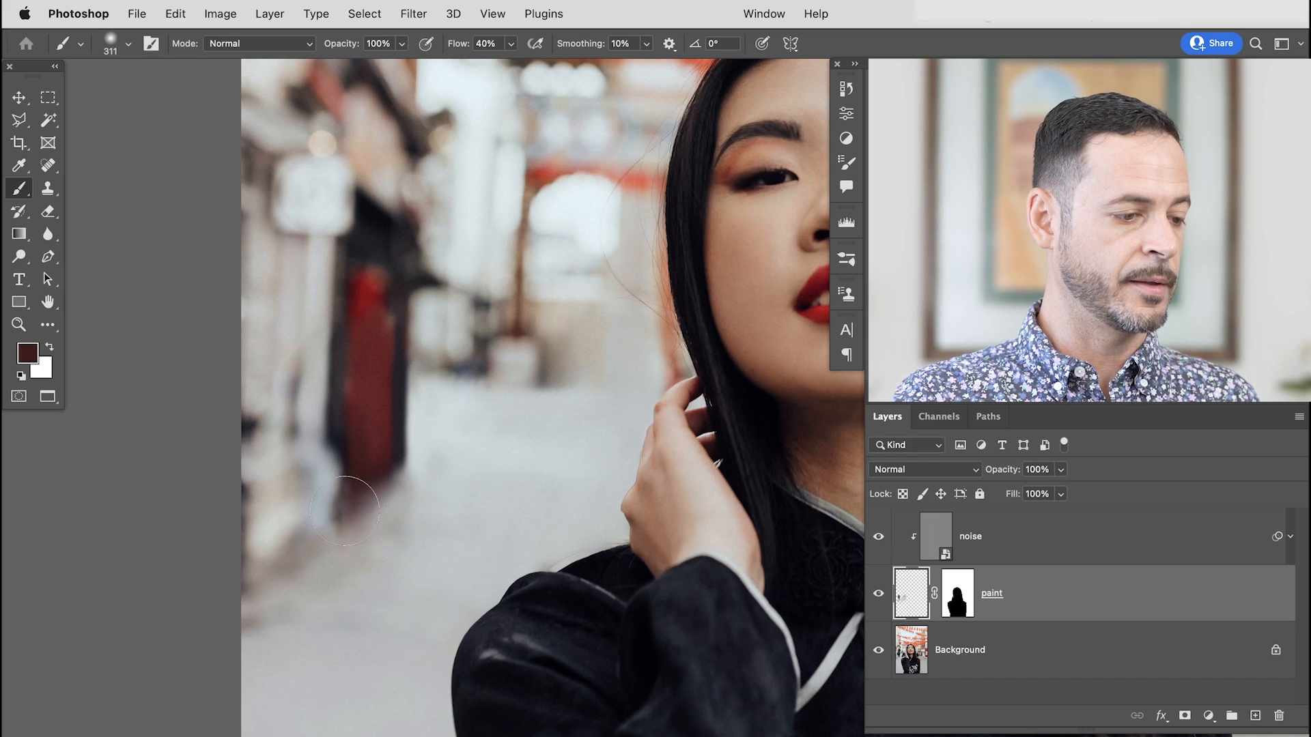
pyautogui.keyDown('alt'); pyautogui.click(360, 514); pyautogui.keyUp('alt')
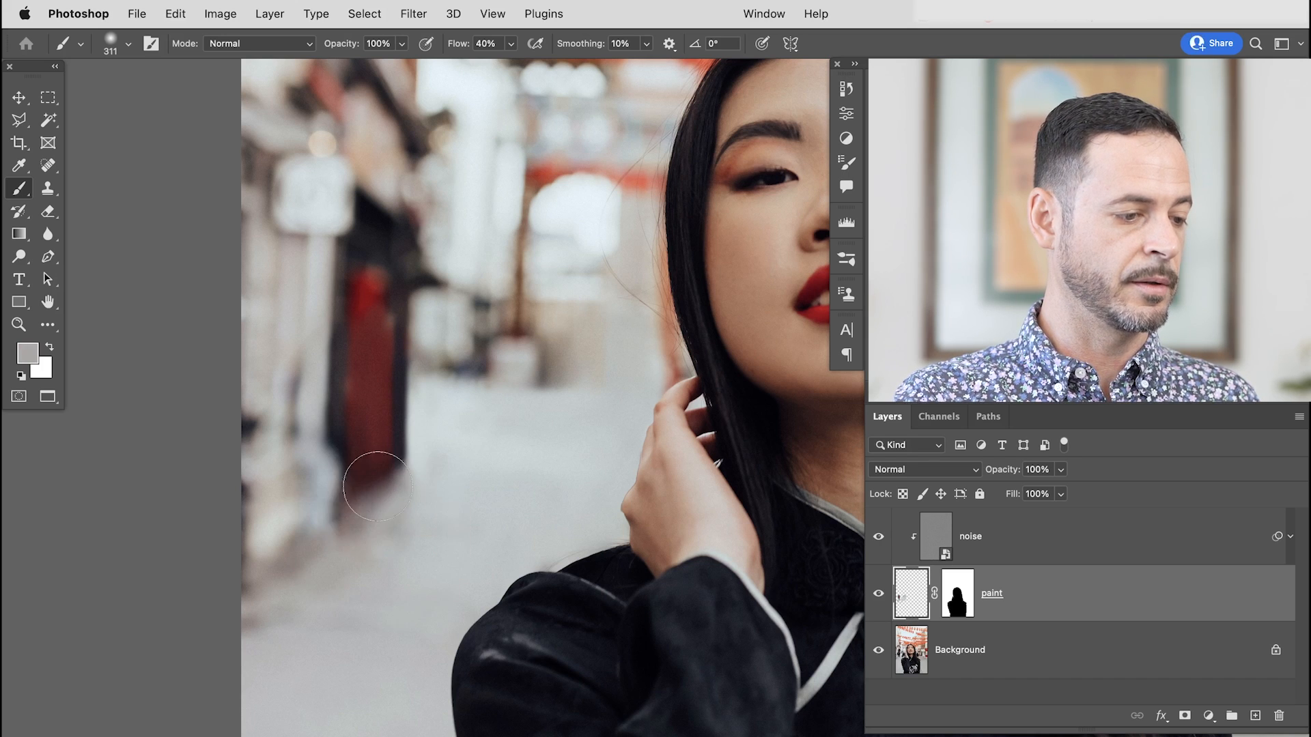
# Rebuild the red doorway's lower right corner and dark frame with sampled dark tones, and touch up the panel with sampled red
pyautogui.keyDown('alt'); pyautogui.click(369, 460); pyautogui.keyUp('alt')
pyautogui.moveTo(380, 461); pyautogui.dragTo(378, 462)
pyautogui.keyDown('alt'); pyautogui.click(397, 461); pyautogui.keyUp('alt')
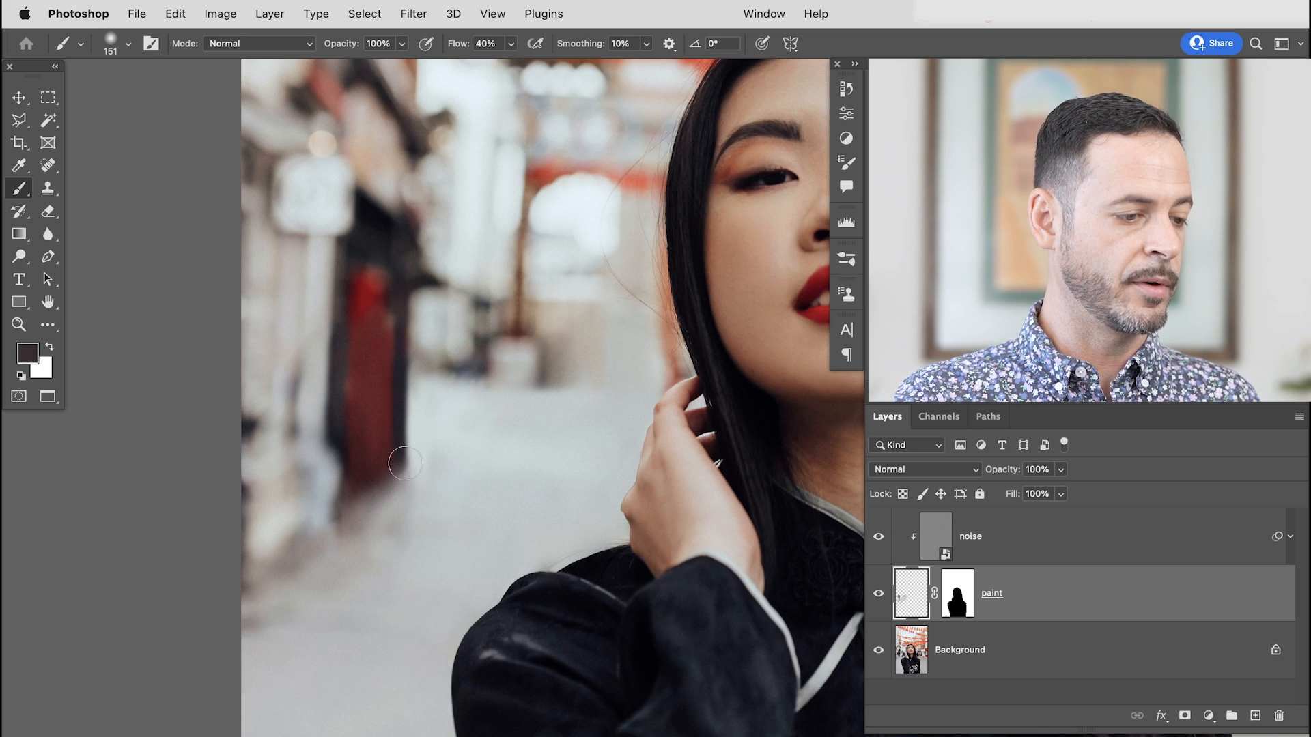
pyautogui.keyDown('alt'); pyautogui.click(392, 357); pyautogui.keyUp('alt')
pyautogui.press(']')
pyautogui.press(']')
pyautogui.keyDown('alt'); pyautogui.click(361, 306); pyautogui.keyUp('alt')
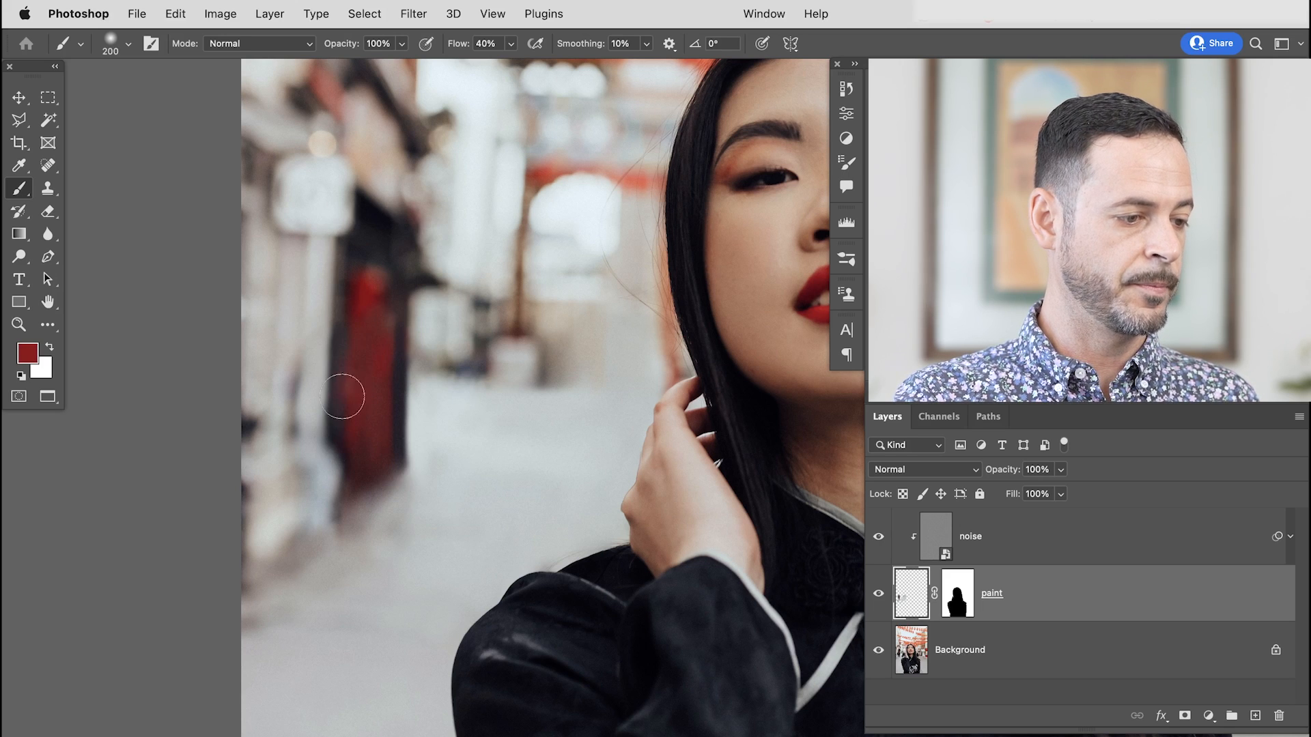
# Paint out the leftover figure marks on the wall beside the doorway with sampled light grey and beige tones
pyautogui.keyDown('alt'); pyautogui.click(335, 423); pyautogui.keyUp('alt')
pyautogui.keyDown('alt'); pyautogui.click(307, 366); pyautogui.keyUp('alt')
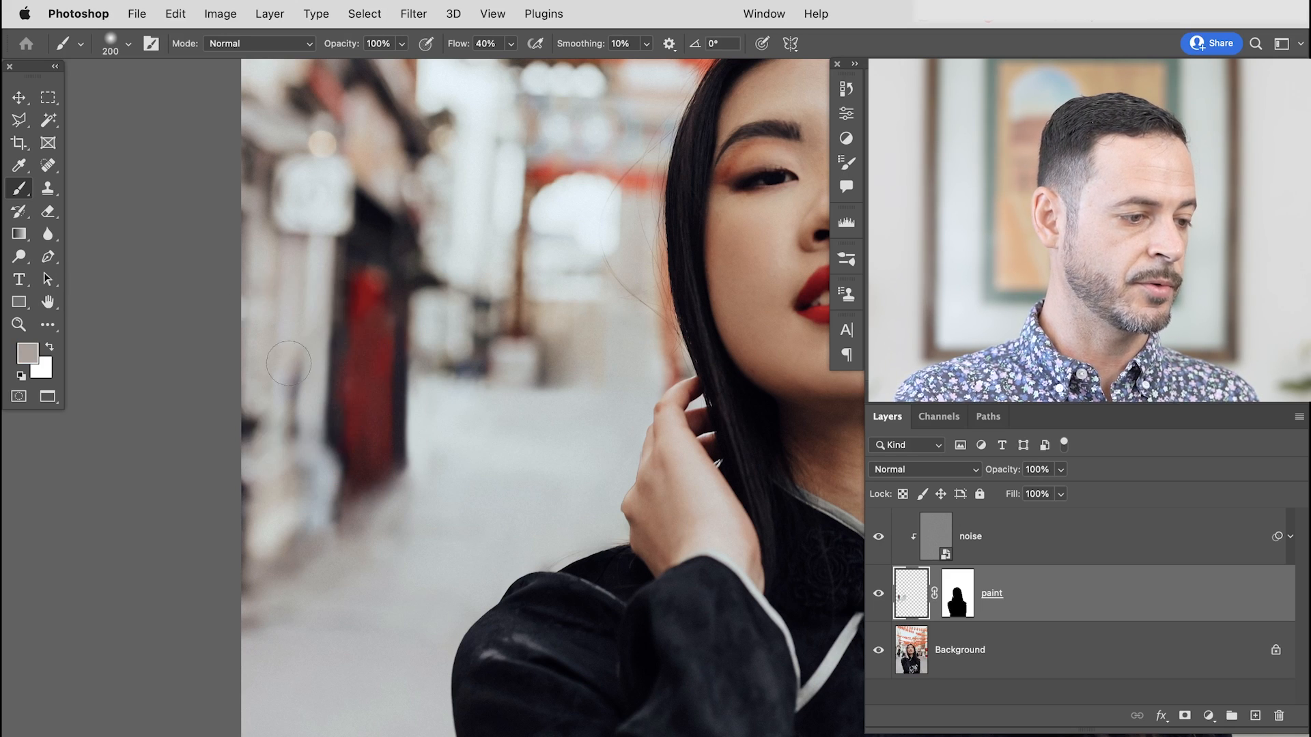
pyautogui.keyDown('alt'); pyautogui.click(316, 383); pyautogui.keyUp('alt')
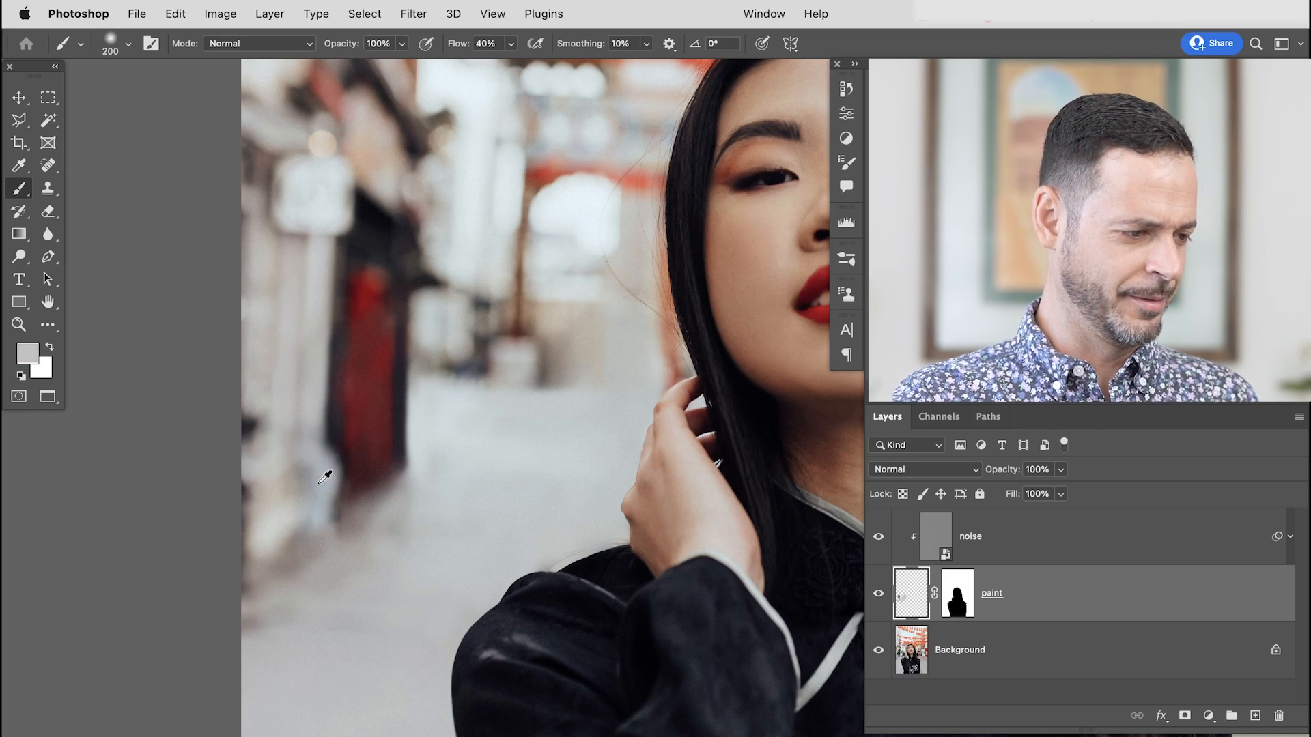
pyautogui.keyDown('alt'); pyautogui.click(264, 393); pyautogui.keyUp('alt')
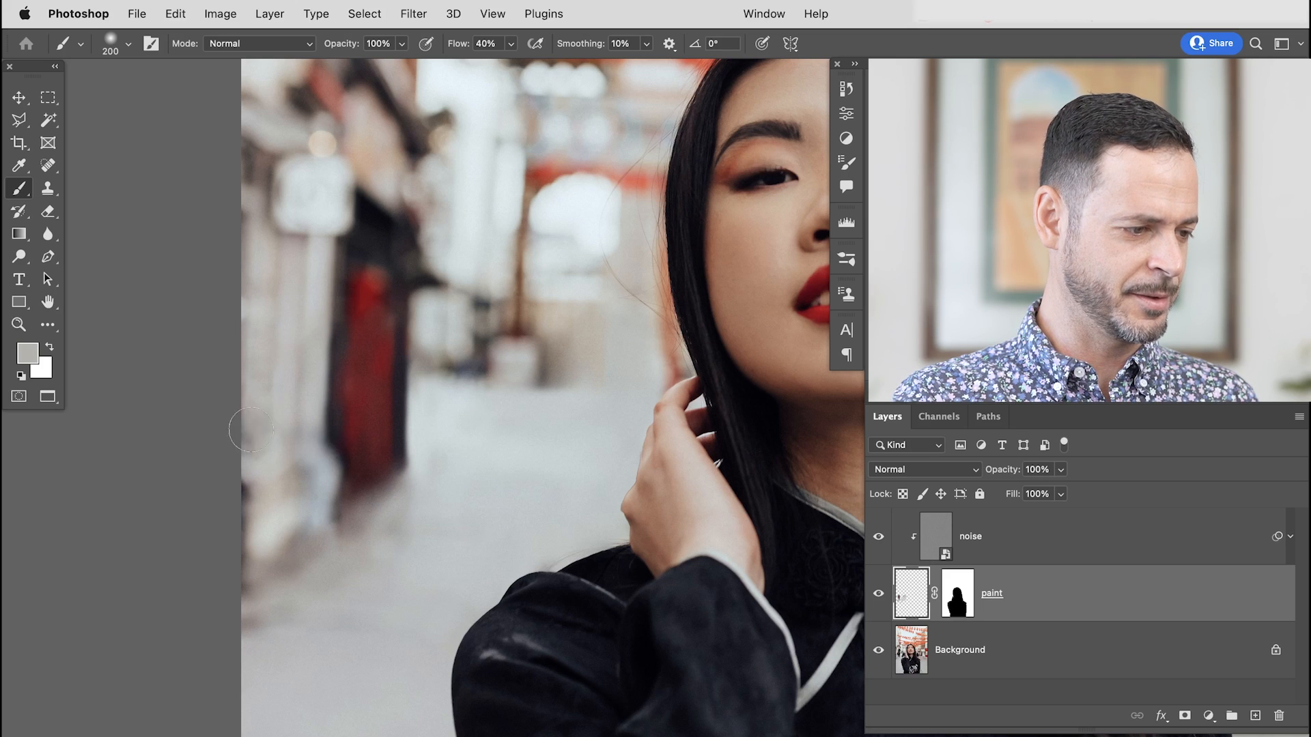
pyautogui.keyDown('alt'); pyautogui.click(262, 496); pyautogui.keyUp('alt')
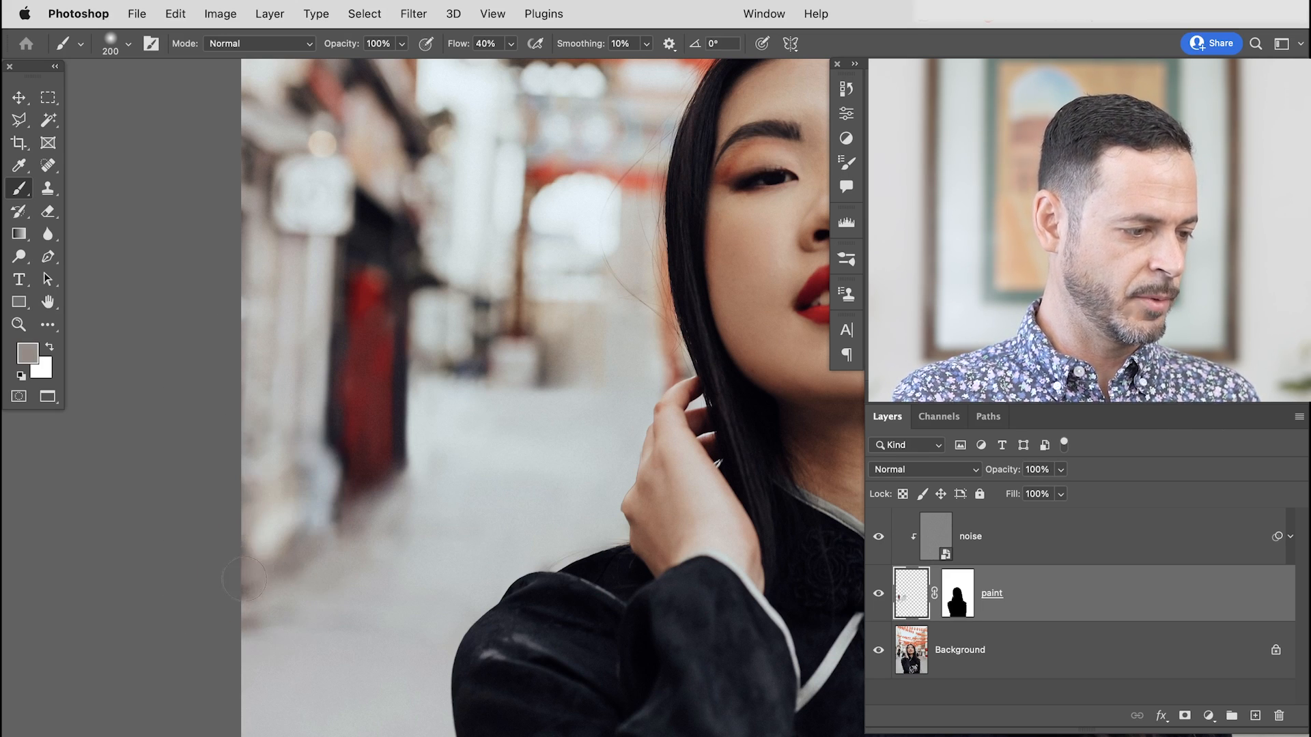
pyautogui.keyDown('alt'); pyautogui.click(253, 489); pyautogui.keyUp('alt')
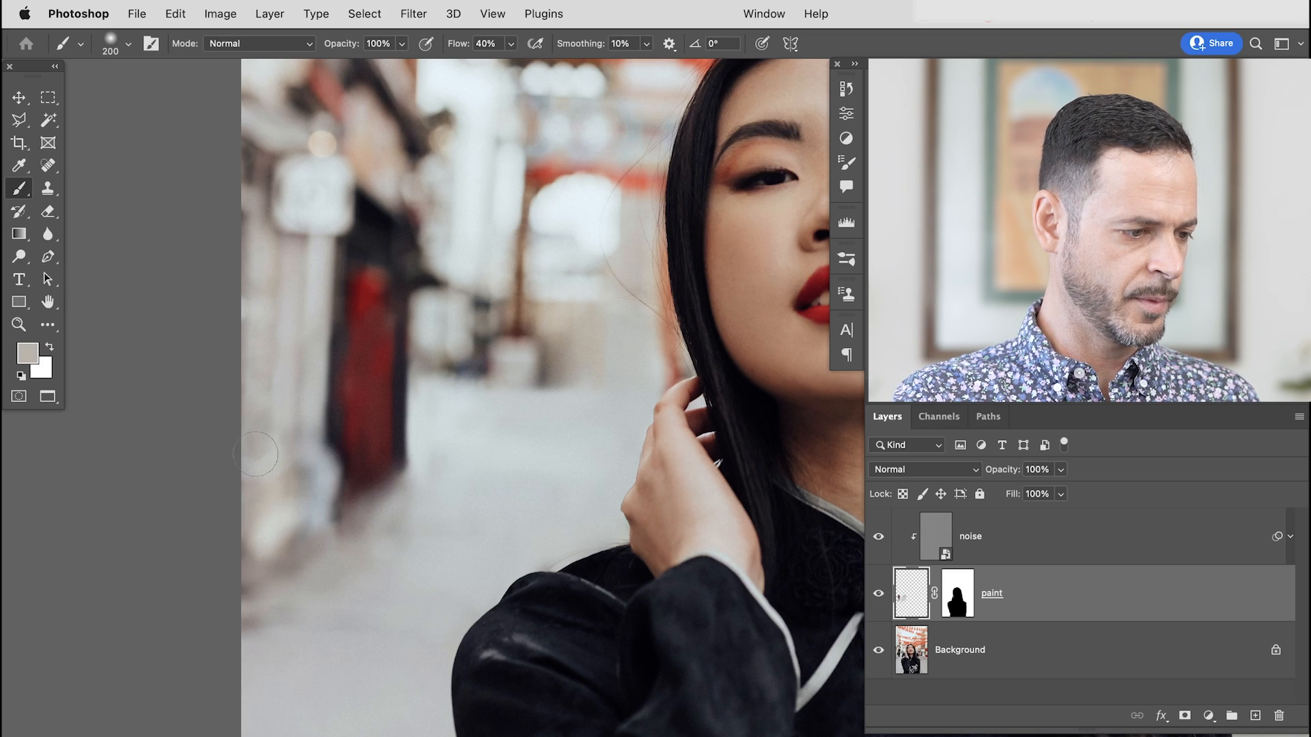
# Redefine the doorway's lower left edge with sampled dark brown, deep red and the beige of the adjoining wall
pyautogui.keyDown('alt'); pyautogui.click(360, 513); pyautogui.keyUp('alt')
pyautogui.keyDown('alt'); pyautogui.click(347, 487); pyautogui.keyUp('alt')
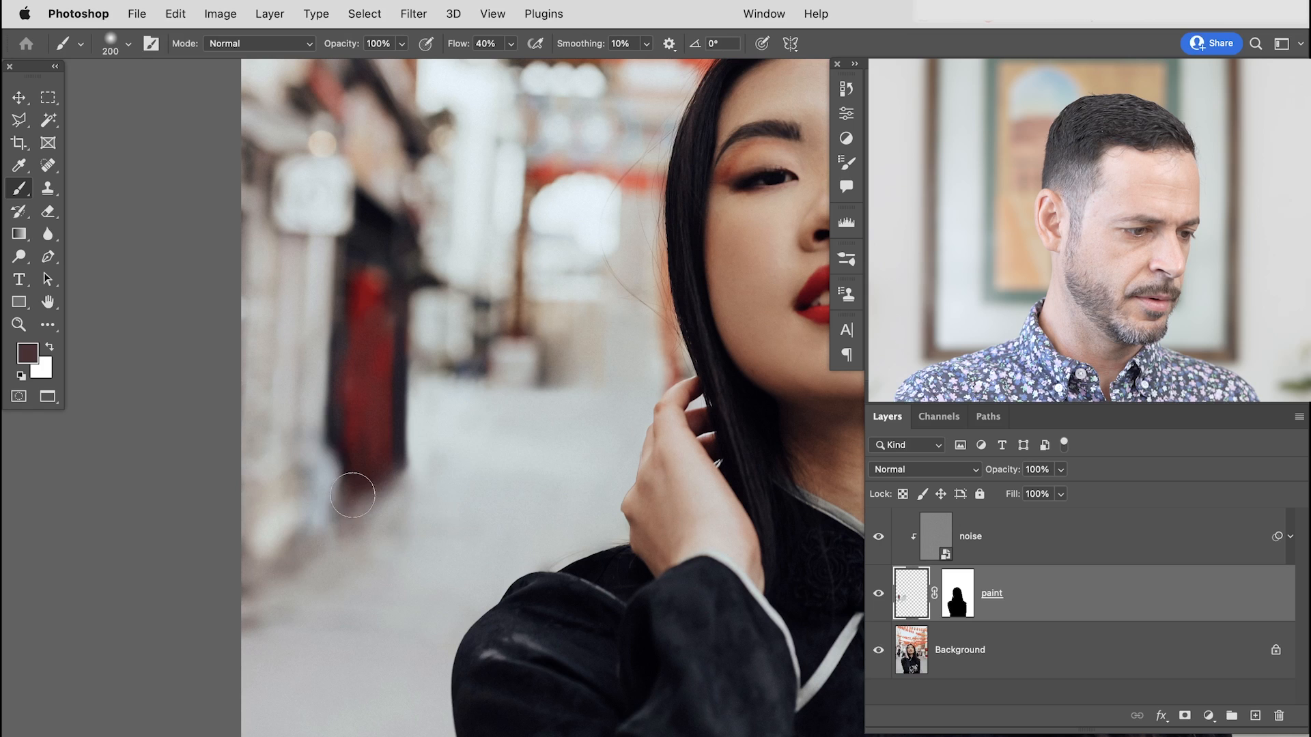
pyautogui.keyDown('alt'); pyautogui.click(351, 452); pyautogui.keyUp('alt')
pyautogui.keyDown('alt'); pyautogui.click(362, 428); pyautogui.keyUp('alt')
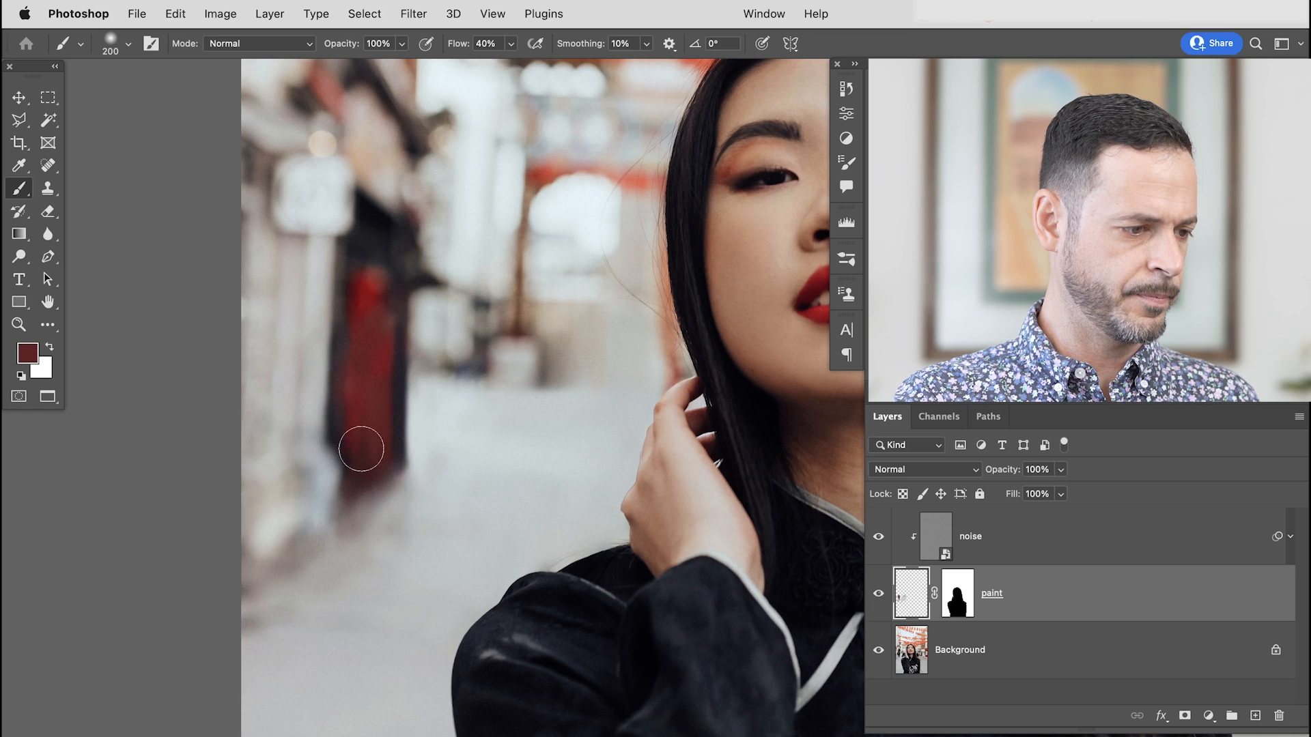
pyautogui.moveTo(342, 411); pyautogui.dragTo(333, 427)
pyautogui.keyDown('alt'); pyautogui.click(333, 431); pyautogui.keyUp('alt')
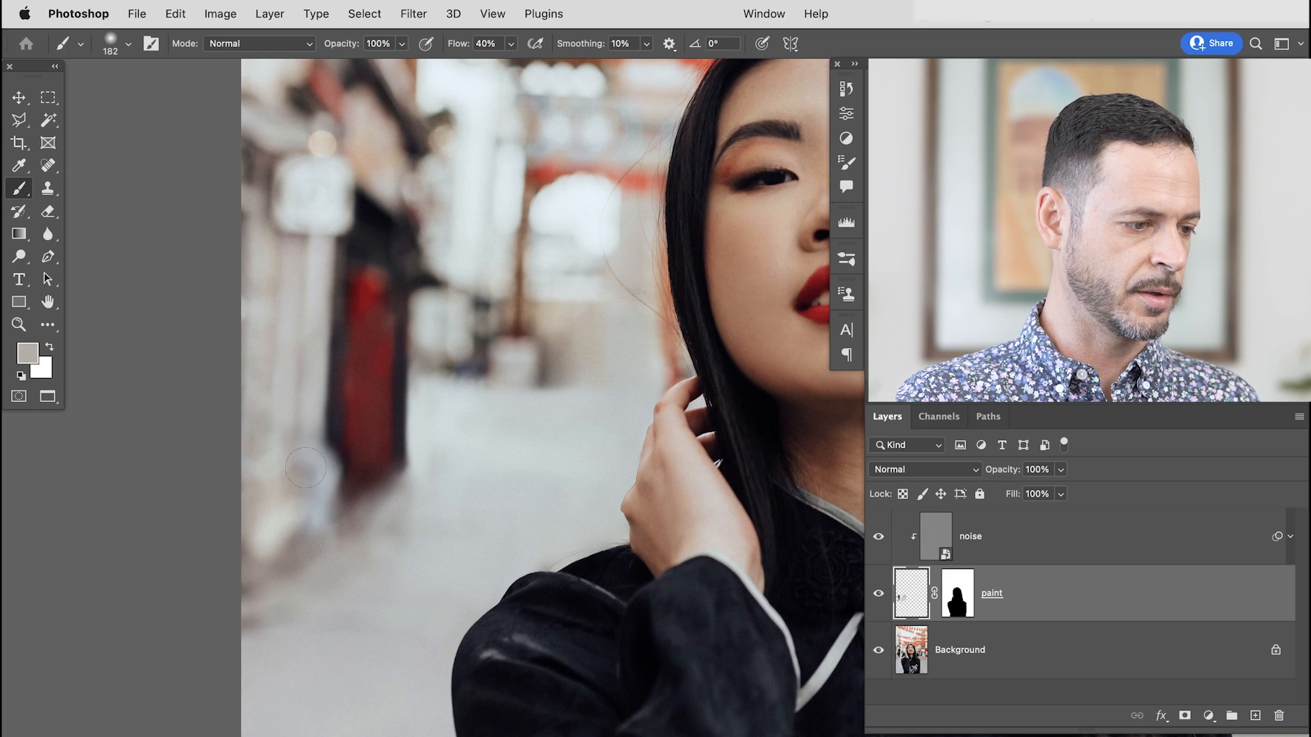
# Try to soften the doorway's base with a large brush in sampled pavement grey, and undo the last stroke
pyautogui.moveTo(650, 563); pyautogui.dragTo(565, 583)
pyautogui.keyDown('alt'); pyautogui.click(402, 433); pyautogui.keyUp('alt')
pyautogui.moveTo(408, 427)
pyautogui.mouseDown()
pyautogui.moveTo(389, 389)
pyautogui.moveTo(394, 420)
pyautogui.moveTo(404, 368)
pyautogui.moveTo(393, 446)
pyautogui.moveTo(409, 407)
pyautogui.moveTo(393, 368)
pyautogui.moveTo(439, 503)
pyautogui.mouseUp()
pyautogui.keyDown('alt'); pyautogui.click(432, 490); pyautogui.keyUp('alt')
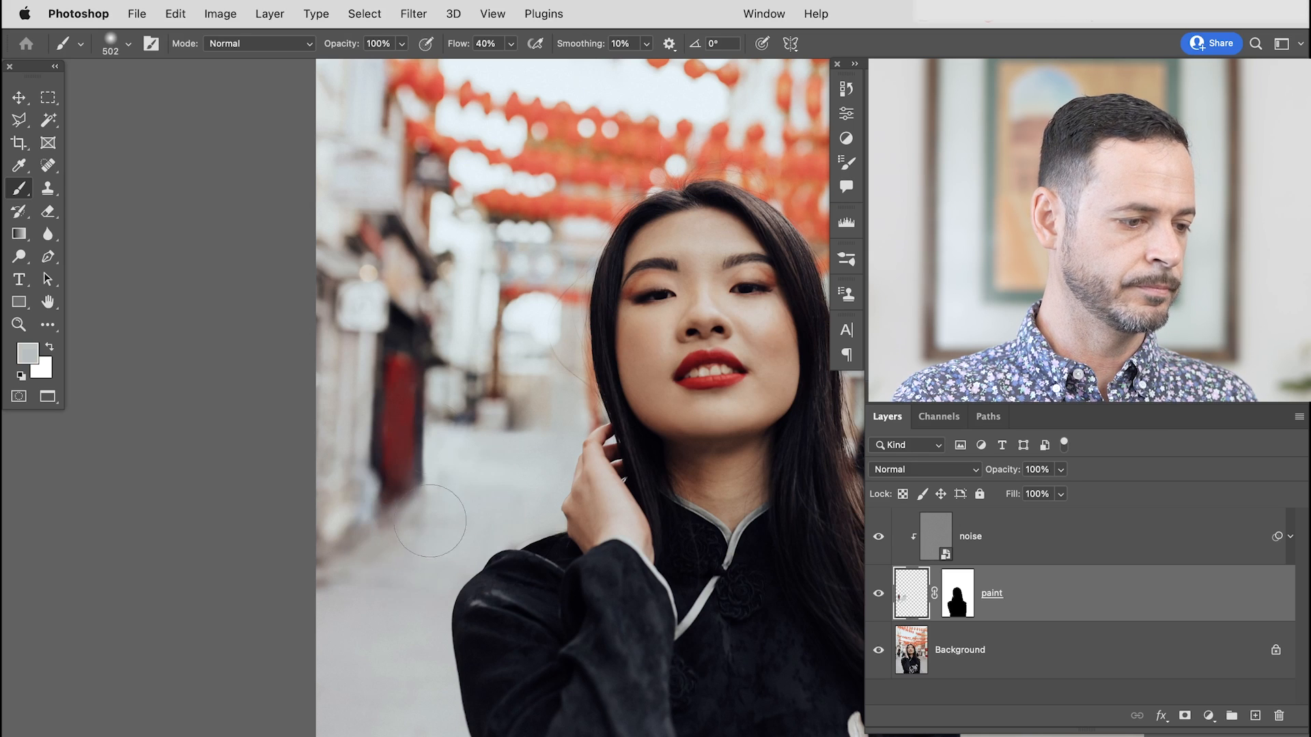
pyautogui.press('super+z')
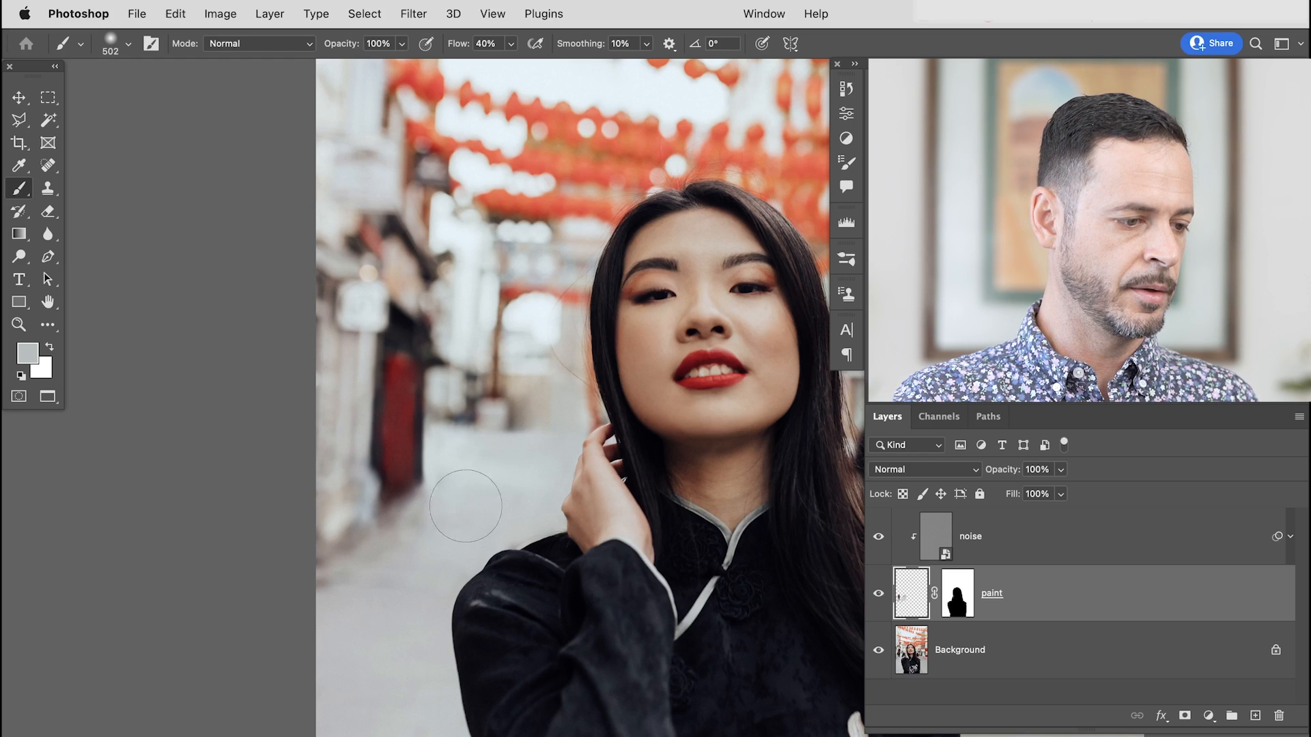
# Touch up the red door panel with sampled dark red and its frame with a smaller brush in near-black
pyautogui.keyDown('alt'); pyautogui.click(426, 486); pyautogui.keyUp('alt')
pyautogui.keyDown('alt'); pyautogui.click(406, 471); pyautogui.keyUp('alt')
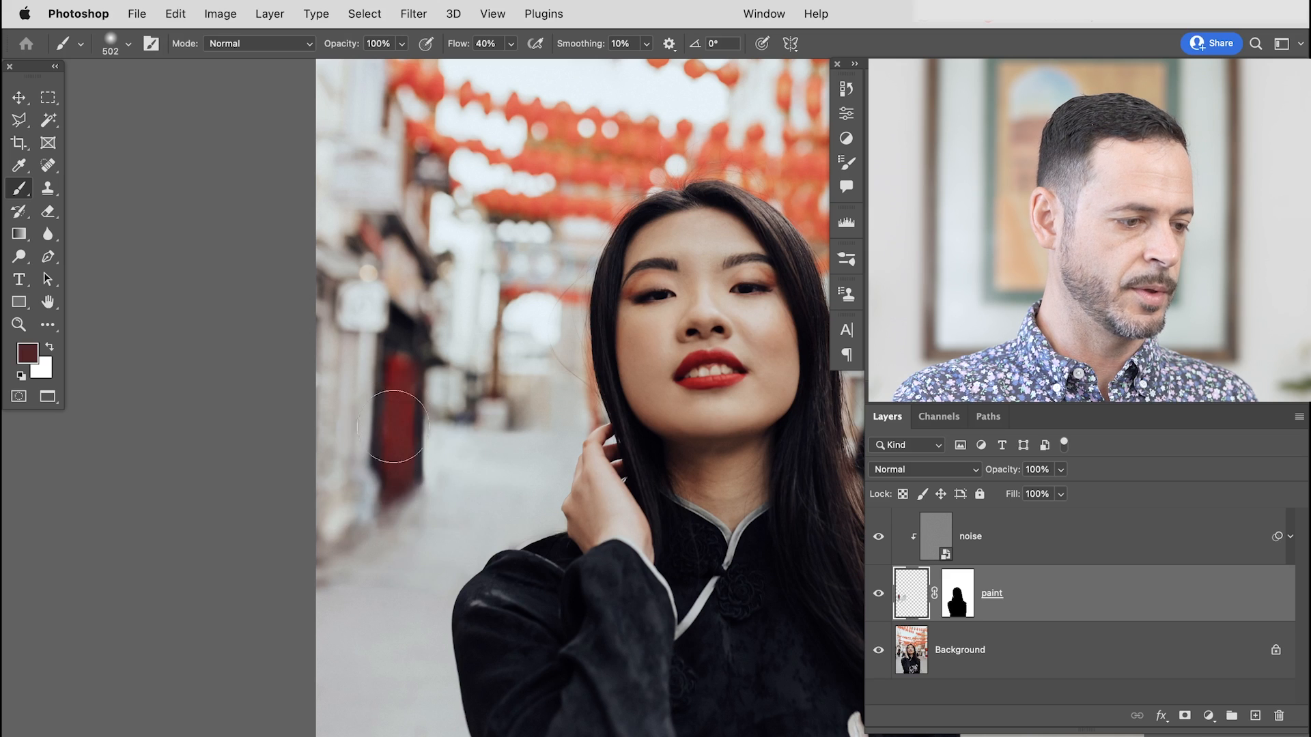
pyautogui.keyDown('alt'); pyautogui.click(416, 385); pyautogui.keyUp('alt')
pyautogui.moveTo(419, 389)
pyautogui.mouseDown()
pyautogui.moveTo(435, 398)
pyautogui.moveTo(417, 400)
pyautogui.mouseUp()
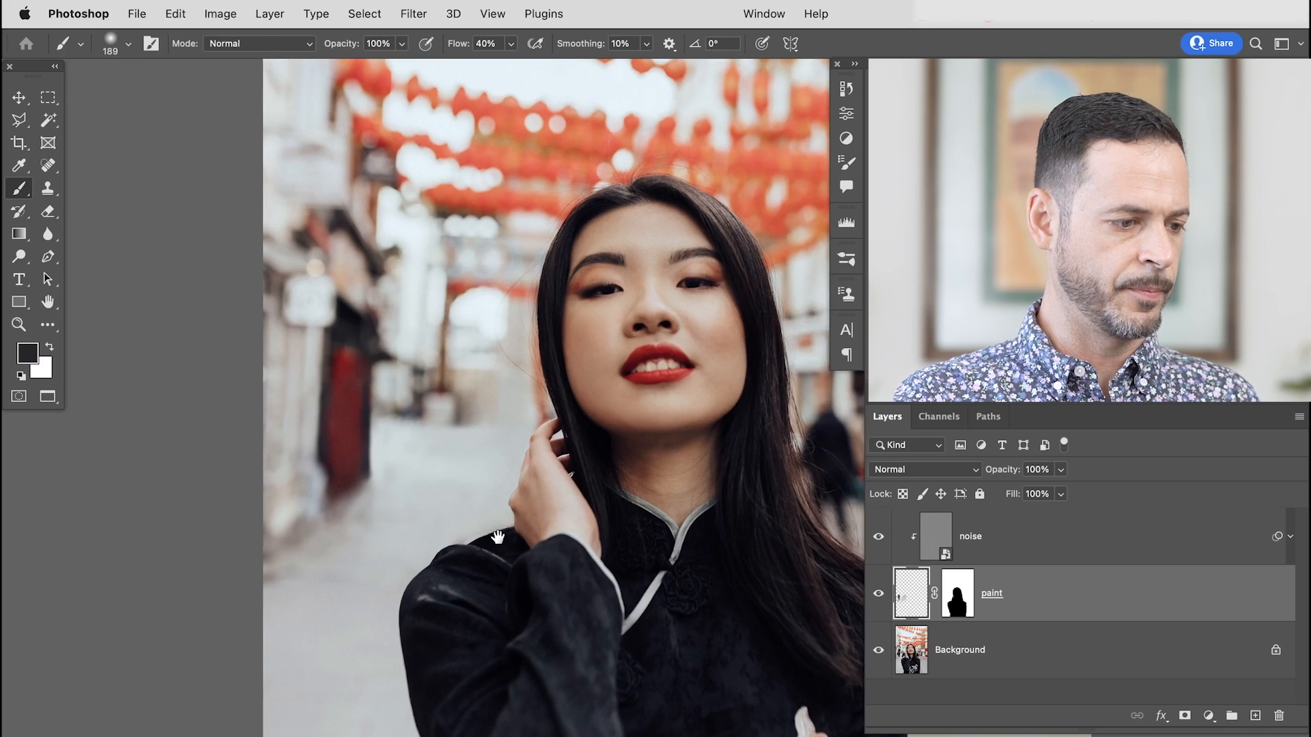
# Blend the bottom of the doorway into the street with sampled door and pavement tones
pyautogui.hscroll(2, 437, 508)
pyautogui.keyDown('alt'); pyautogui.click(353, 490); pyautogui.keyUp('alt')
pyautogui.moveTo(346, 492); pyautogui.dragTo(361, 491)
pyautogui.keyDown('alt'); pyautogui.click(346, 459); pyautogui.keyUp('alt')
pyautogui.keyDown('alt'); pyautogui.click(365, 479); pyautogui.keyUp('alt')
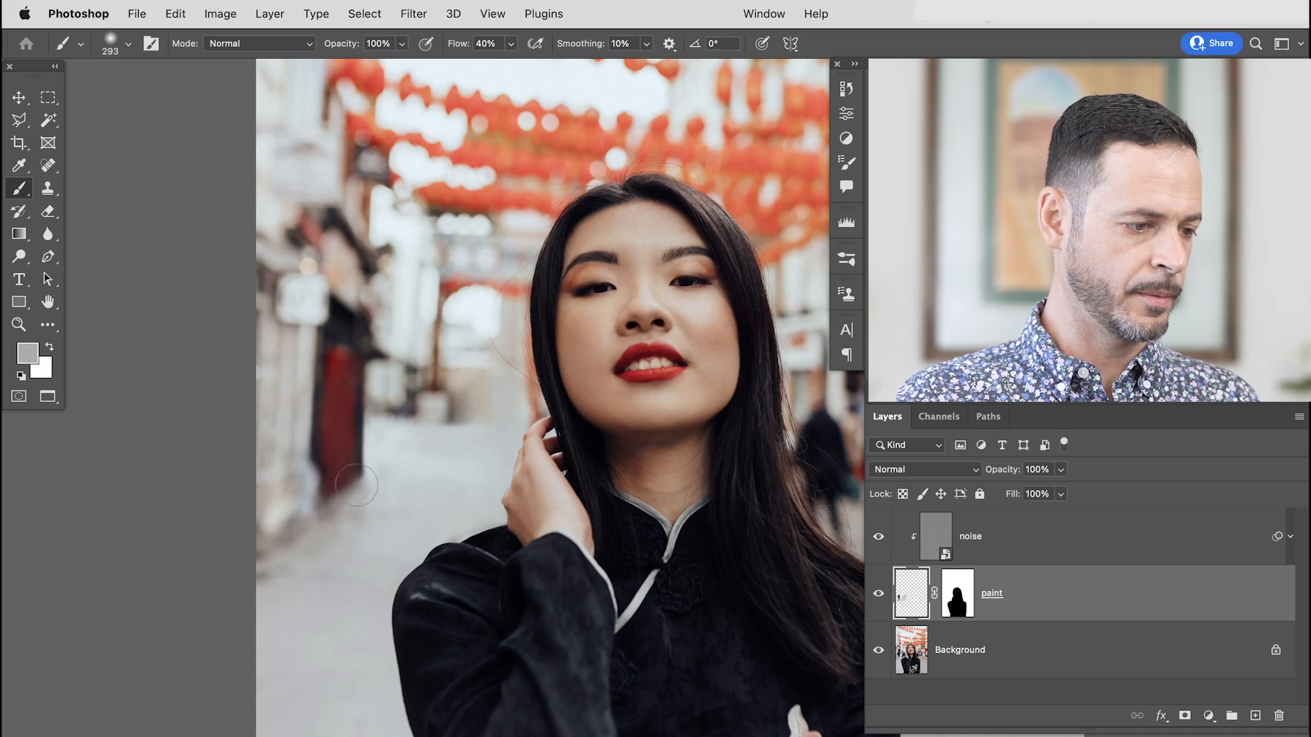
# Refine the doorway's bottom edge with sampled grey and dark red, and compare the result with the paint layer hidden and shown
pyautogui.keyDown('alt'); pyautogui.click(363, 486); pyautogui.keyUp('alt')
pyautogui.keyDown('alt'); pyautogui.click(362, 487); pyautogui.keyUp('alt')
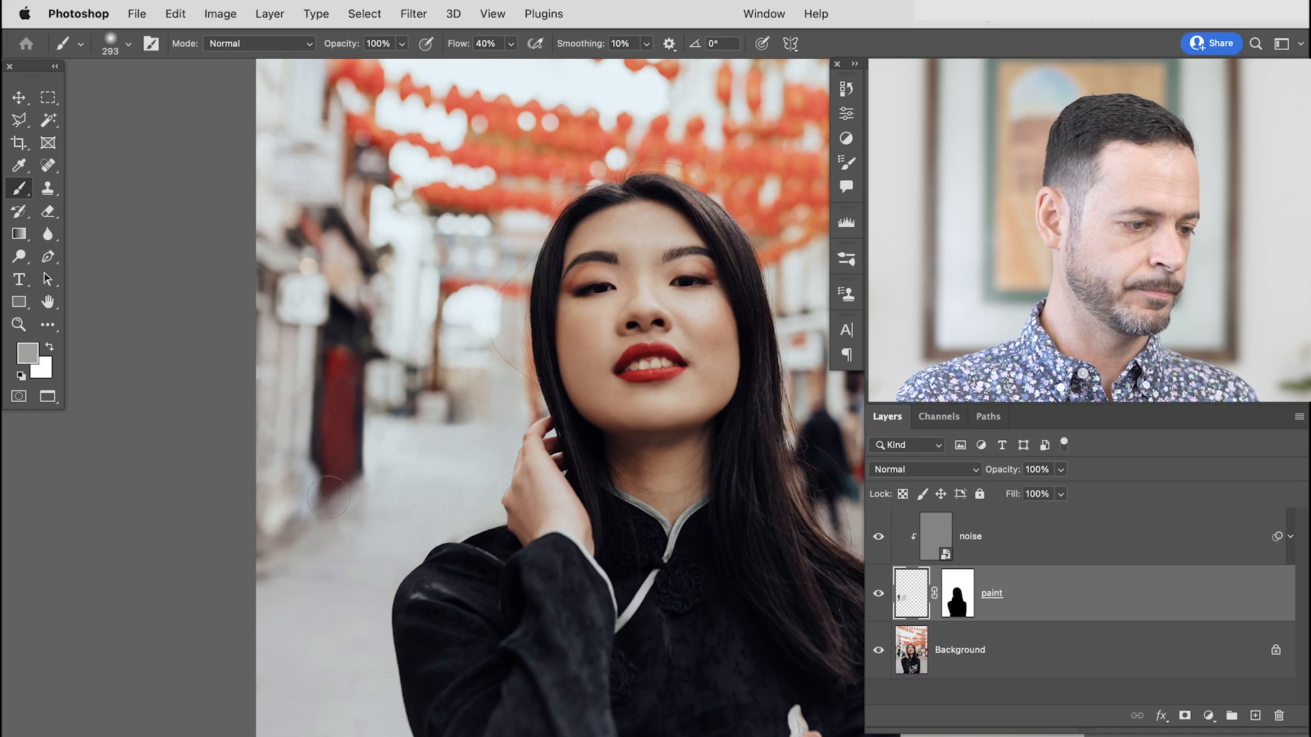
pyautogui.keyDown('alt'); pyautogui.click(347, 481); pyautogui.keyUp('alt')
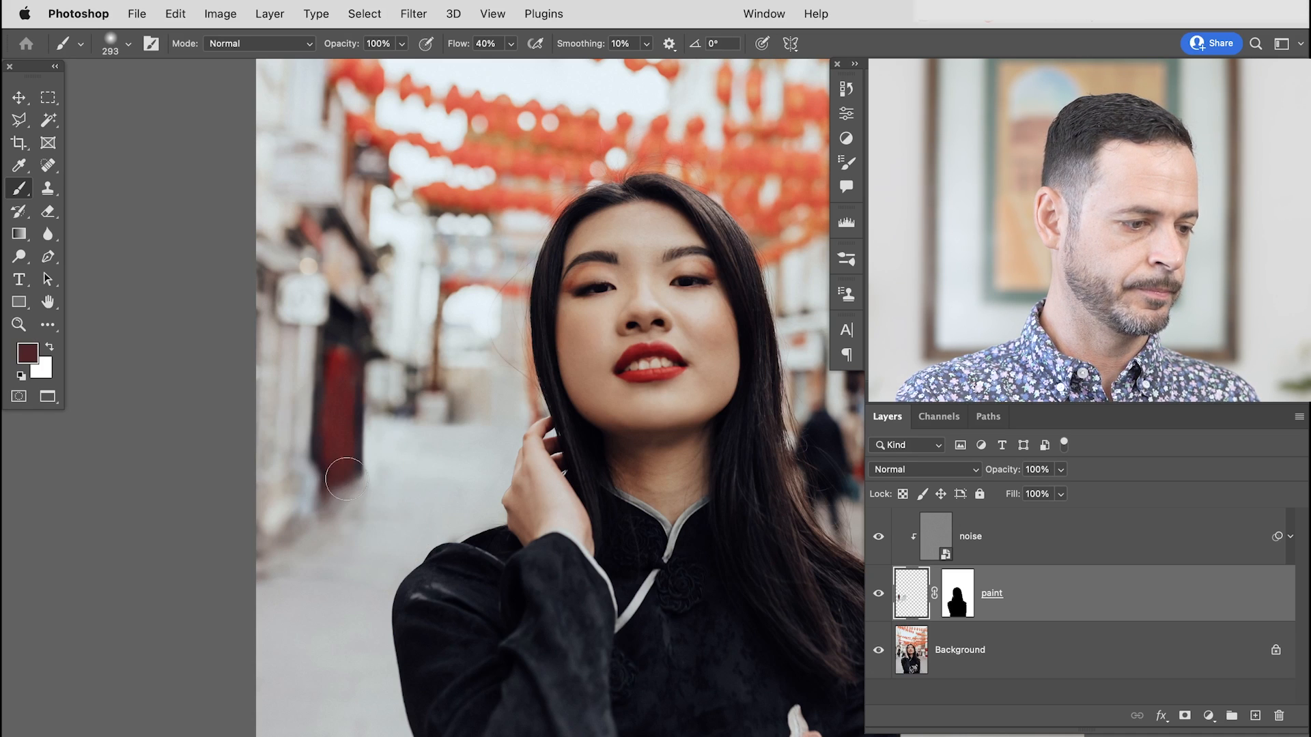
pyautogui.click(879, 594)
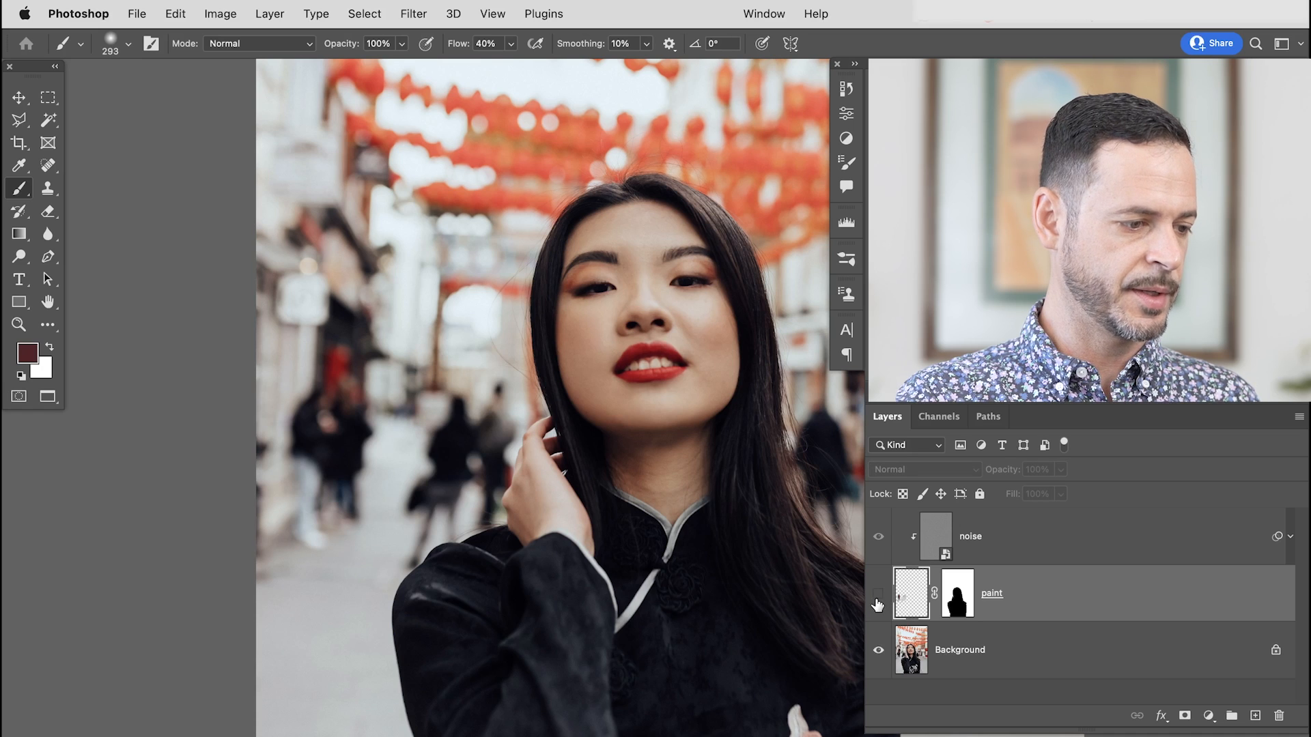
pyautogui.click(879, 594)
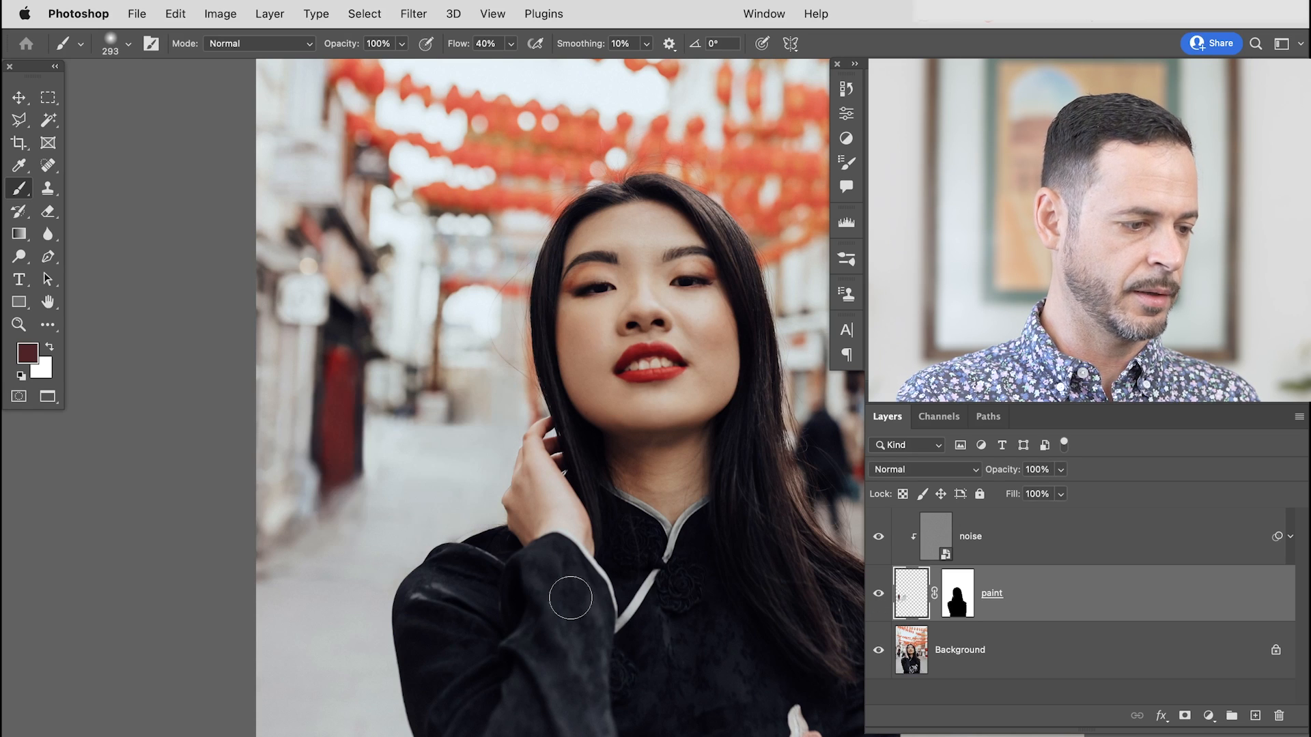
# Reshape the shaded ground at the doorway's foot with sampled grey-brown, door red and pavement grey
pyautogui.keyDown('alt'); pyautogui.click(289, 517); pyautogui.keyUp('alt')
pyautogui.keyDown('alt'); pyautogui.click(314, 523); pyautogui.keyUp('alt')
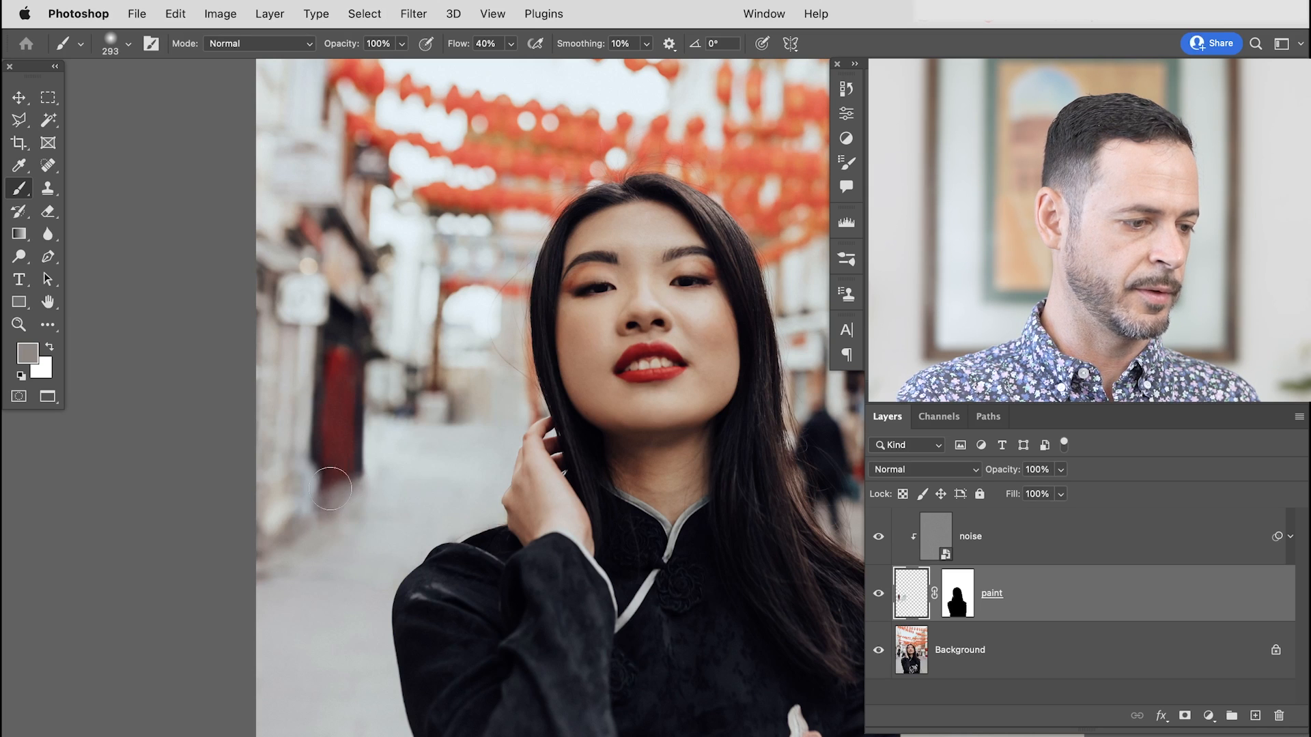
pyautogui.keyDown('alt'); pyautogui.click(336, 469); pyautogui.keyUp('alt')
pyautogui.moveTo(338, 470); pyautogui.dragTo(339, 471)
pyautogui.keyDown('alt'); pyautogui.click(353, 479); pyautogui.keyUp('alt')
pyautogui.keyDown('alt'); pyautogui.click(367, 490); pyautogui.keyUp('alt')
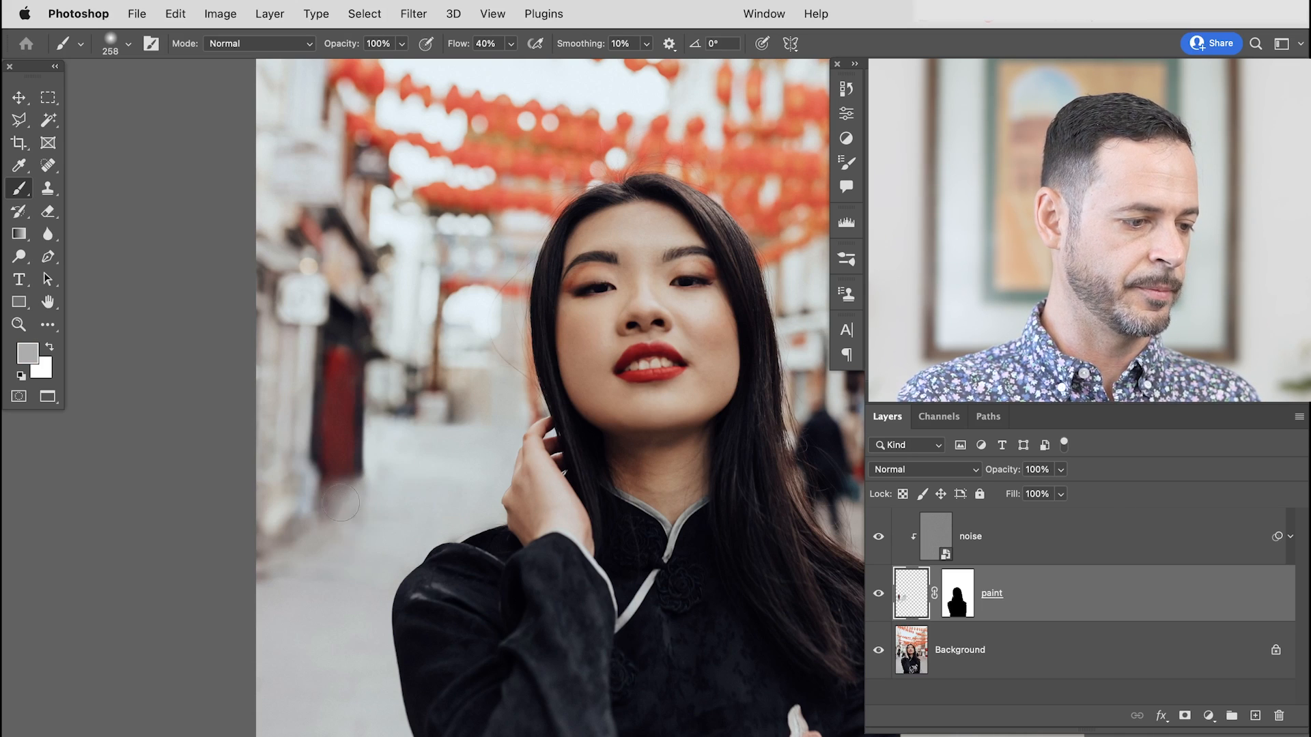
# Smooth the pavement around the doorway's bottom corner using a larger brush with sampled light greys and a touch of door red
pyautogui.keyDown('alt'); pyautogui.click(377, 489); pyautogui.keyUp('alt')
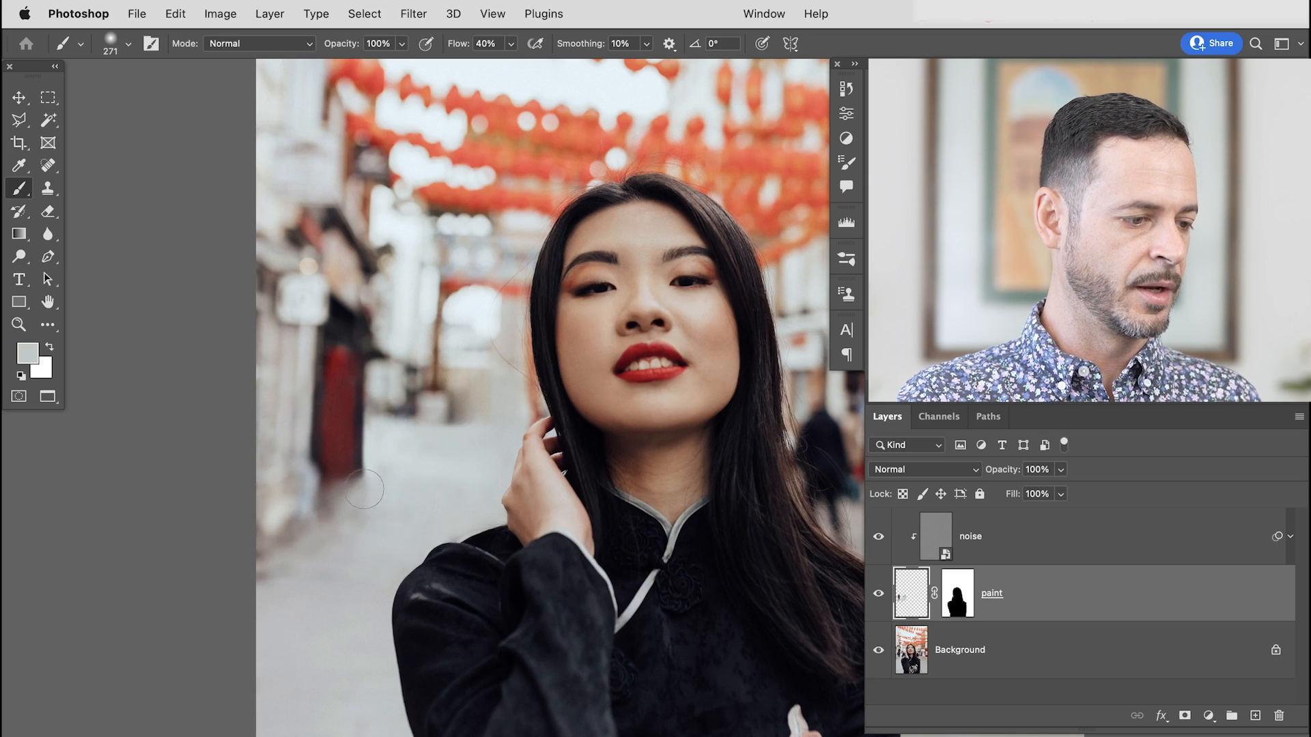
pyautogui.moveTo(379, 497); pyautogui.dragTo(389, 486)
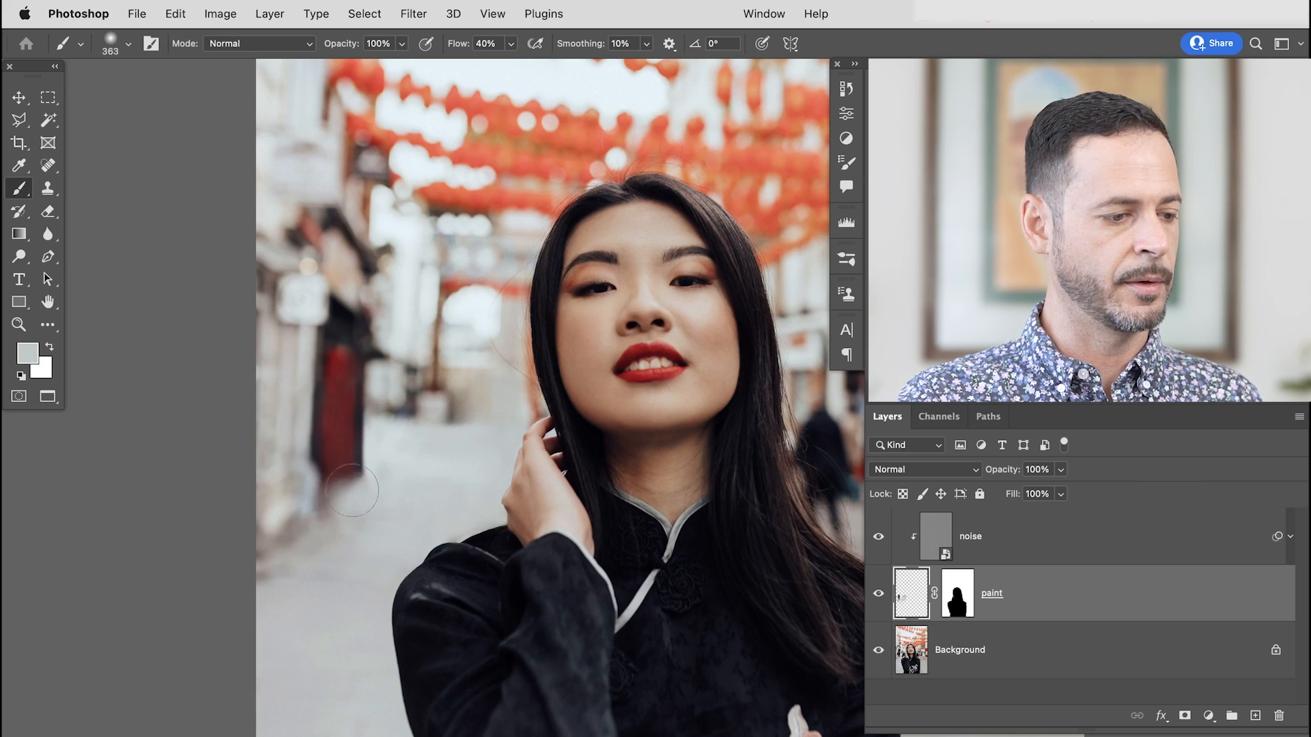
pyautogui.keyDown('alt'); pyautogui.click(327, 504); pyautogui.keyUp('alt')
pyautogui.keyDown('alt'); pyautogui.click(327, 507); pyautogui.keyUp('alt')
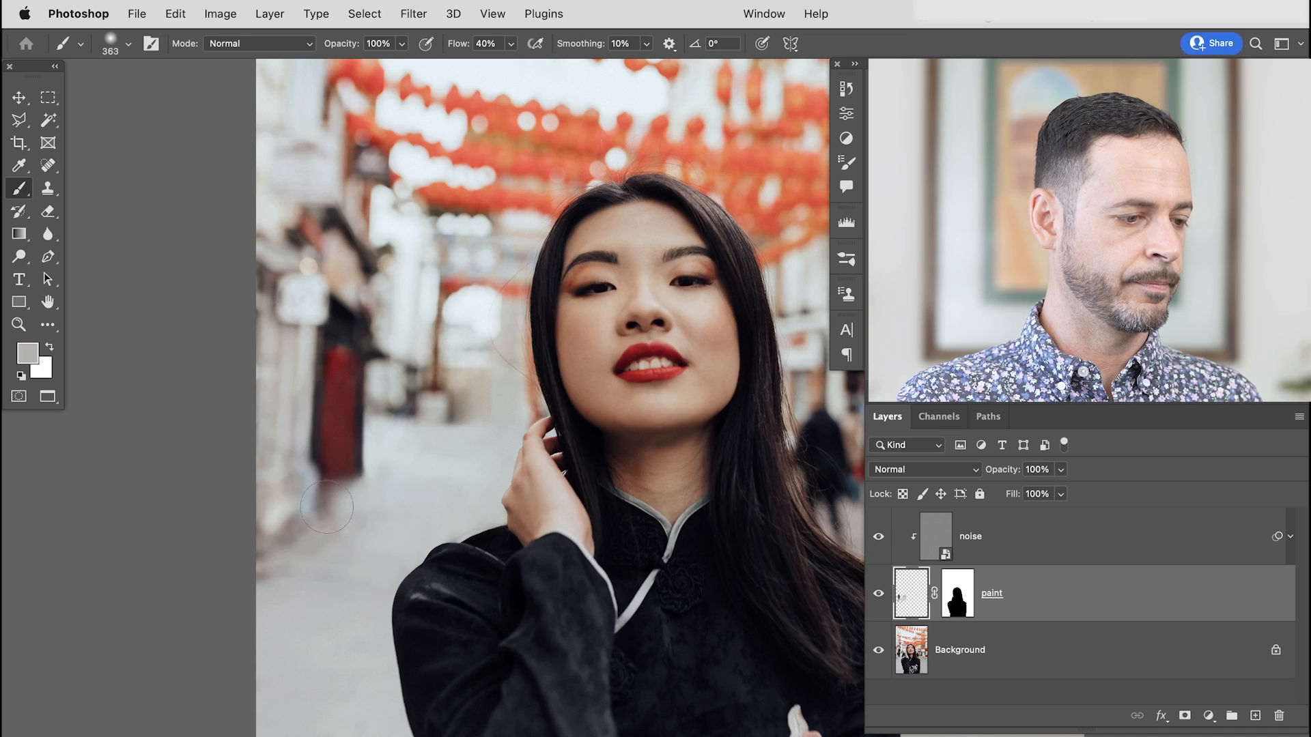
pyautogui.keyDown('alt'); pyautogui.click(362, 520); pyautogui.keyUp('alt')
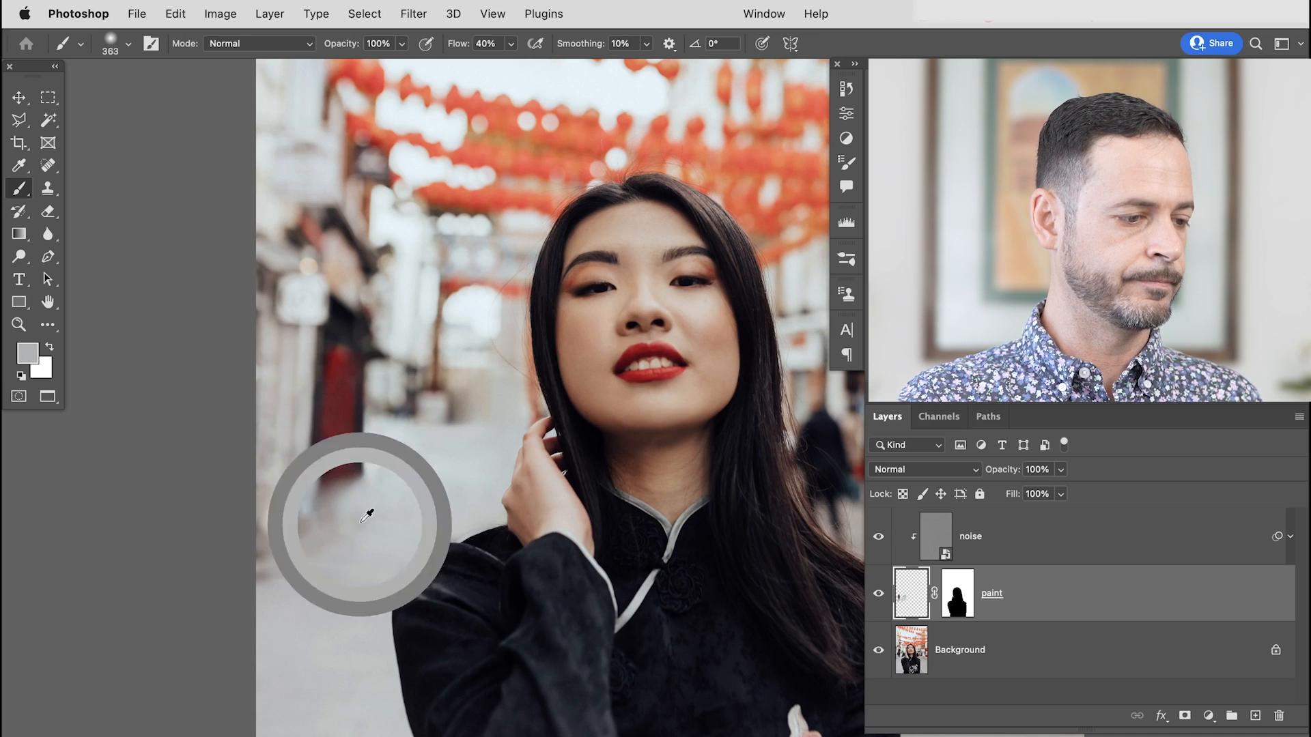
pyautogui.keyDown('alt'); pyautogui.click(336, 461); pyautogui.keyUp('alt')
pyautogui.keyDown('alt'); pyautogui.click(359, 491); pyautogui.keyUp('alt')
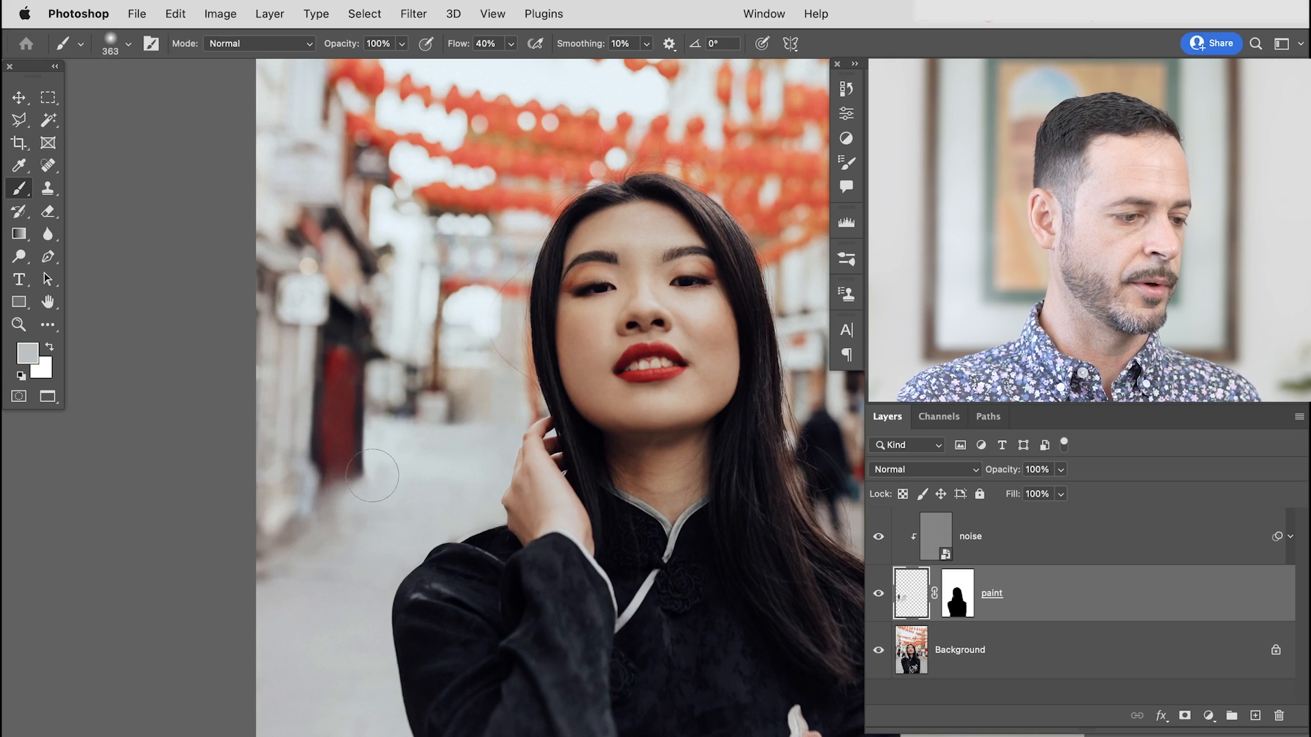
pyautogui.keyDown('alt'); pyautogui.click(338, 470); pyautogui.keyUp('alt')
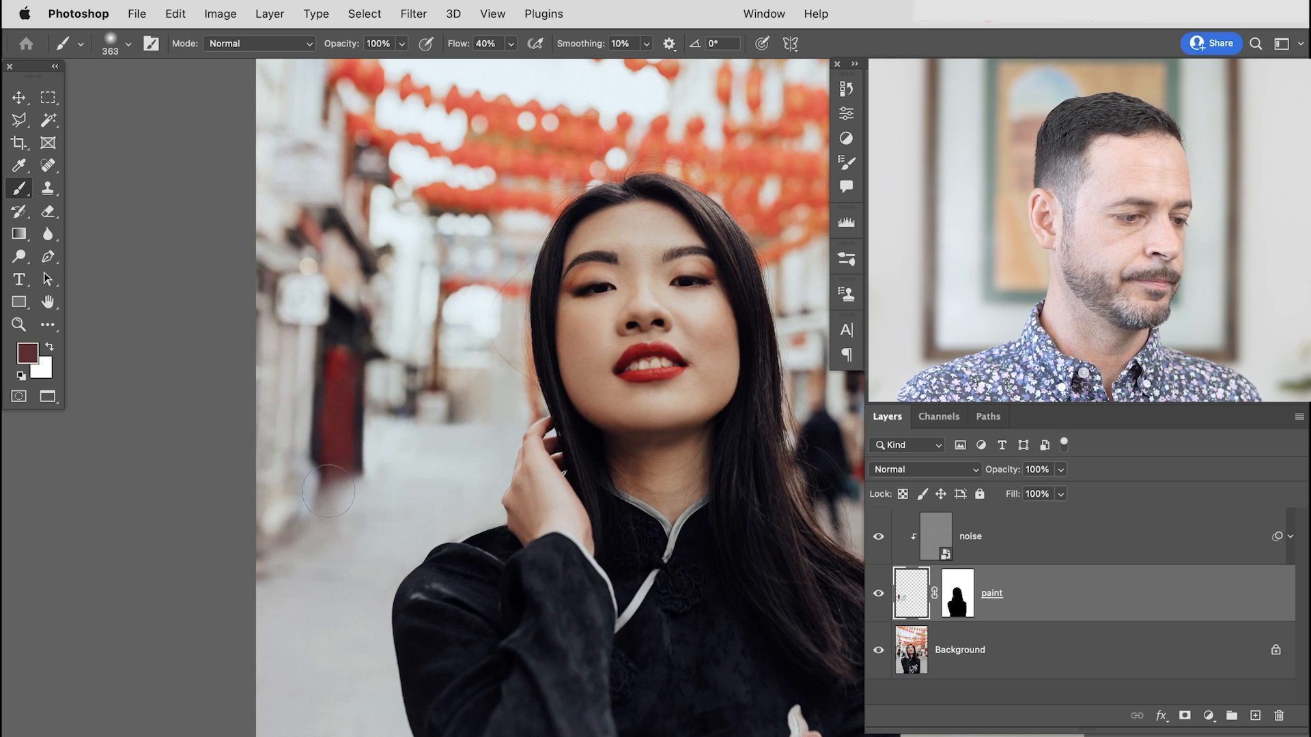
# Softly blend the doorway's base into the pavement using a much larger brush at 10% flow with sampled dark red and light grey
pyautogui.moveTo(339, 446); pyautogui.dragTo(369, 447)
pyautogui.keyDown('alt'); pyautogui.click(334, 445); pyautogui.keyUp('alt')
pyautogui.hotkey('shift', '1')
pyautogui.rightClick(342, 448)
pyautogui.press('Escape')
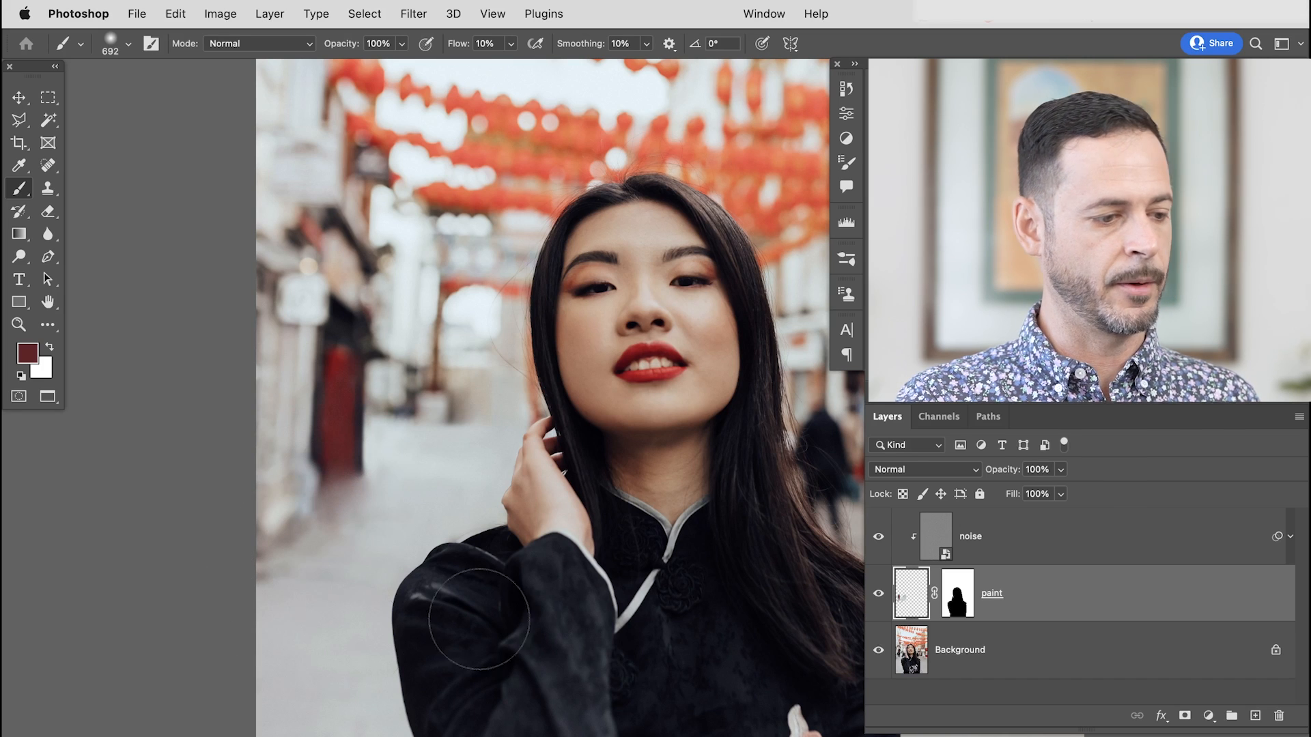
pyautogui.keyDown('alt'); pyautogui.click(393, 498); pyautogui.keyUp('alt')
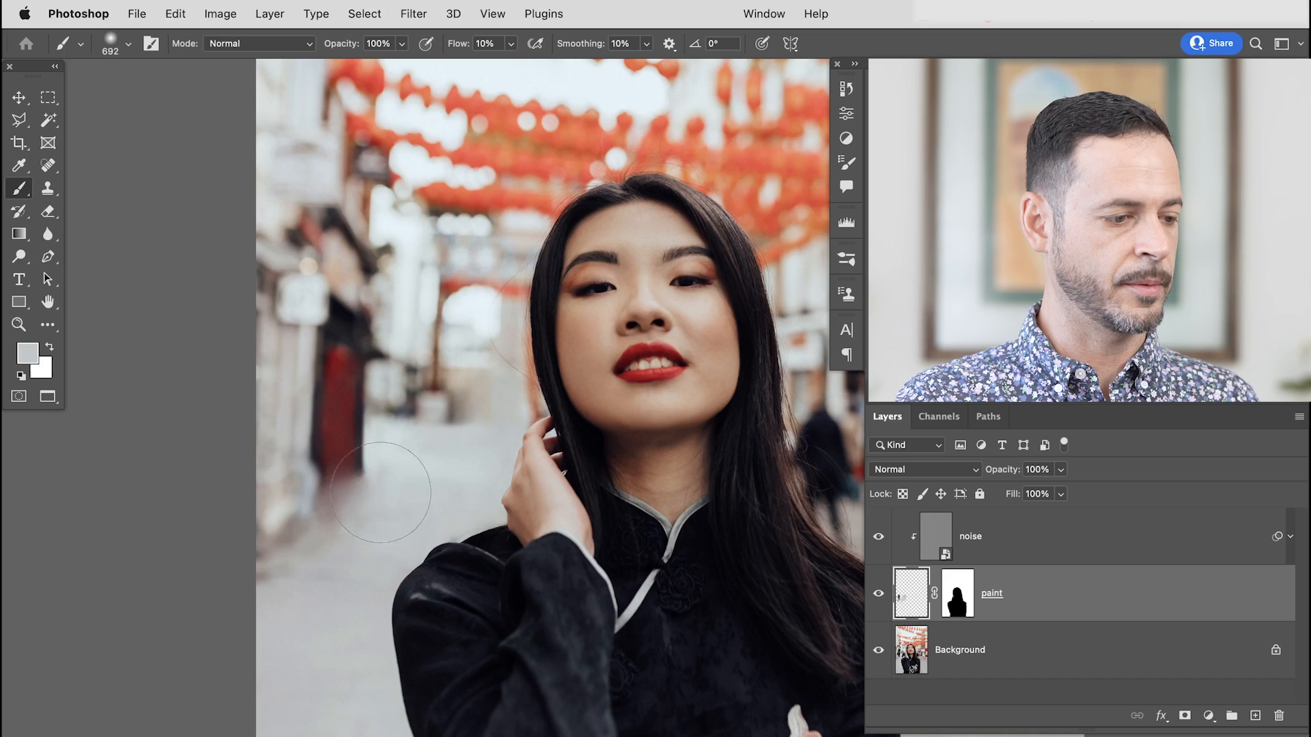
# Paint over the legs of the blurred person on the subject's right side of the frame with sampled pavement grey at 40% flow
pyautogui.moveTo(505, 550); pyautogui.dragTo(301, 571)
pyautogui.moveTo(593, 582); pyautogui.dragTo(521, 553)
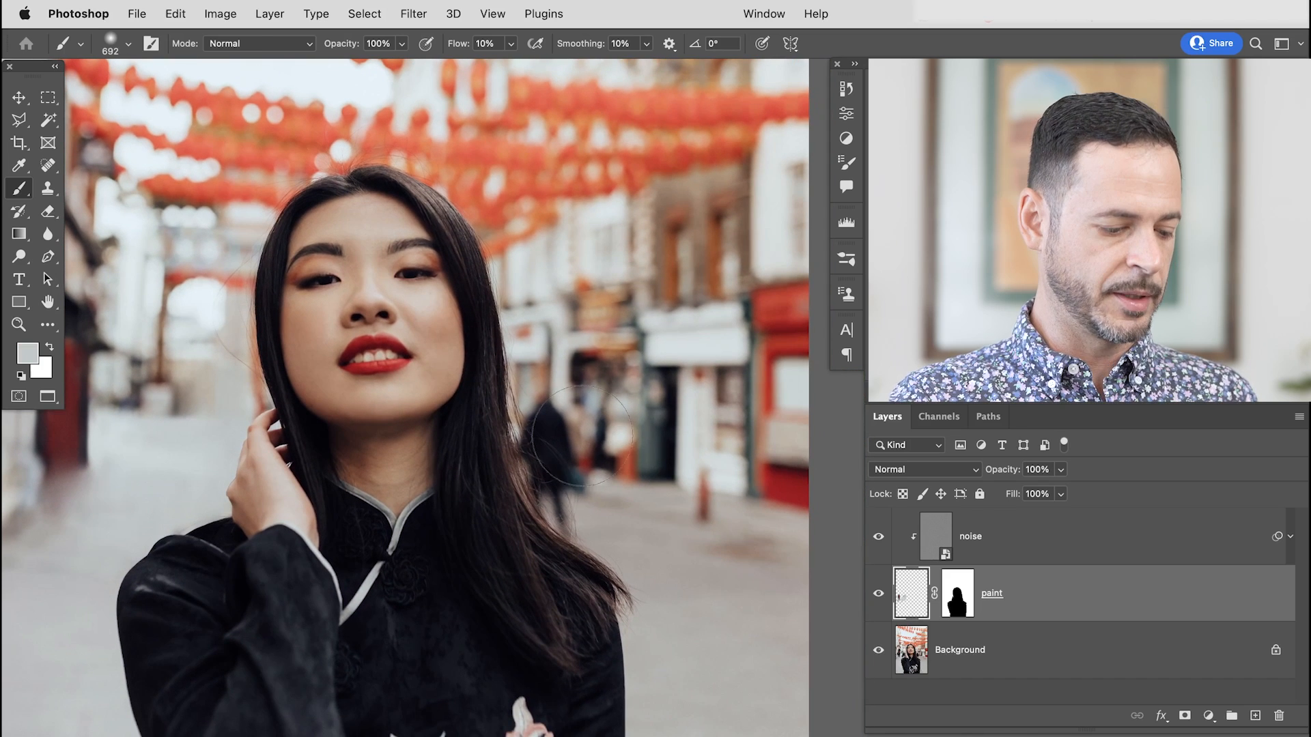
pyautogui.keyDown('ctrl'); pyautogui.keyDown('alt'); pyautogui.moveTo(618, 514); pyautogui.dragTo(546, 511); pyautogui.keyUp('alt'); pyautogui.keyUp('ctrl')
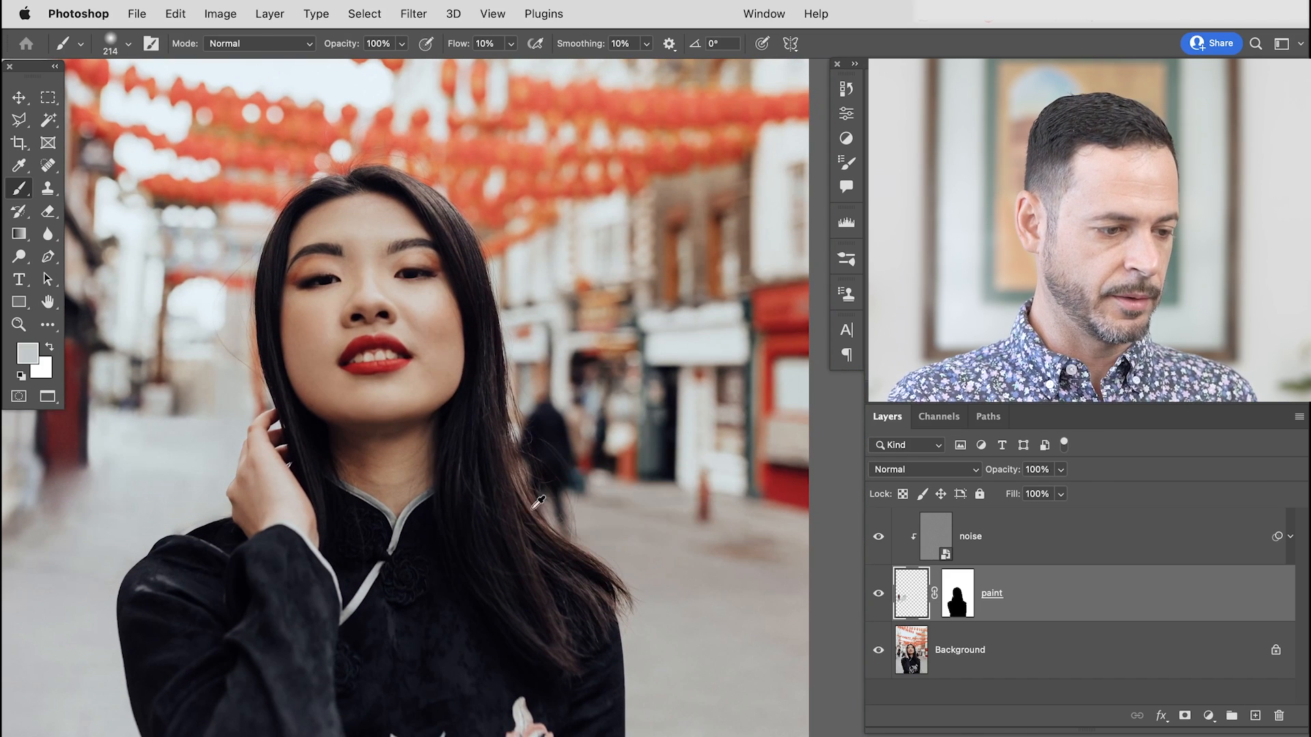
pyautogui.keyDown('alt'); pyautogui.click(606, 525); pyautogui.keyUp('alt')
pyautogui.moveTo(555, 504); pyautogui.dragTo(596, 499)
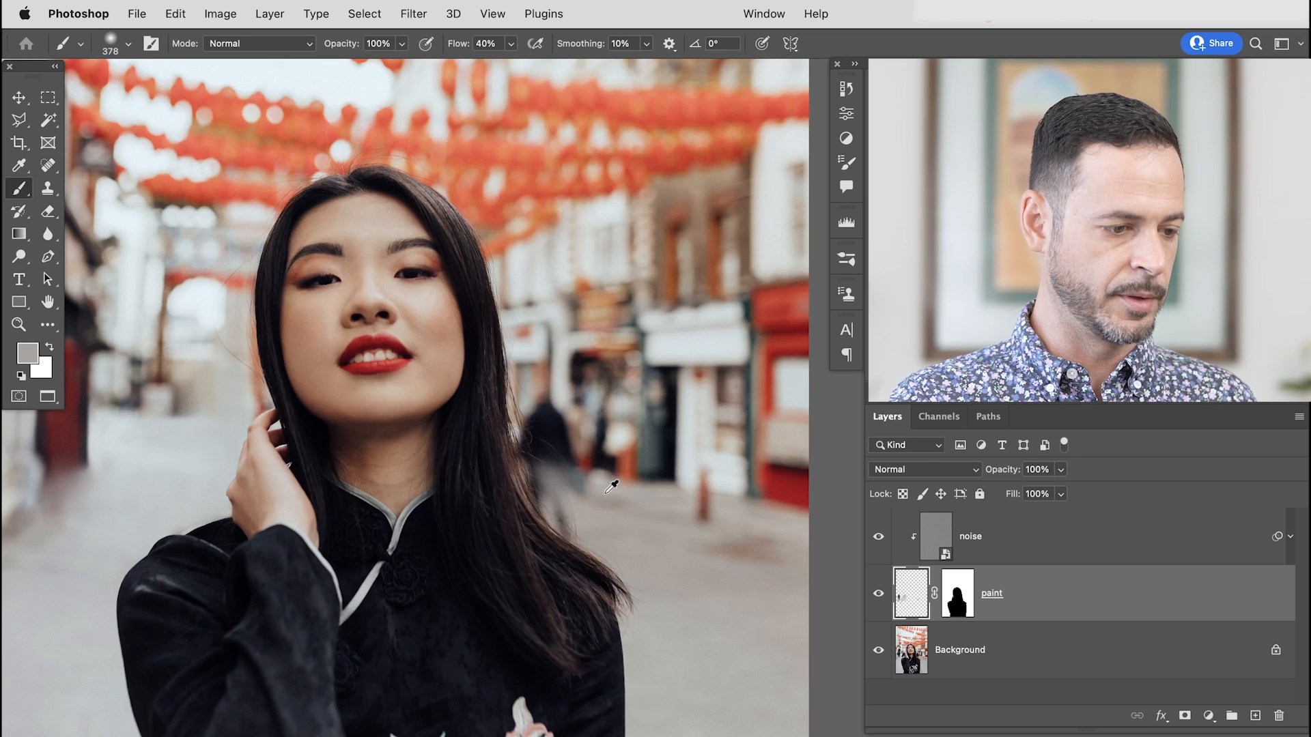
# Paint over the upper body of the blurred person beside the hair with sampled wall browns, using a 110 px brush
pyautogui.moveTo(571, 426)
pyautogui.keyDown('ctrl'); pyautogui.keyDown('alt'); pyautogui.mouseDown()
pyautogui.moveTo(564, 390)
pyautogui.moveTo(565, 459)
pyautogui.moveTo(564, 395)
pyautogui.moveTo(558, 435)
pyautogui.moveTo(531, 414)
pyautogui.mouseUp(); pyautogui.keyUp('alt'); pyautogui.keyUp('ctrl')
pyautogui.keyDown('alt'); pyautogui.click(546, 379); pyautogui.keyUp('alt')
pyautogui.keyDown('alt'); pyautogui.click(540, 416); pyautogui.keyUp('alt')
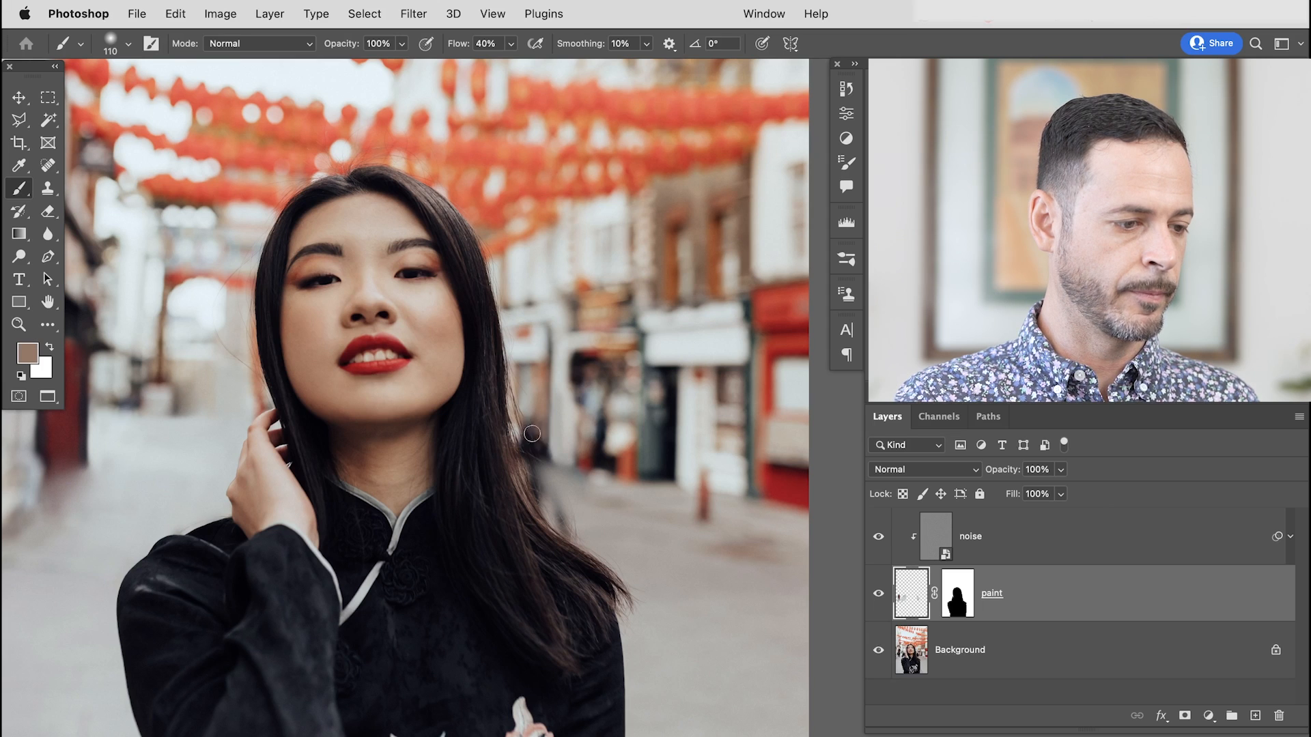
pyautogui.keyDown('alt'); pyautogui.click(539, 409); pyautogui.keyUp('alt')
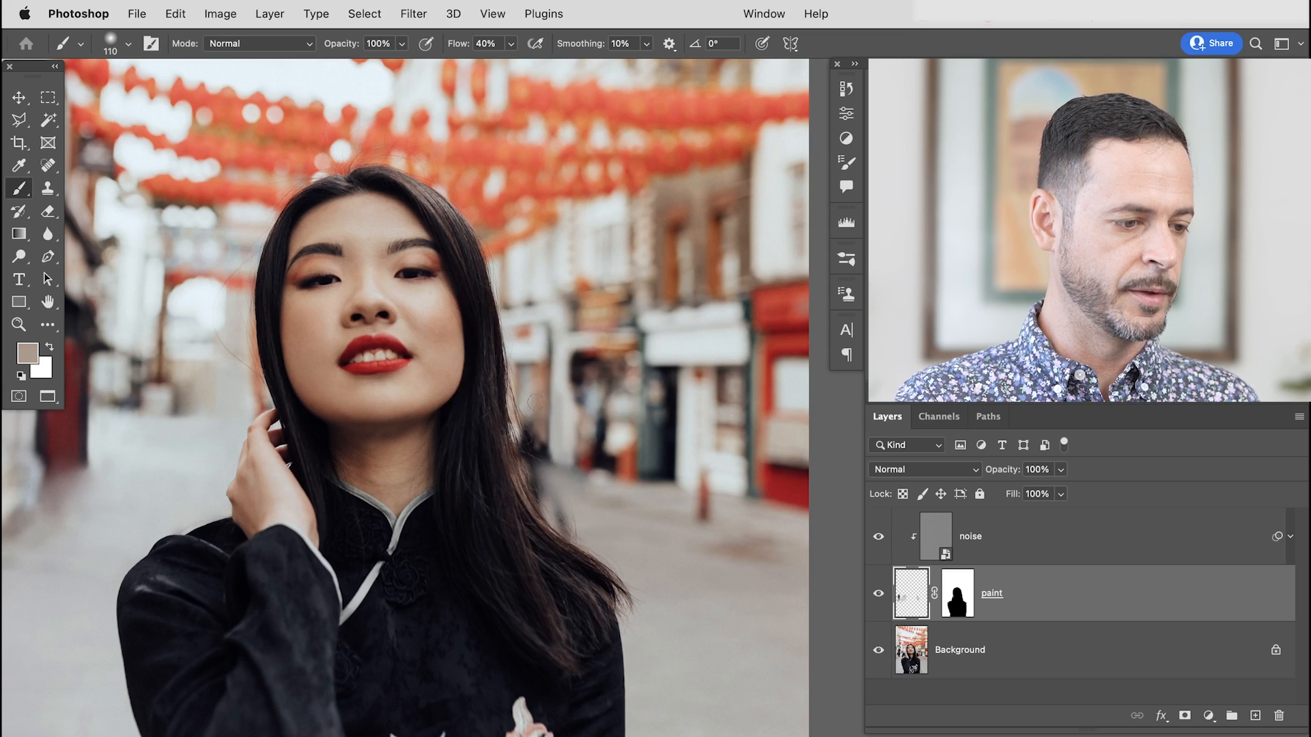
pyautogui.moveTo(557, 426); pyautogui.dragTo(580, 426)
# Cover the dark remains of the figure's torso along the hair edge with sampled brown and light grey wall tones
pyautogui.keyDown('alt'); pyautogui.click(546, 437); pyautogui.keyUp('alt')
pyautogui.scroll(2, 560, 430)
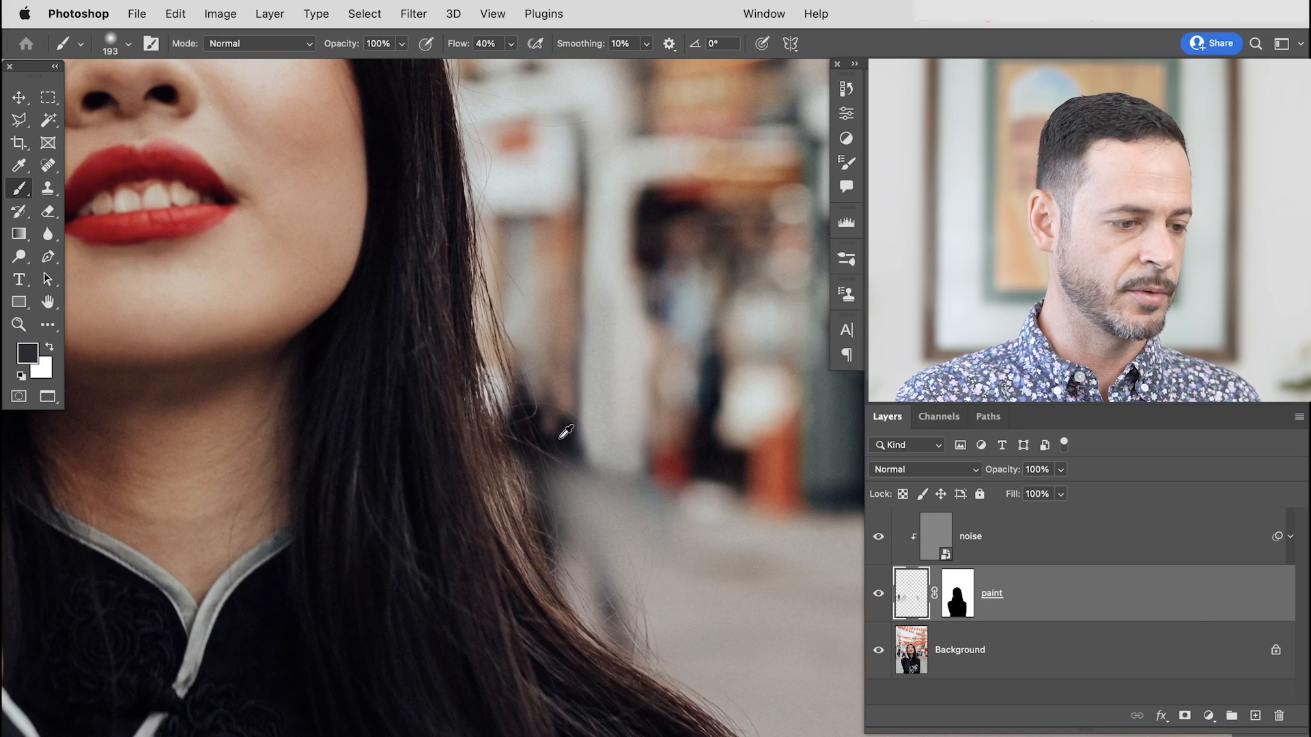
pyautogui.keyDown('alt'); pyautogui.click(556, 409); pyautogui.keyUp('alt')
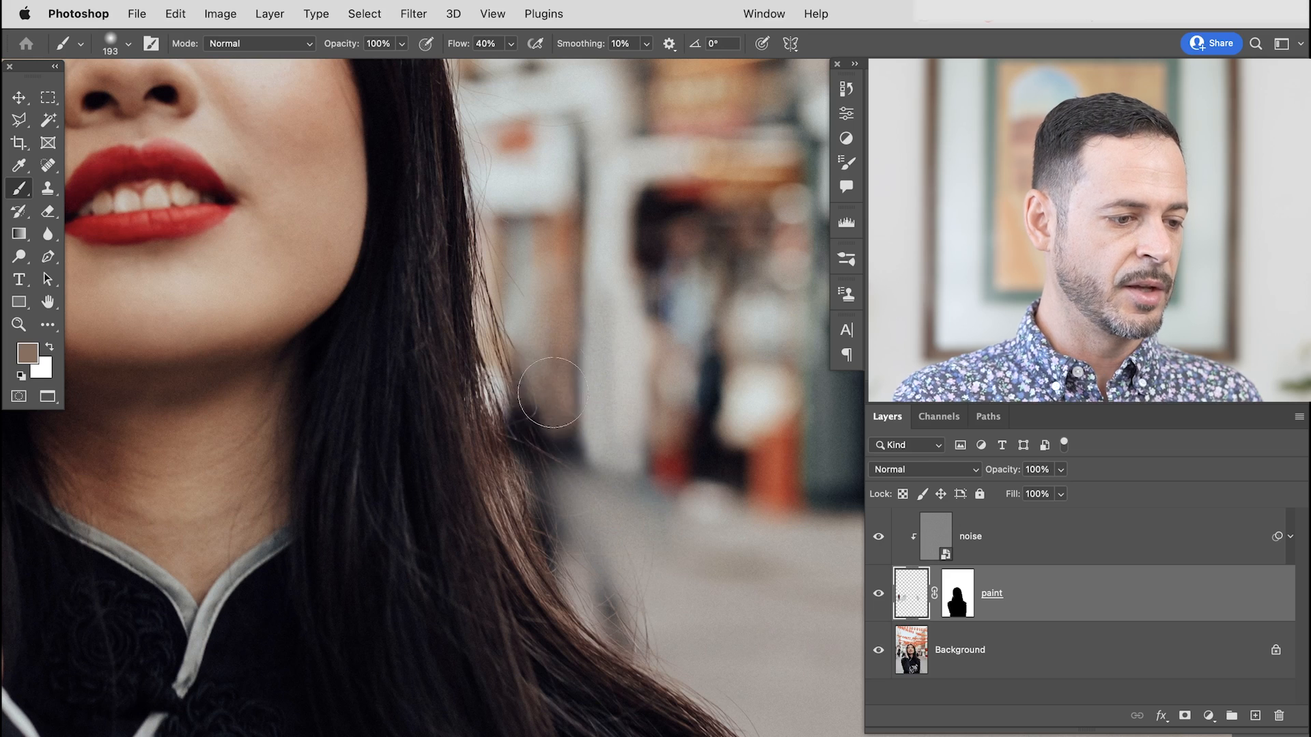
pyautogui.keyDown('alt'); pyautogui.click(586, 464); pyautogui.keyUp('alt')
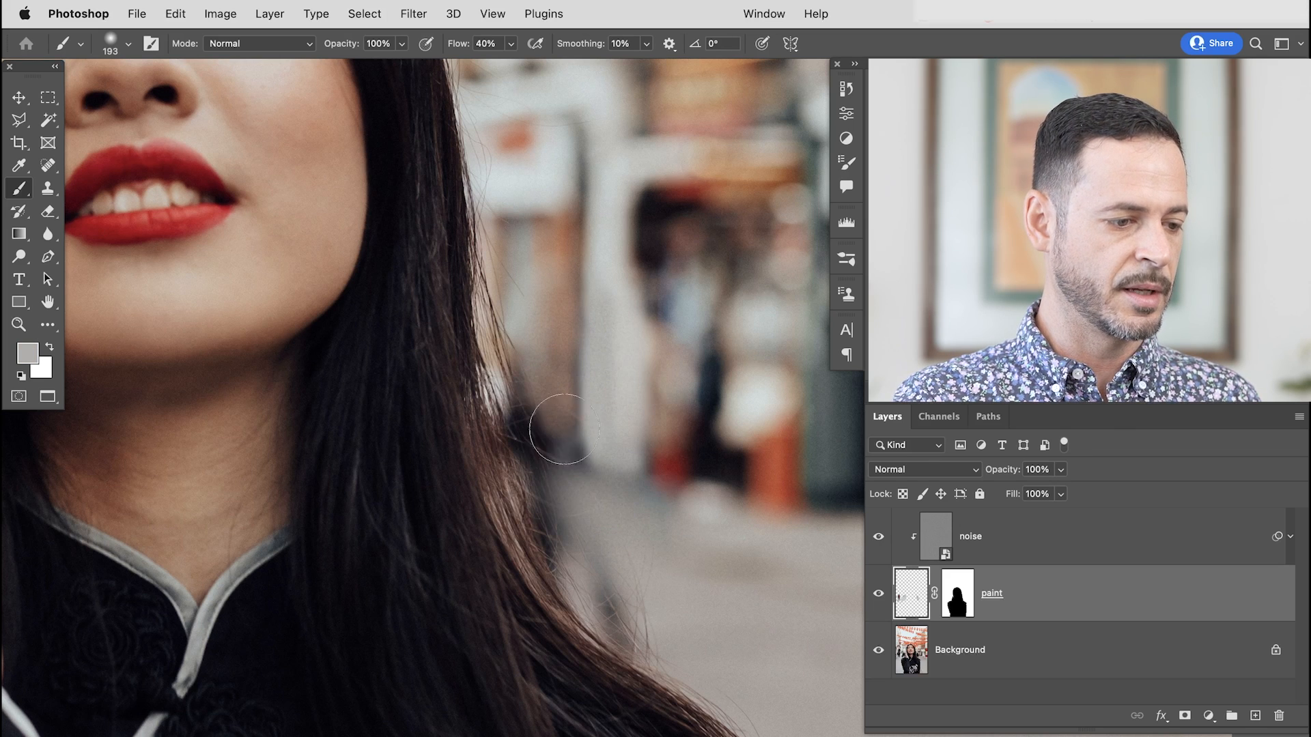
pyautogui.moveTo(589, 438); pyautogui.dragTo(572, 438)
pyautogui.moveTo(577, 448)
pyautogui.mouseDown()
pyautogui.moveTo(573, 427)
pyautogui.moveTo(559, 448)
pyautogui.moveTo(546, 432)
pyautogui.mouseUp()
pyautogui.press('super+z')
pyautogui.keyDown('alt'); pyautogui.click(563, 397); pyautogui.keyUp('alt')
pyautogui.keyDown('alt'); pyautogui.click(594, 443); pyautogui.keyUp('alt')
# Paint out the figure's remaining legs beside the hair with sampled pavement grey
pyautogui.keyDown('alt'); pyautogui.click(688, 567); pyautogui.keyUp('alt')
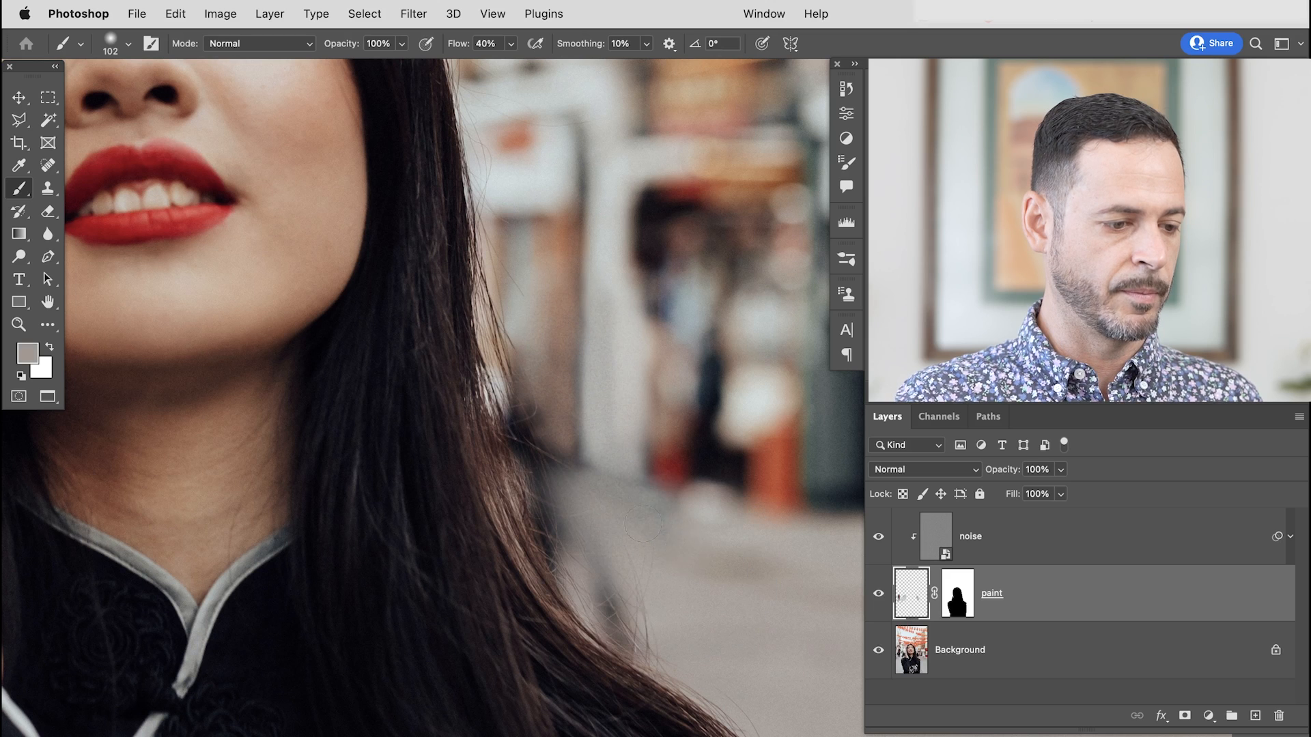
pyautogui.keyDown('alt'); pyautogui.click(685, 604); pyautogui.keyUp('alt')
pyautogui.moveTo(614, 595)
pyautogui.mouseDown()
pyautogui.moveTo(626, 594)
pyautogui.moveTo(610, 600)
pyautogui.moveTo(617, 629)
pyautogui.mouseUp()
pyautogui.moveTo(570, 524); pyautogui.dragTo(614, 567)
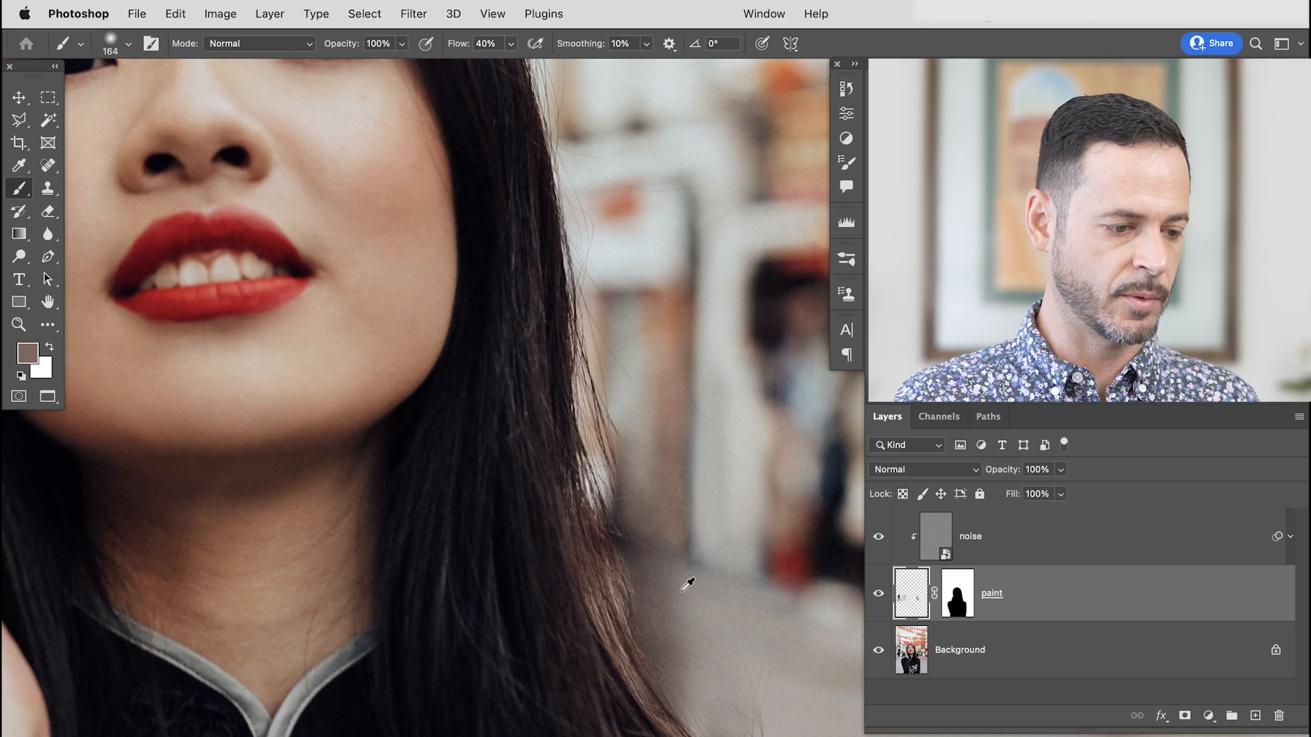
# Blend the foot of the wall beside the hair into the pavement using a 164 px brush with sampled grey-brown tones
pyautogui.keyDown('alt'); pyautogui.click(682, 591); pyautogui.keyUp('alt')
pyautogui.moveTo(647, 556); pyautogui.dragTo(657, 561)
pyautogui.keyDown('alt'); pyautogui.click(667, 537); pyautogui.keyUp('alt')
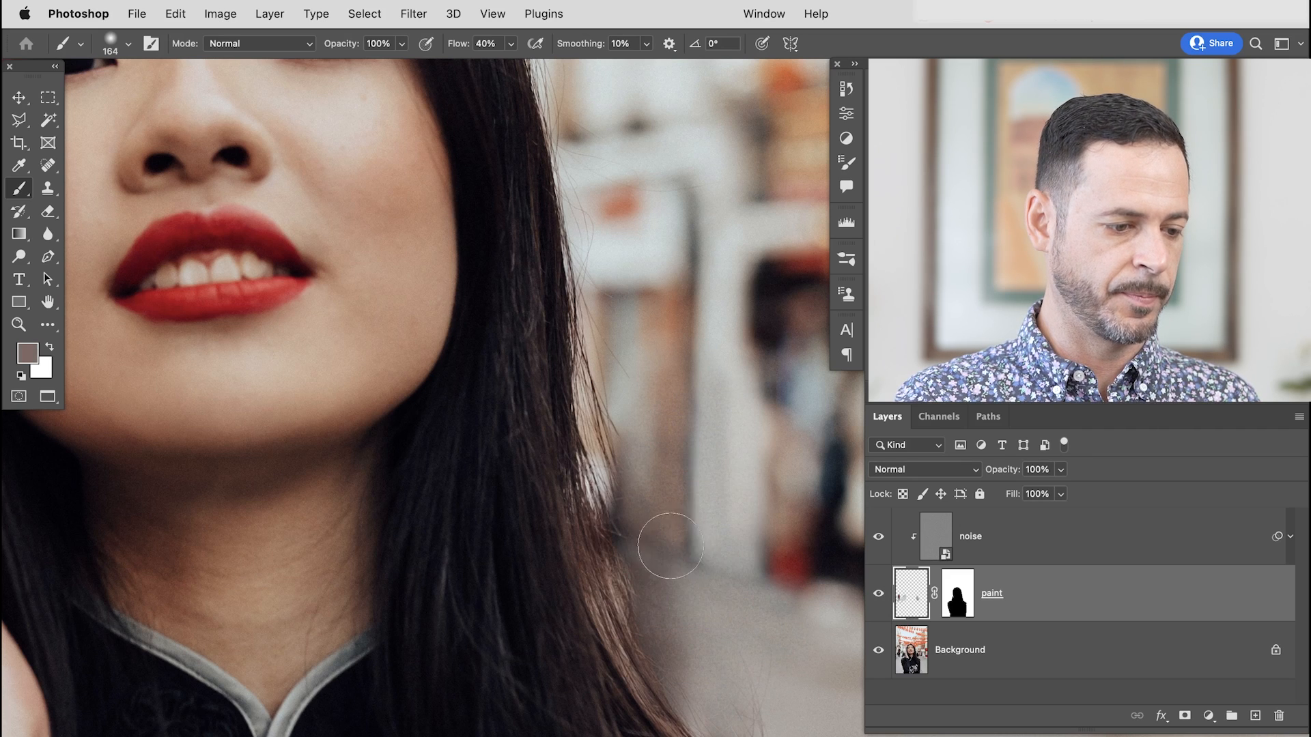
pyautogui.keyDown('alt'); pyautogui.click(758, 731); pyautogui.keyUp('alt')
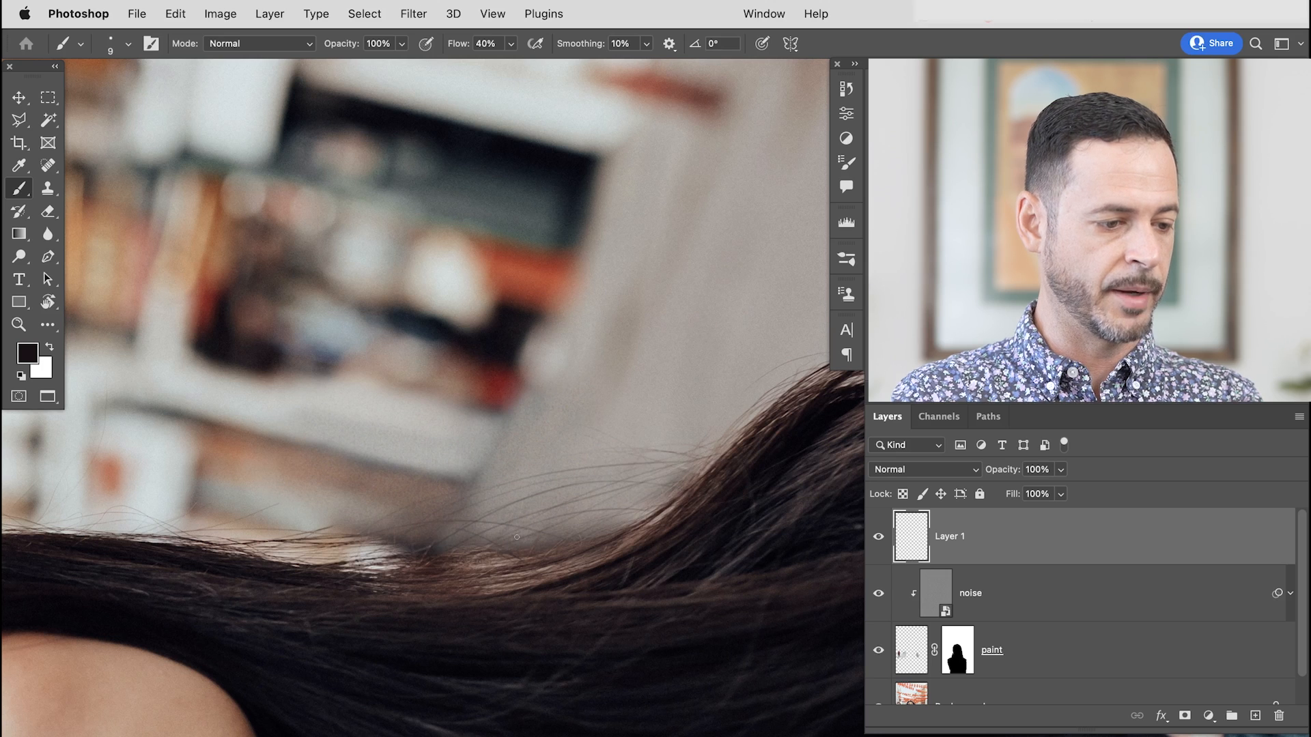
# Repaint fine hair strands over the retouched edge on a new top layer, using a 9 px brush with sampled hair black
pyautogui.keyDown('alt'); pyautogui.click(487, 558); pyautogui.keyUp('alt')
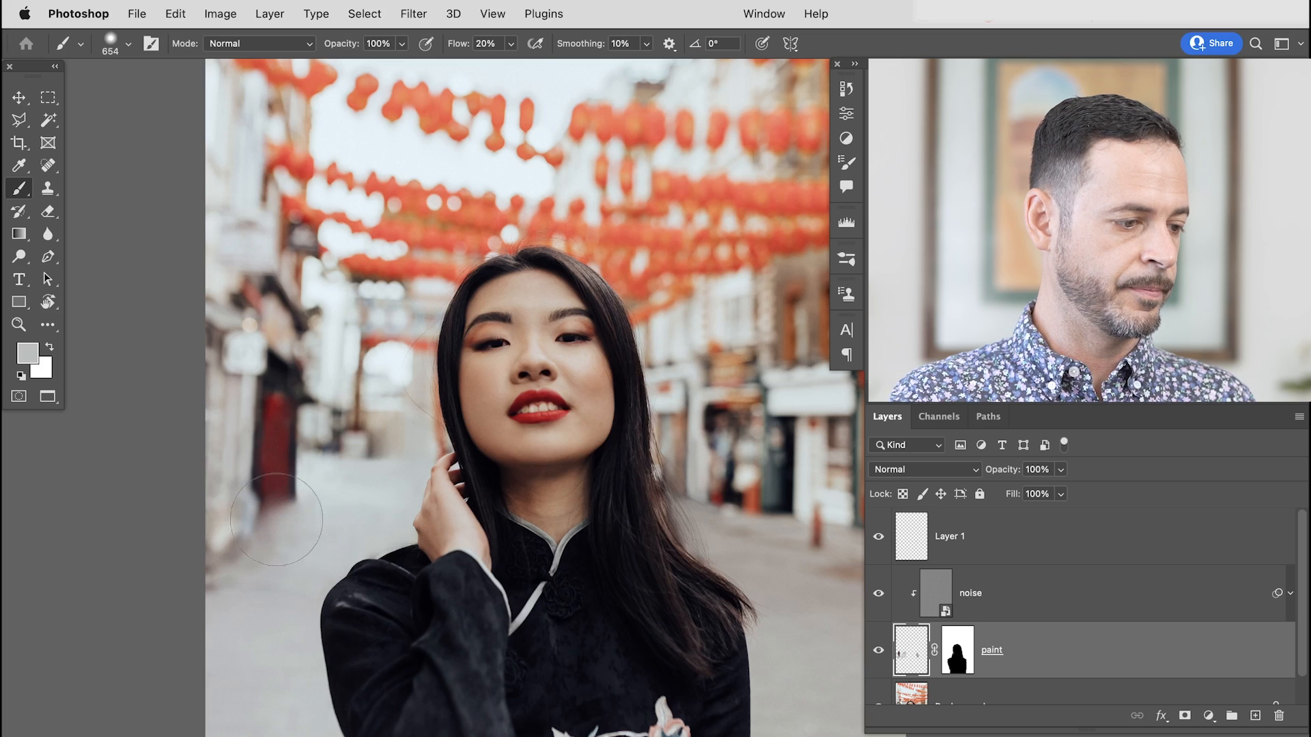
# Smooth the pavement around the red doorway's base on the paint layer at 20% flow with sampled greys and a progressively smaller brush
pyautogui.moveTo(272, 498)
pyautogui.mouseDown()
pyautogui.moveTo(243, 516)
pyautogui.moveTo(259, 528)
pyautogui.mouseUp()
pyautogui.keyDown('alt'); pyautogui.click(261, 502); pyautogui.keyUp('alt')
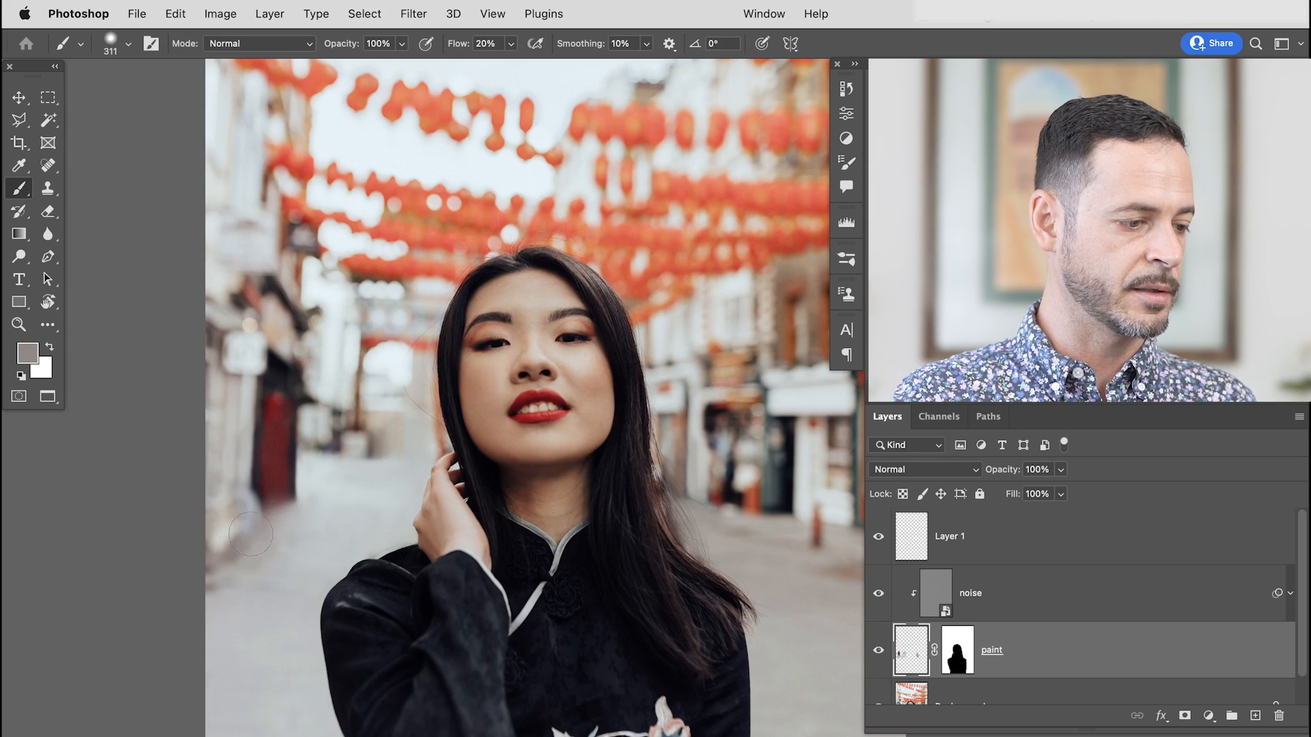
pyautogui.keyDown('alt'); pyautogui.click(238, 532); pyautogui.keyUp('alt')
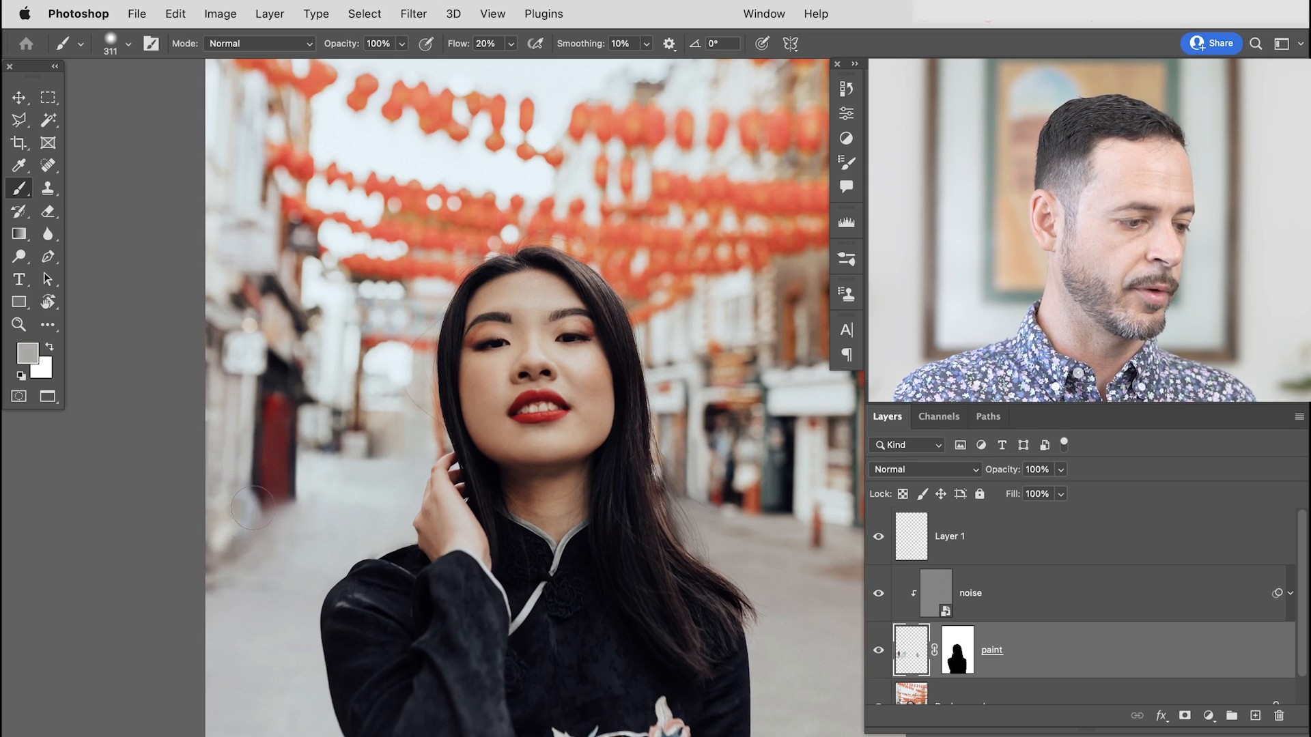
pyautogui.moveTo(312, 508); pyautogui.dragTo(297, 508)
pyautogui.keyDown('alt'); pyautogui.click(307, 498); pyautogui.keyUp('alt')
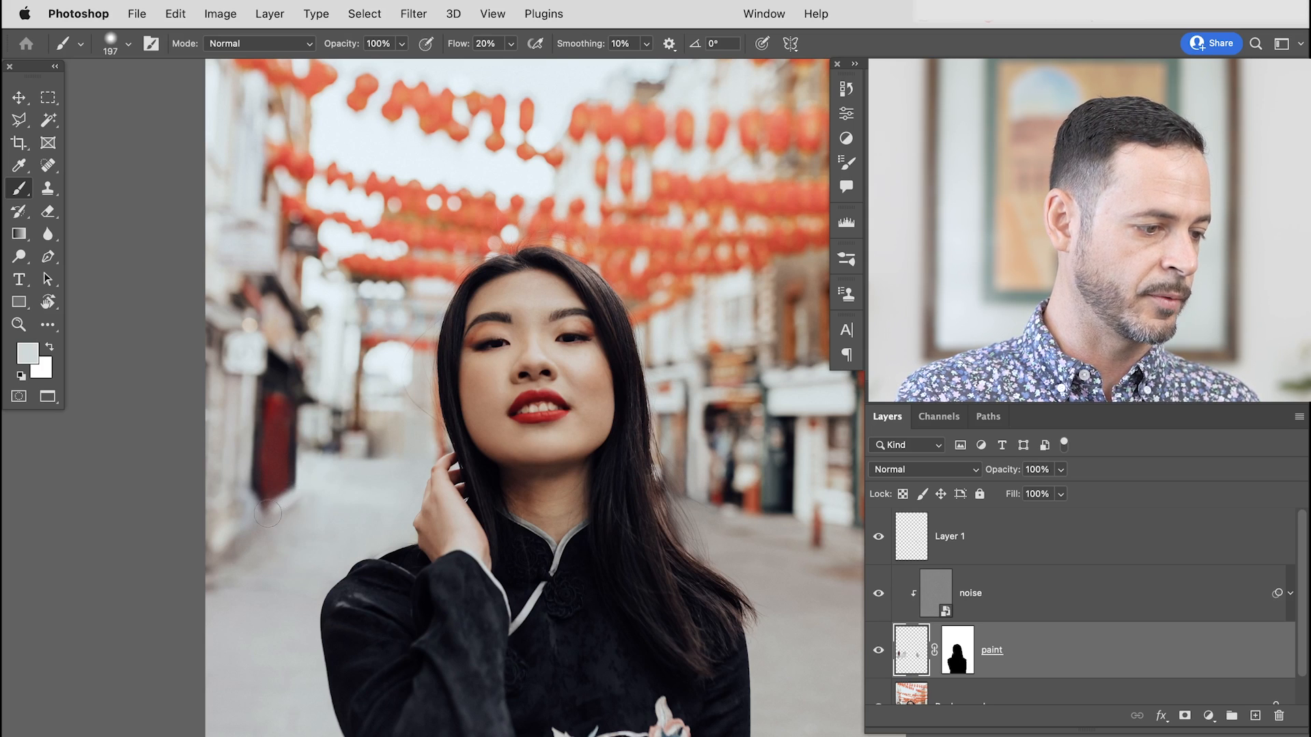
# Refine the pavement edge directly under the red doorway with small brushes and closely sampled greys
pyautogui.keyDown('alt'); pyautogui.click(287, 501); pyautogui.keyUp('alt')
pyautogui.keyDown('alt'); pyautogui.click(287, 500); pyautogui.keyUp('alt')
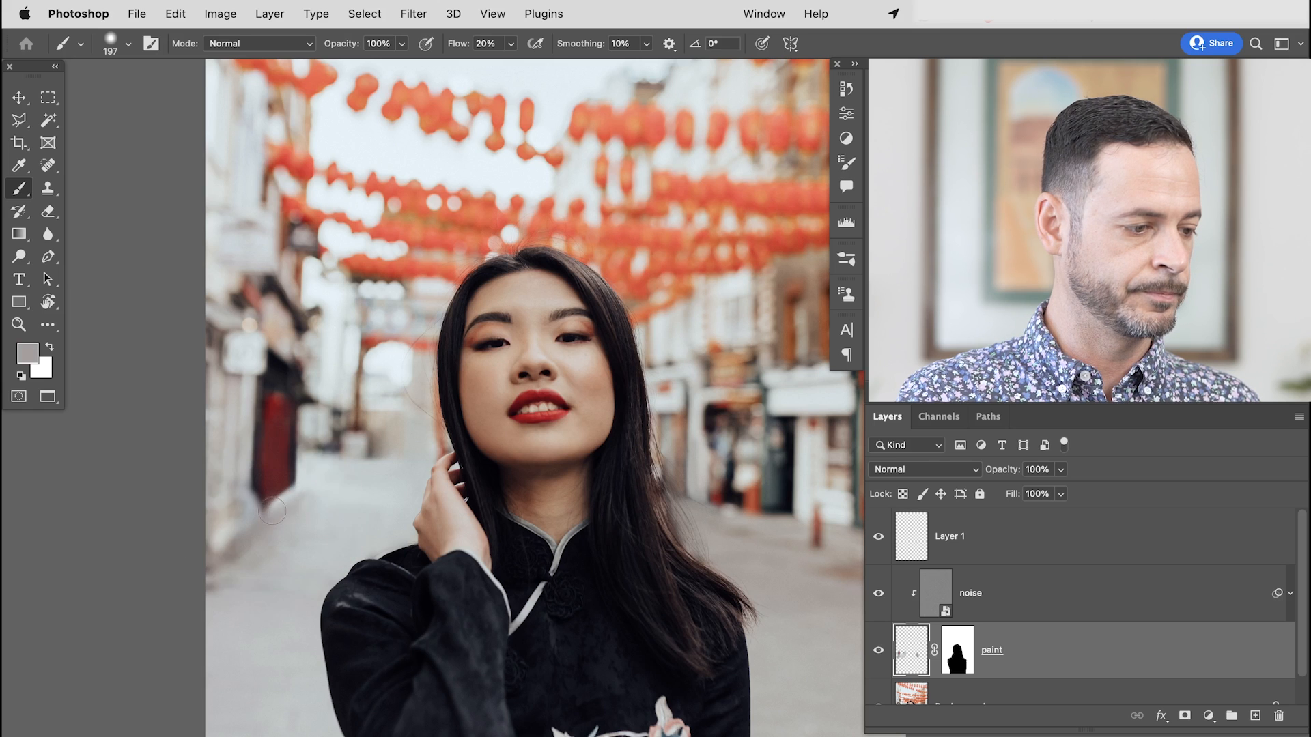
pyautogui.keyDown('alt'); pyautogui.click(271, 504); pyautogui.keyUp('alt')
pyautogui.keyDown('alt'); pyautogui.click(283, 502); pyautogui.keyUp('alt')
pyautogui.keyDown('ctrl'); pyautogui.keyDown('alt'); pyautogui.moveTo(283, 503); pyautogui.dragTo(293, 503); pyautogui.keyUp('alt'); pyautogui.keyUp('ctrl')
pyautogui.keyDown('alt'); pyautogui.click(276, 504); pyautogui.keyUp('alt')
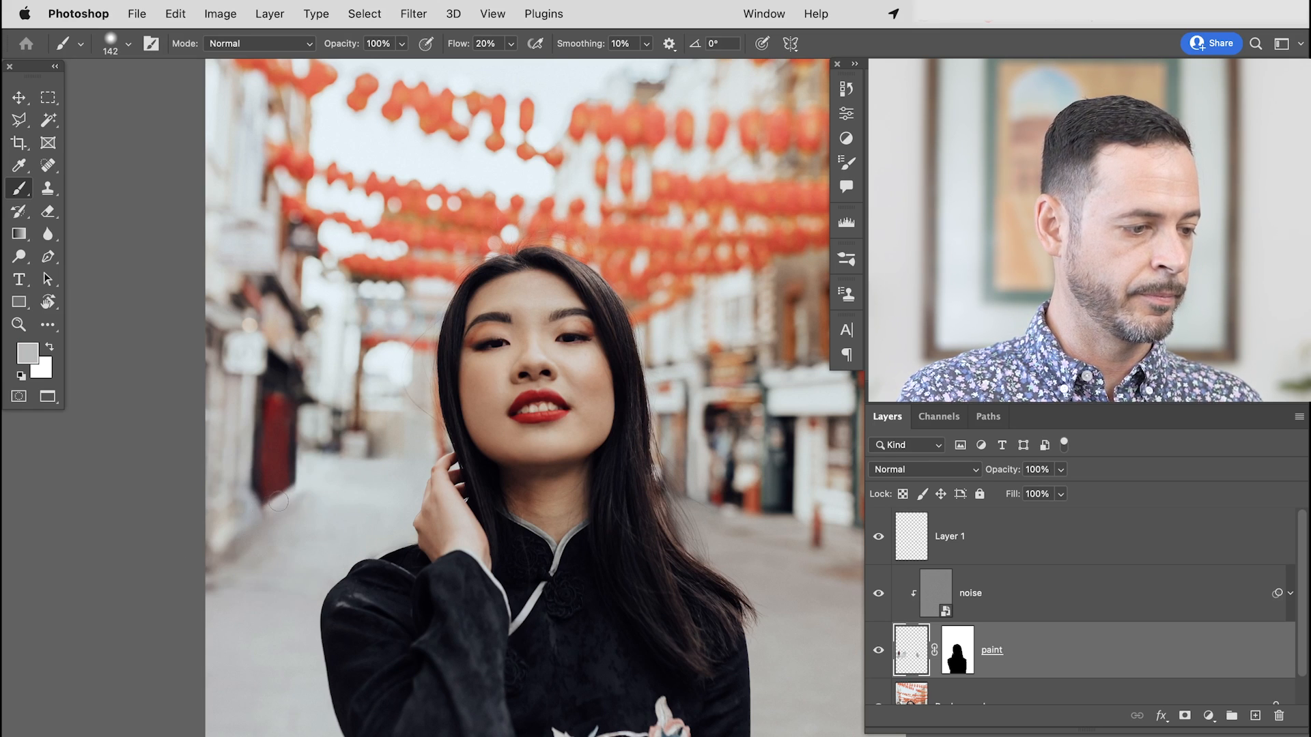
pyautogui.keyDown('alt'); pyautogui.click(307, 488); pyautogui.keyUp('alt')
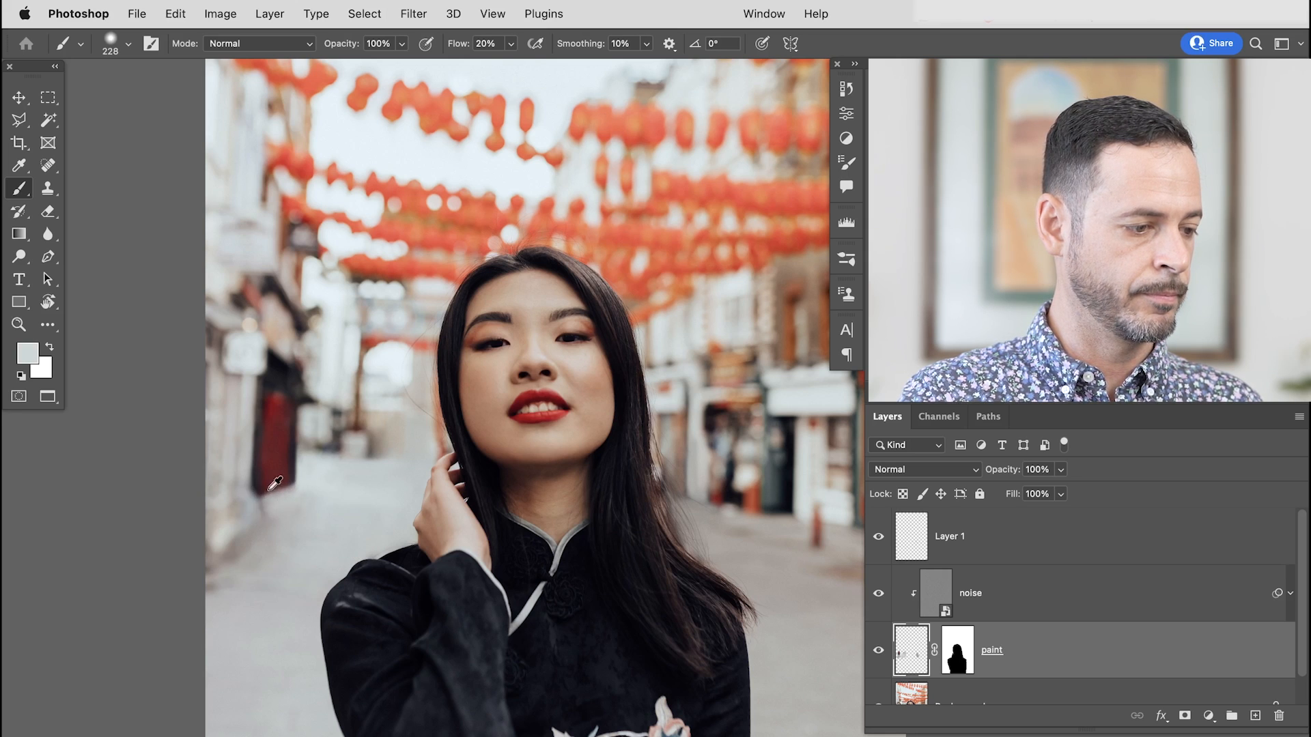
# Define the red doorway's outer bottom corner with sampled dark door colour and light pavement grey
pyautogui.keyDown('alt'); pyautogui.click(275, 484); pyautogui.keyUp('alt')
pyautogui.keyDown('alt'); pyautogui.click(290, 508); pyautogui.keyUp('alt')
pyautogui.keyDown('ctrl'); pyautogui.keyDown('alt'); pyautogui.moveTo(280, 509); pyautogui.dragTo(293, 509); pyautogui.keyUp('alt'); pyautogui.keyUp('ctrl')
pyautogui.moveTo(292, 509)
pyautogui.mouseDown()
pyautogui.moveTo(269, 523)
pyautogui.moveTo(298, 498)
pyautogui.mouseUp()
pyautogui.keyDown('alt'); pyautogui.click(288, 478); pyautogui.keyUp('alt')
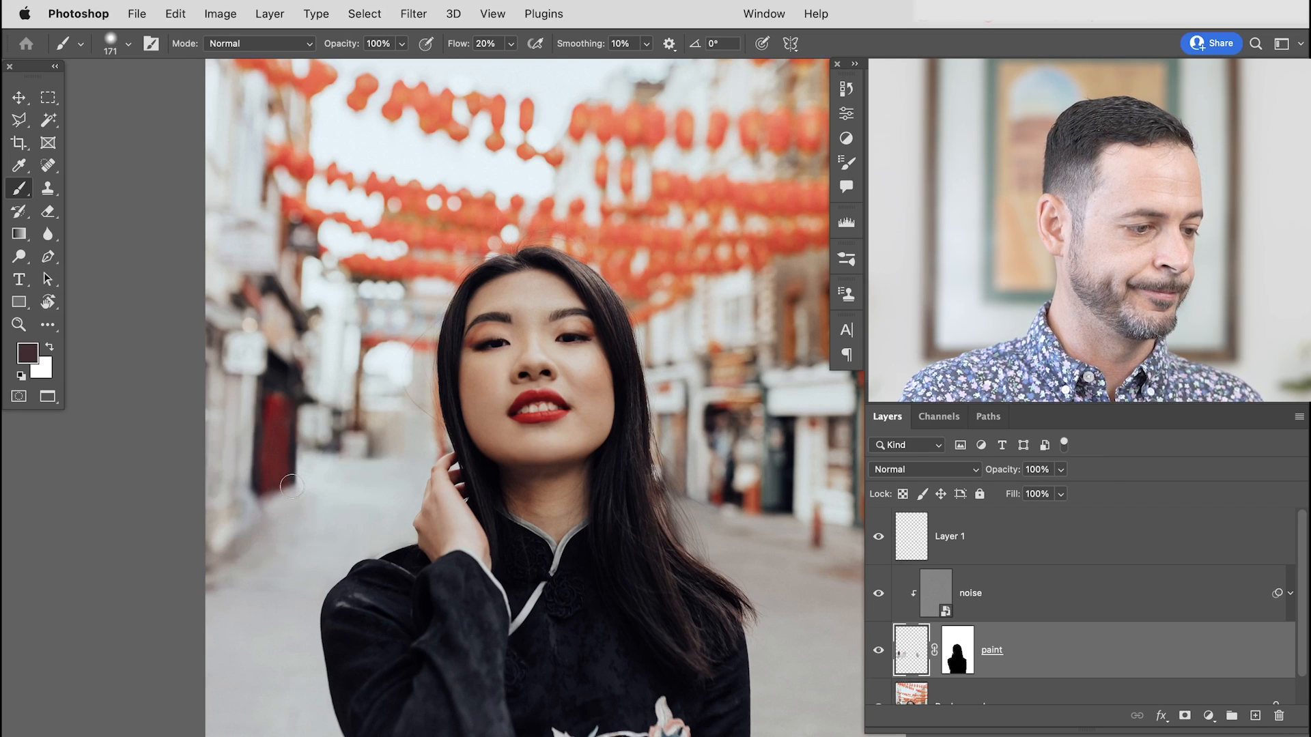
pyautogui.keyDown('ctrl'); pyautogui.keyDown('alt'); pyautogui.moveTo(296, 502); pyautogui.dragTo(293, 498); pyautogui.keyUp('alt'); pyautogui.keyUp('ctrl')
pyautogui.keyDown('alt'); pyautogui.click(294, 478); pyautogui.keyUp('alt')
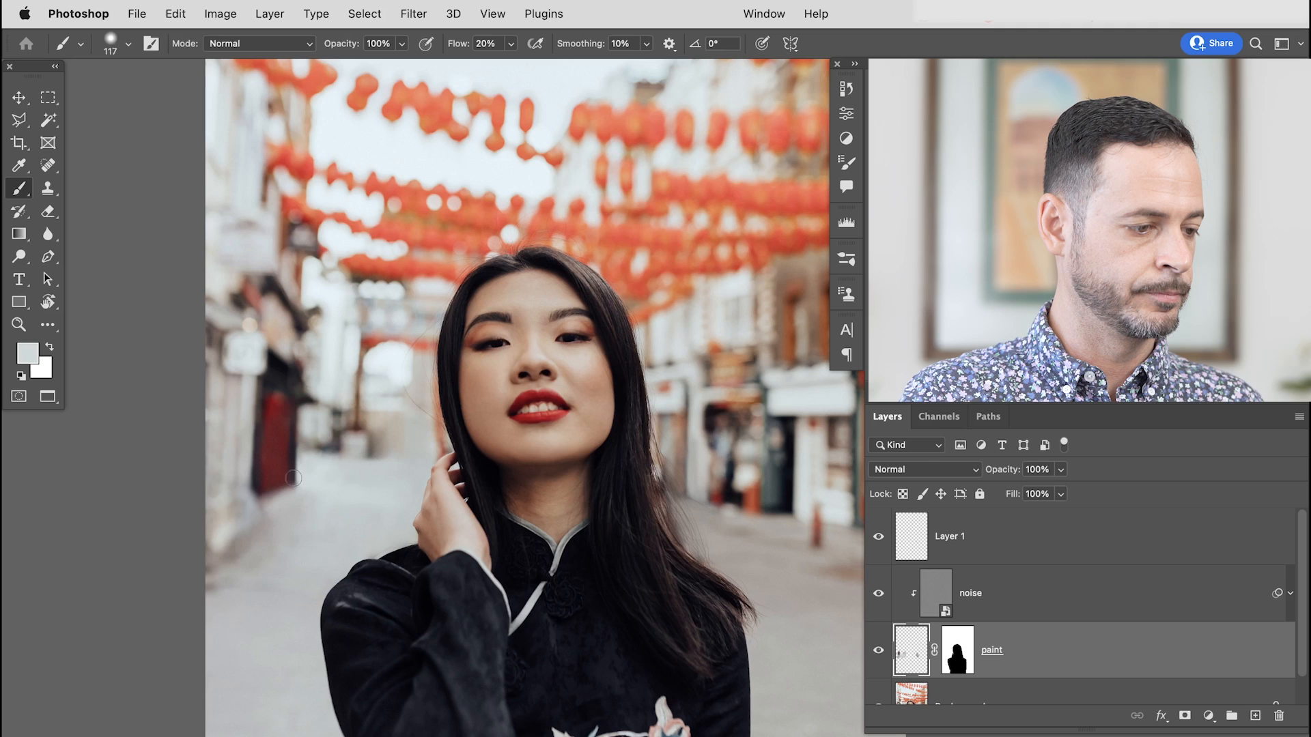
# Rebuild the lower edge of the red doorway with sampled dark red, alternating with pavement grey at 20% flow
pyautogui.keyDown('alt'); pyautogui.click(292, 474); pyautogui.keyUp('alt')
pyautogui.keyDown('ctrl'); pyautogui.keyDown('alt'); pyautogui.moveTo(292, 475); pyautogui.dragTo(287, 478); pyautogui.keyUp('alt'); pyautogui.keyUp('ctrl')
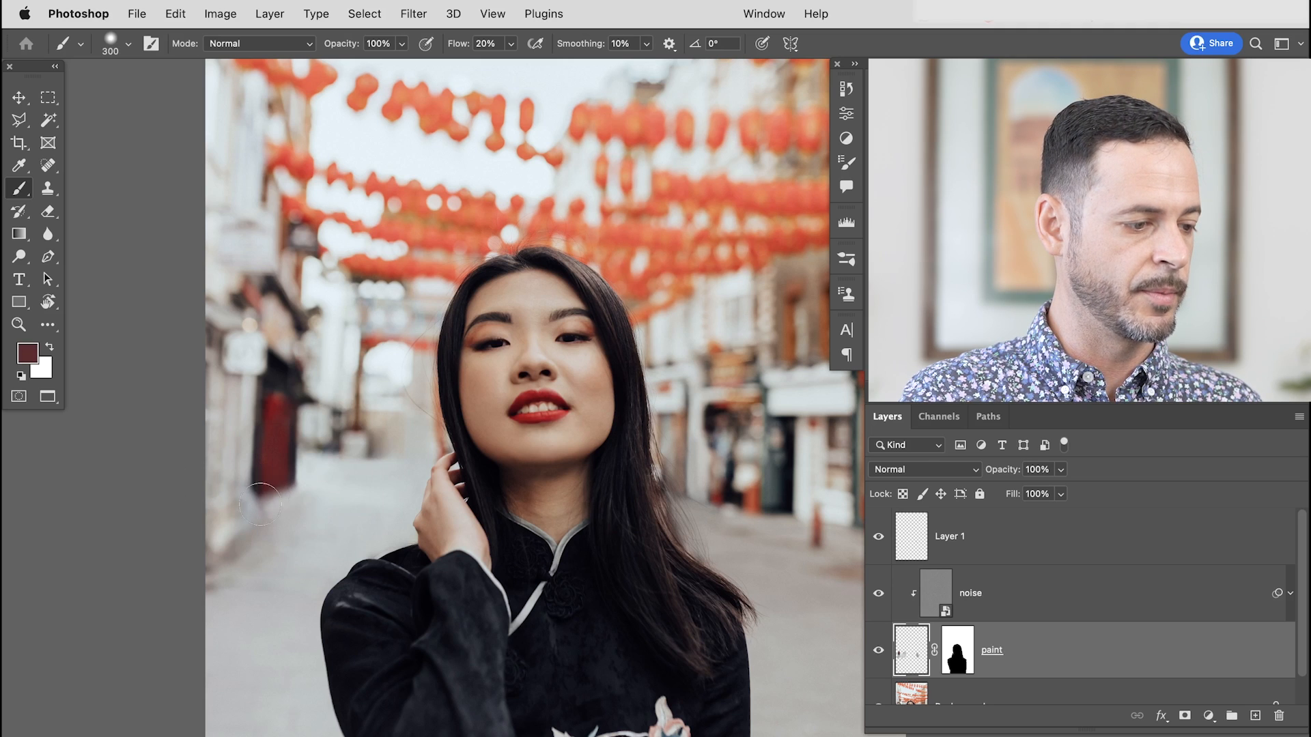
pyautogui.keyDown('alt'); pyautogui.click(276, 496); pyautogui.keyUp('alt')
pyautogui.keyDown('ctrl'); pyautogui.keyDown('alt'); pyautogui.moveTo(276, 496); pyautogui.dragTo(269, 489); pyautogui.keyUp('alt'); pyautogui.keyUp('ctrl')
pyautogui.keyDown('alt'); pyautogui.click(281, 482); pyautogui.keyUp('alt')
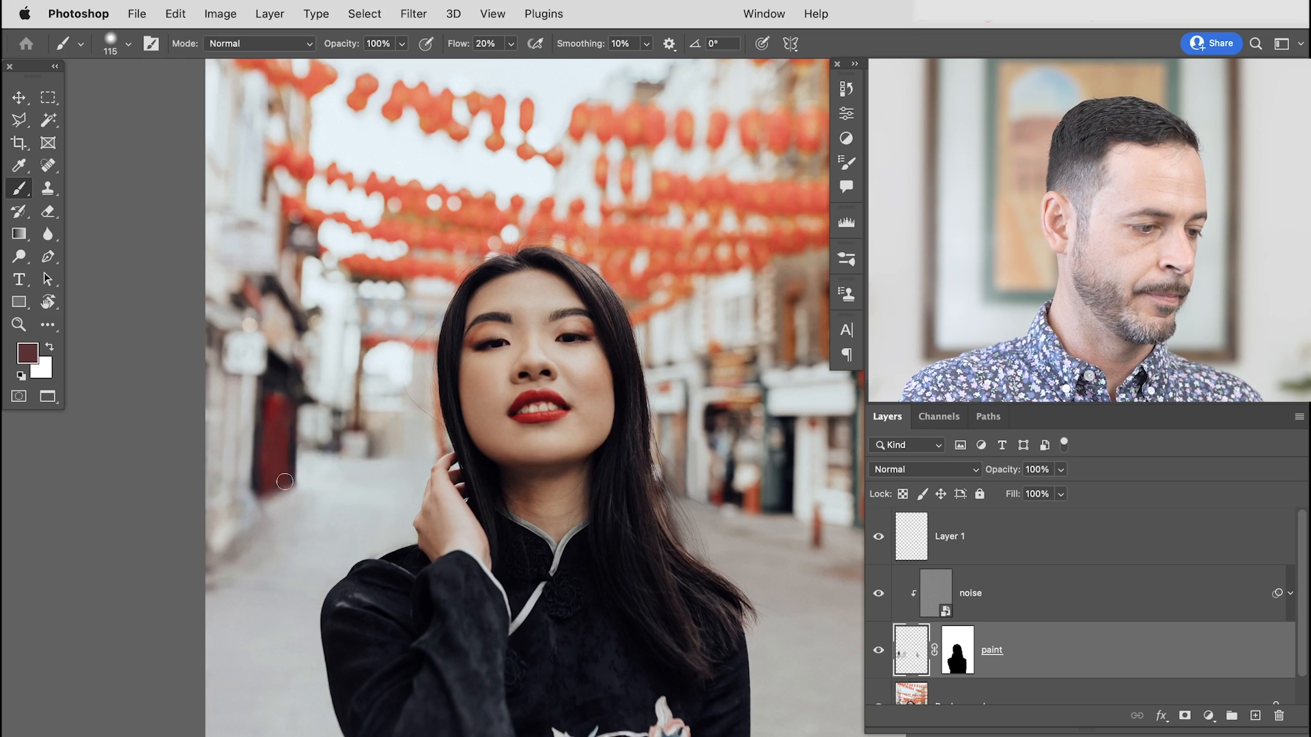
pyautogui.keyDown('alt'); pyautogui.click(275, 502); pyautogui.keyUp('alt')
pyautogui.keyDown('alt'); pyautogui.click(285, 484); pyautogui.keyUp('alt')
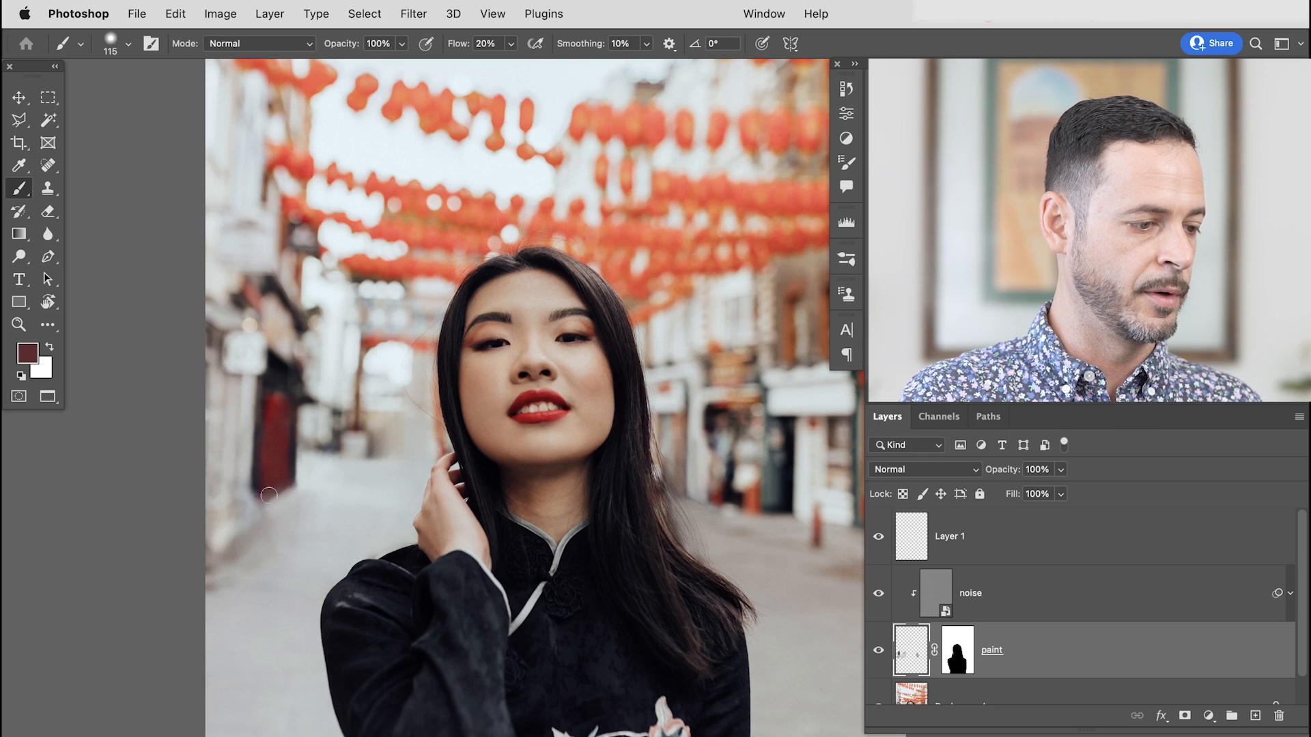
pyautogui.keyDown('alt'); pyautogui.click(276, 505); pyautogui.keyUp('alt')
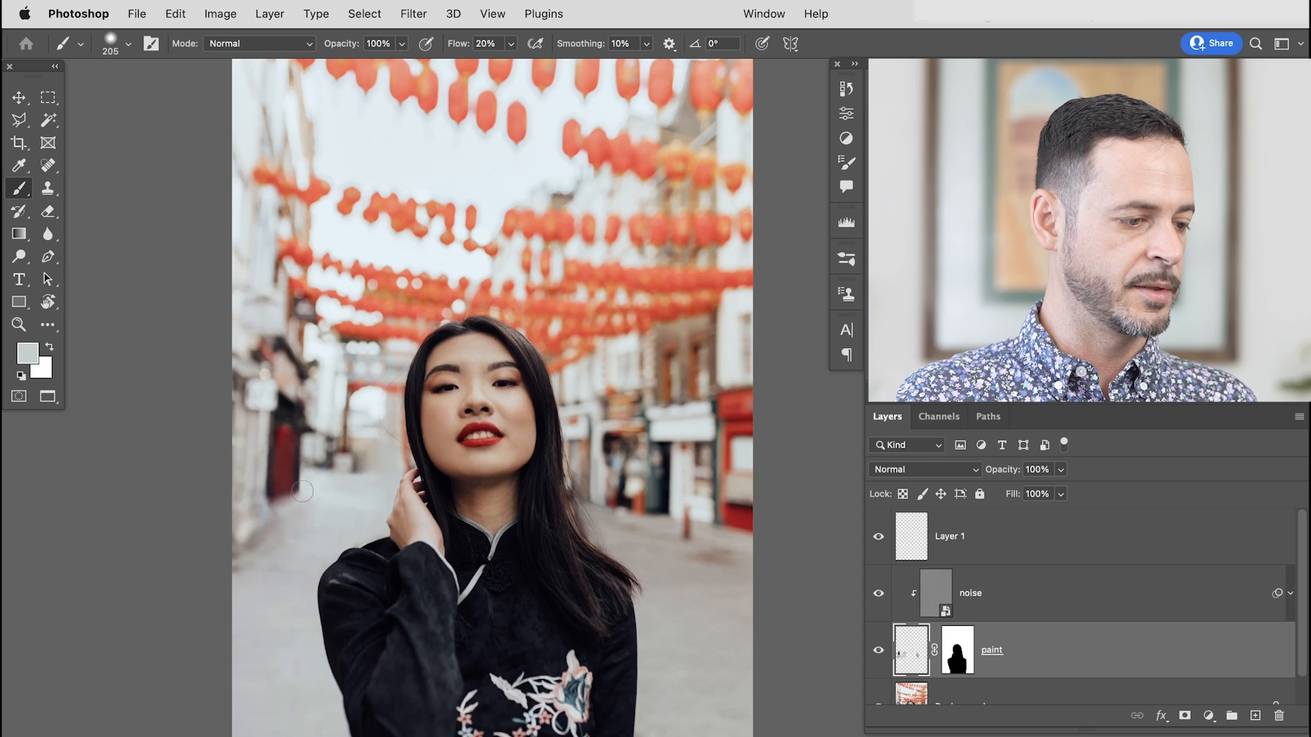
# Soften the transition between doorway and street with a 205 to 305 px brush, sampling light grey and dark red
pyautogui.keyDown('alt'); pyautogui.click(305, 485); pyautogui.keyUp('alt')
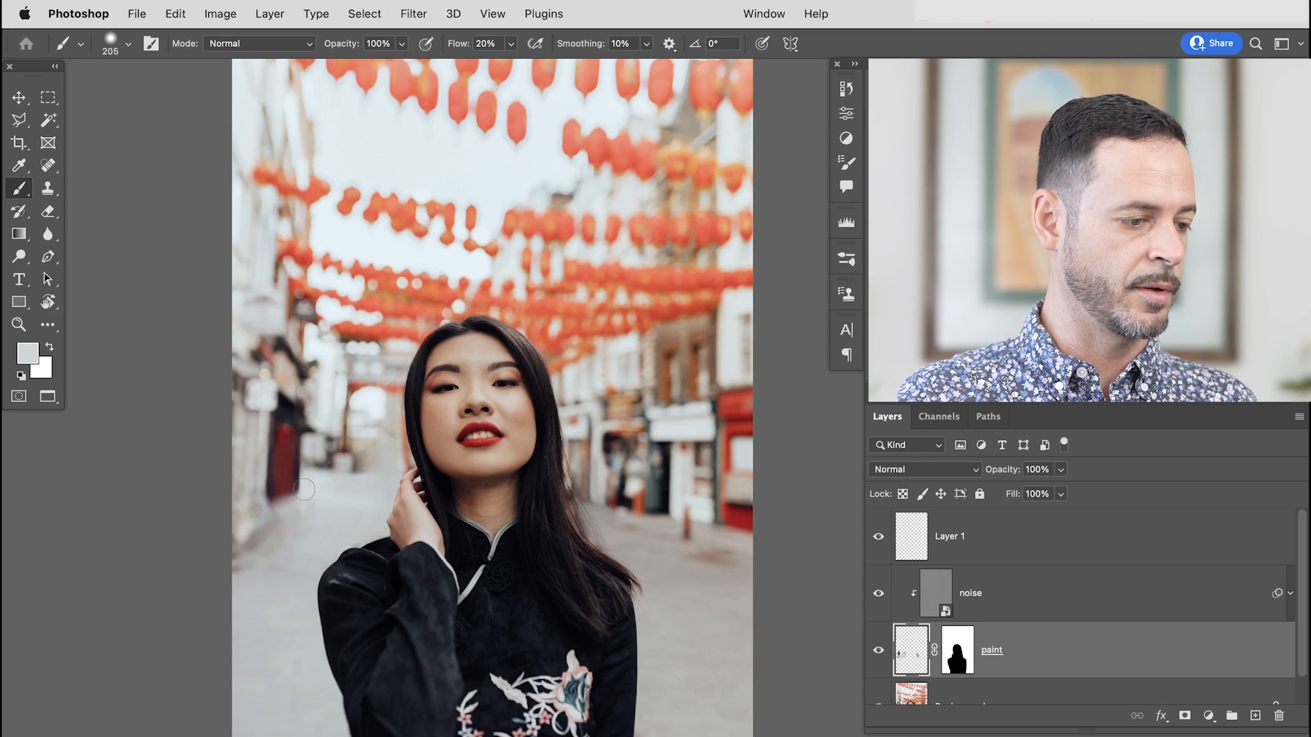
pyautogui.moveTo(311, 510); pyautogui.dragTo(325, 505)
pyautogui.keyDown('alt'); pyautogui.click(304, 523); pyautogui.keyUp('alt')
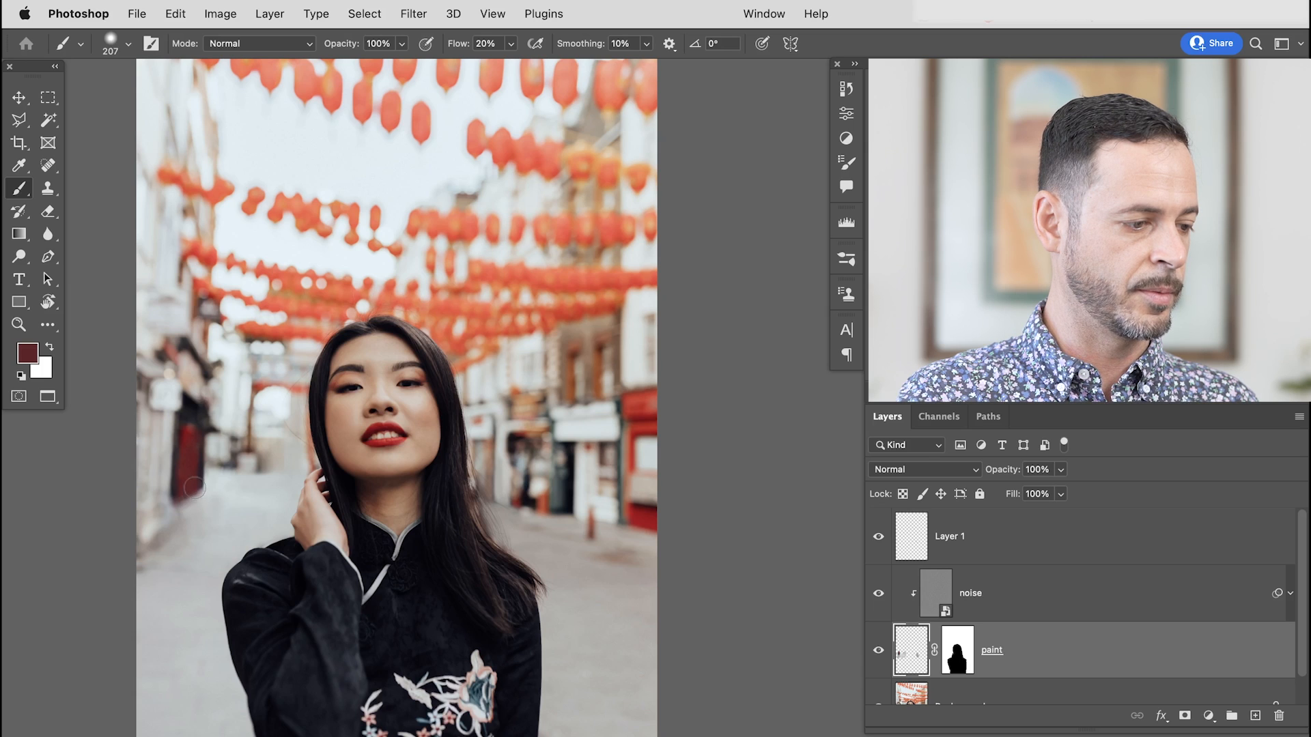
pyautogui.keyDown('alt'); pyautogui.click(197, 486); pyautogui.keyUp('alt')
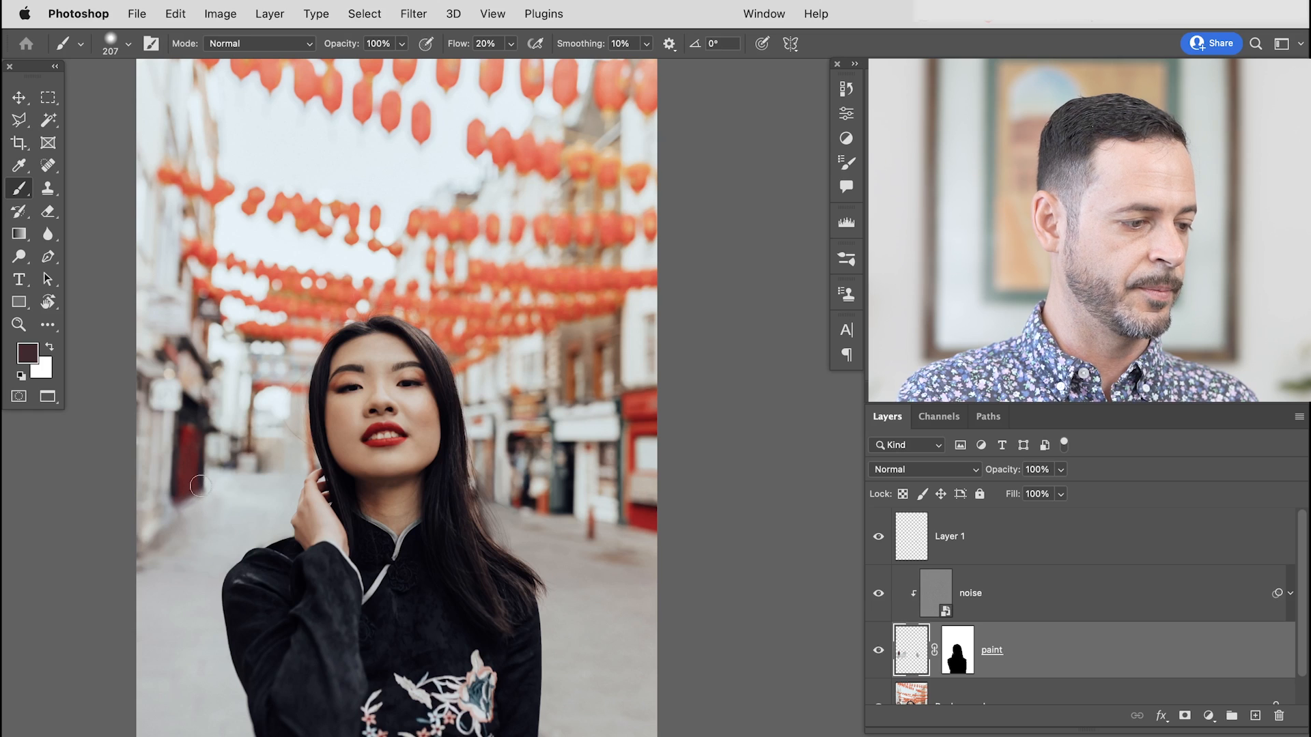
pyautogui.moveTo(199, 511); pyautogui.dragTo(204, 511)
pyautogui.keyDown('alt'); pyautogui.click(200, 510); pyautogui.keyUp('alt')
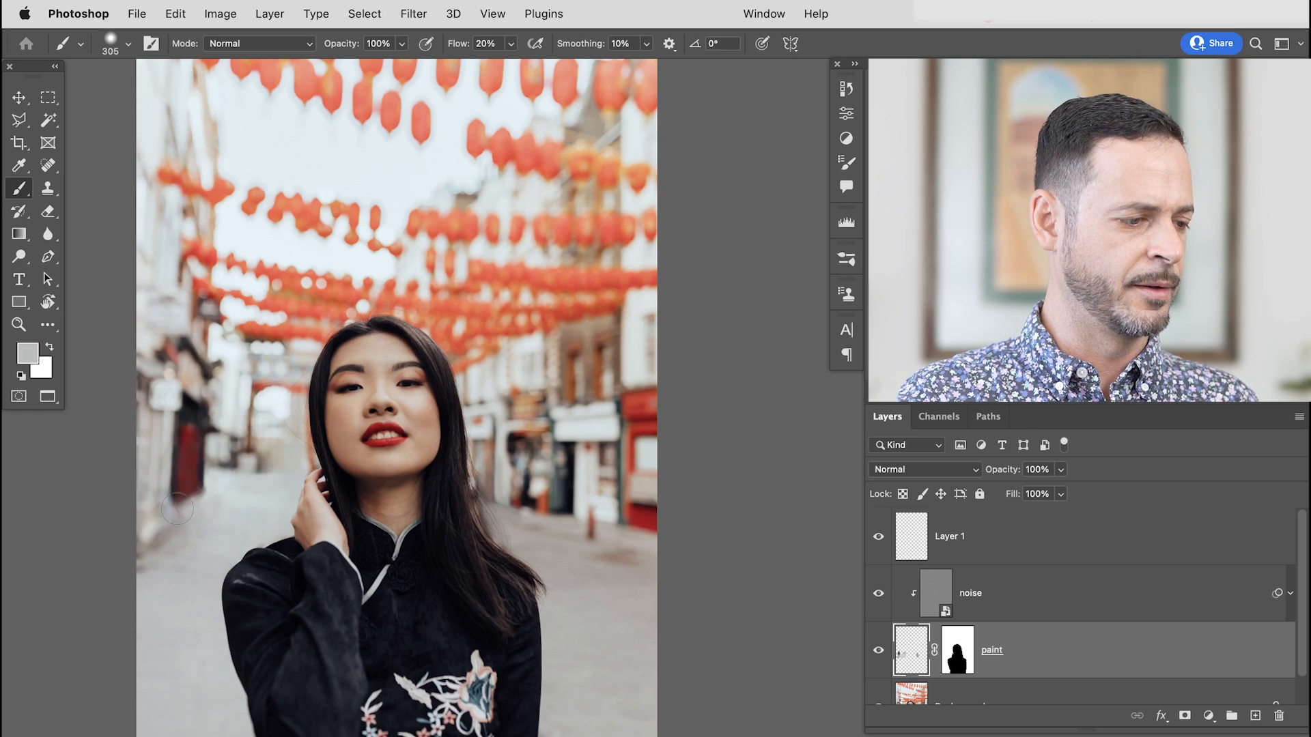
pyautogui.keyDown('alt'); pyautogui.click(183, 488); pyautogui.keyUp('alt')
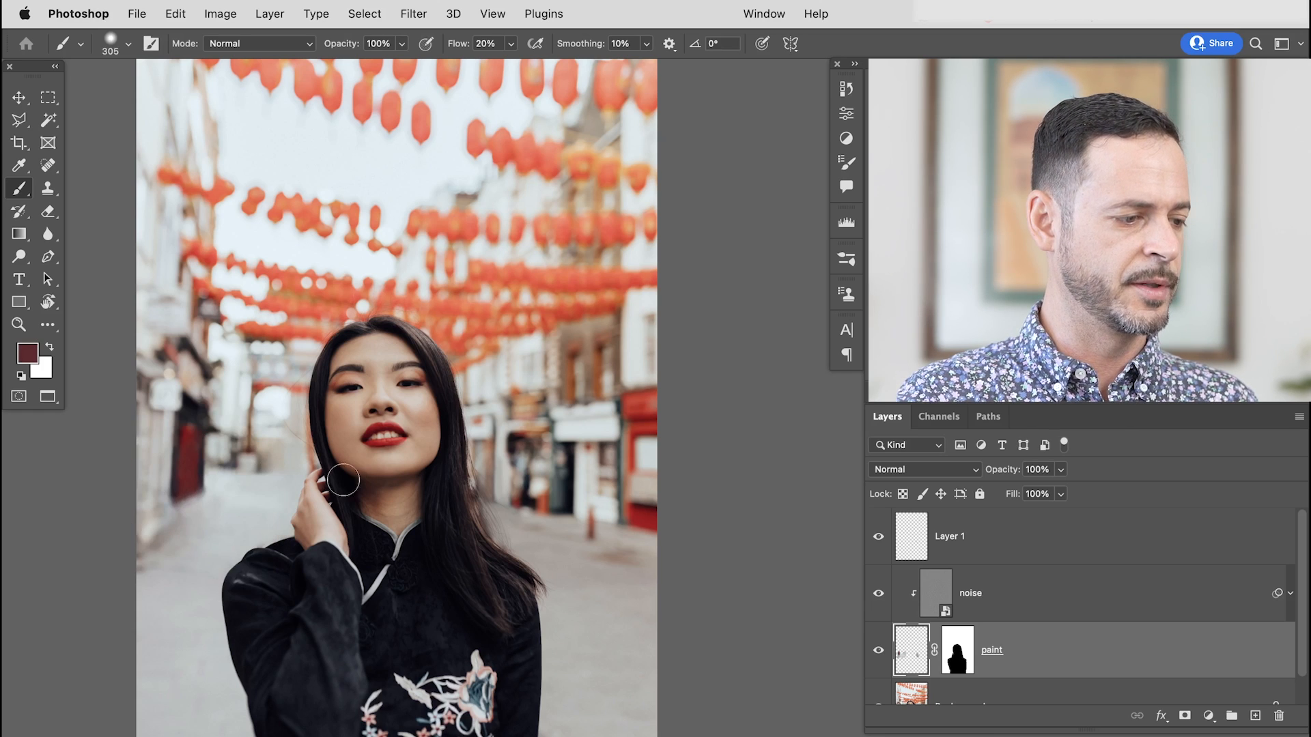
# Clean up the pavement in front of the doorway with strokes of sampled light grey, finishing with a 180 px brush
pyautogui.keyDown('alt'); pyautogui.click(214, 501); pyautogui.keyUp('alt')
pyautogui.moveTo(202, 492); pyautogui.dragTo(183, 509)
pyautogui.moveTo(205, 508); pyautogui.dragTo(198, 508)
pyautogui.keyDown('alt'); pyautogui.click(217, 508); pyautogui.keyUp('alt')
pyautogui.moveTo(209, 497); pyautogui.dragTo(191, 510)
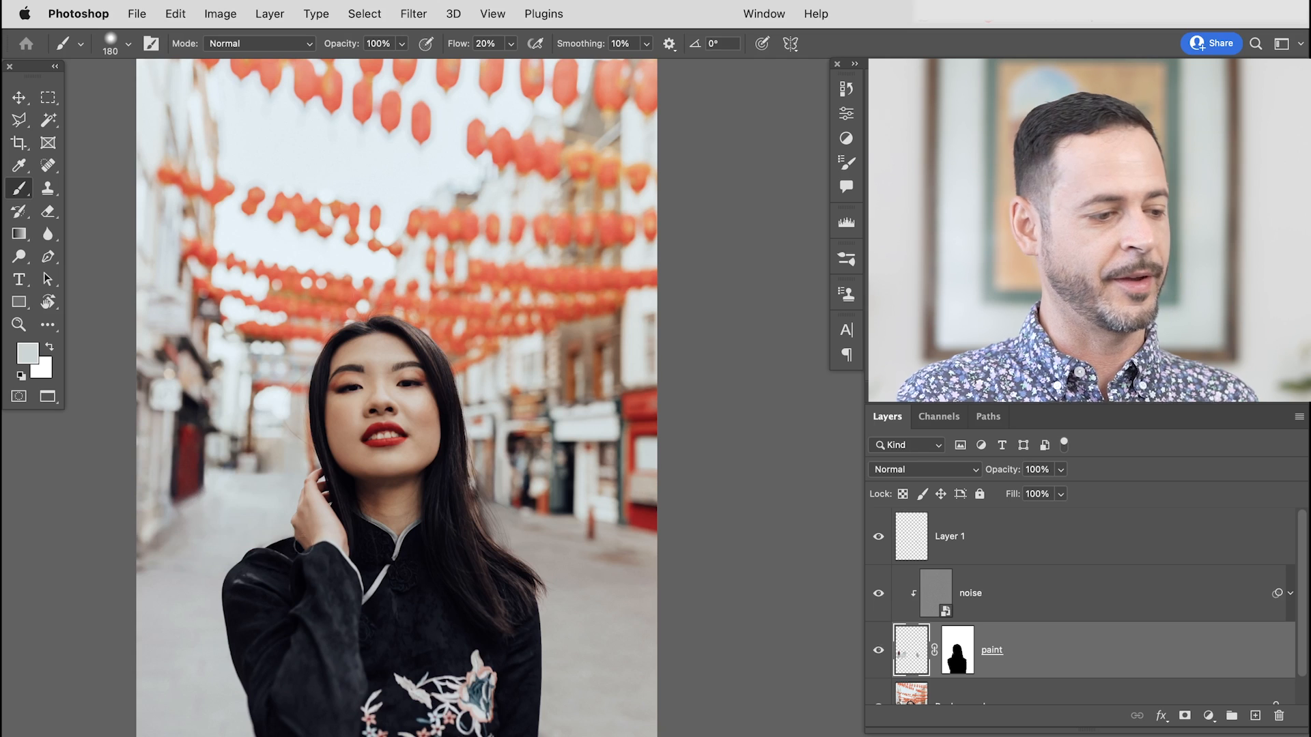
pyautogui.moveTo(382, 570); pyautogui.dragTo(396, 583)
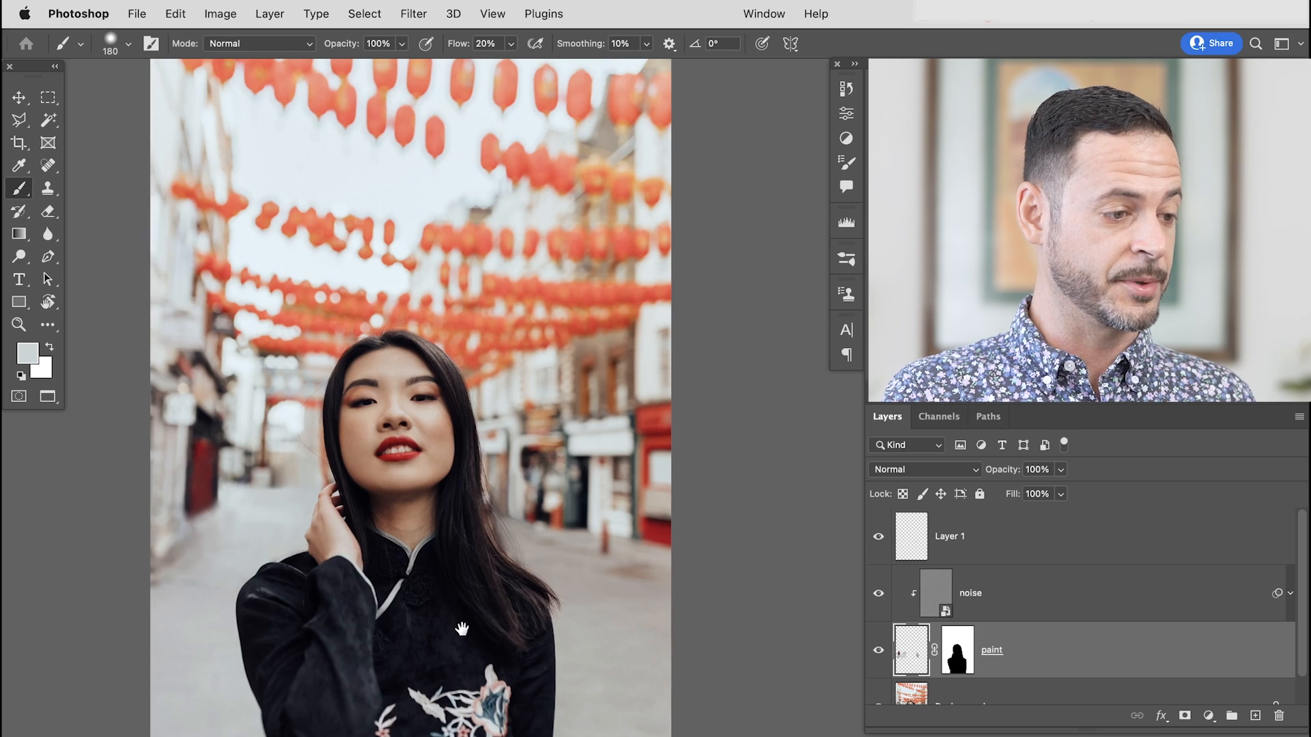
pyautogui.moveTo(479, 604); pyautogui.dragTo(511, 599)
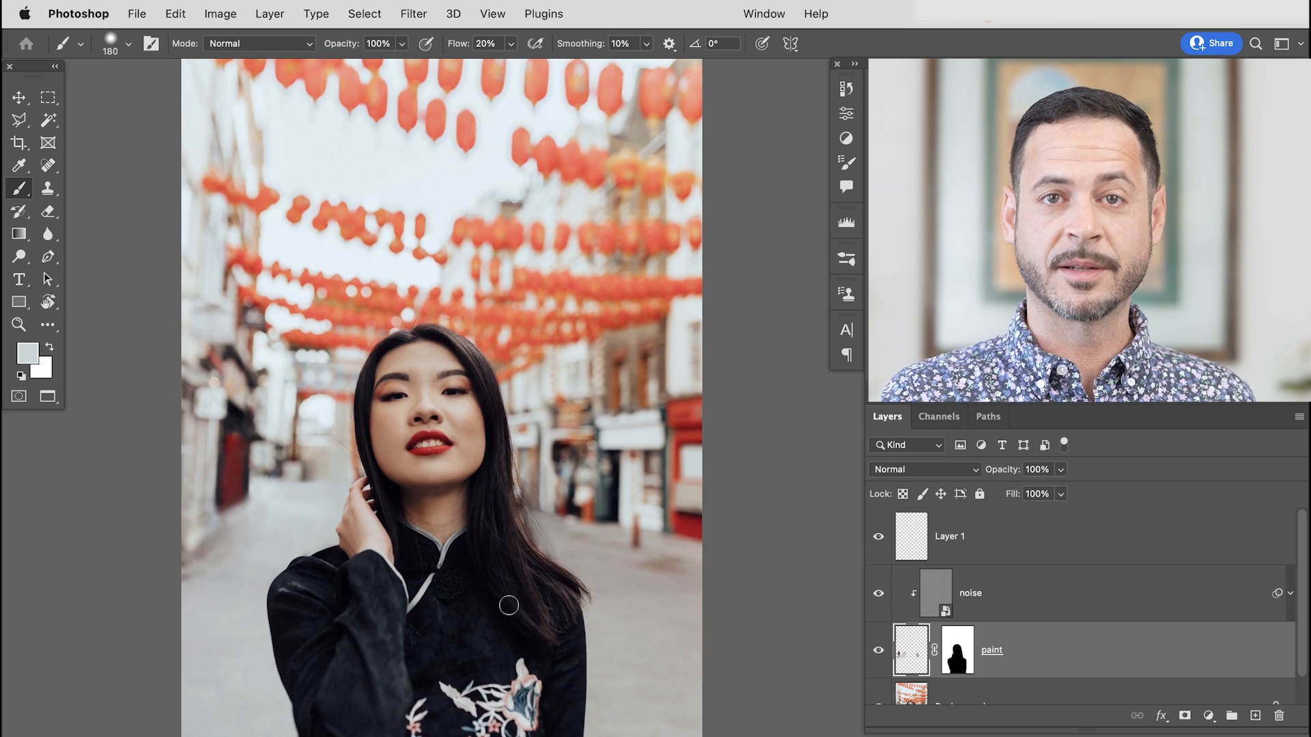